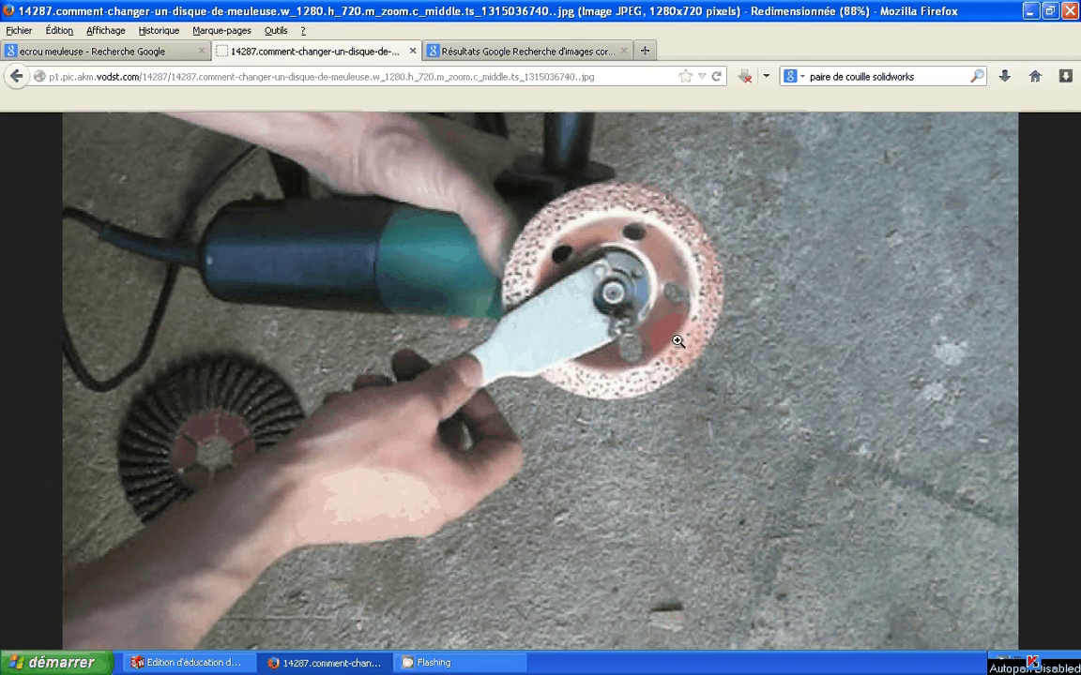
Look through the browser reference pages showing the grinder, its pin wrench and the locking nut
click(180, 104)
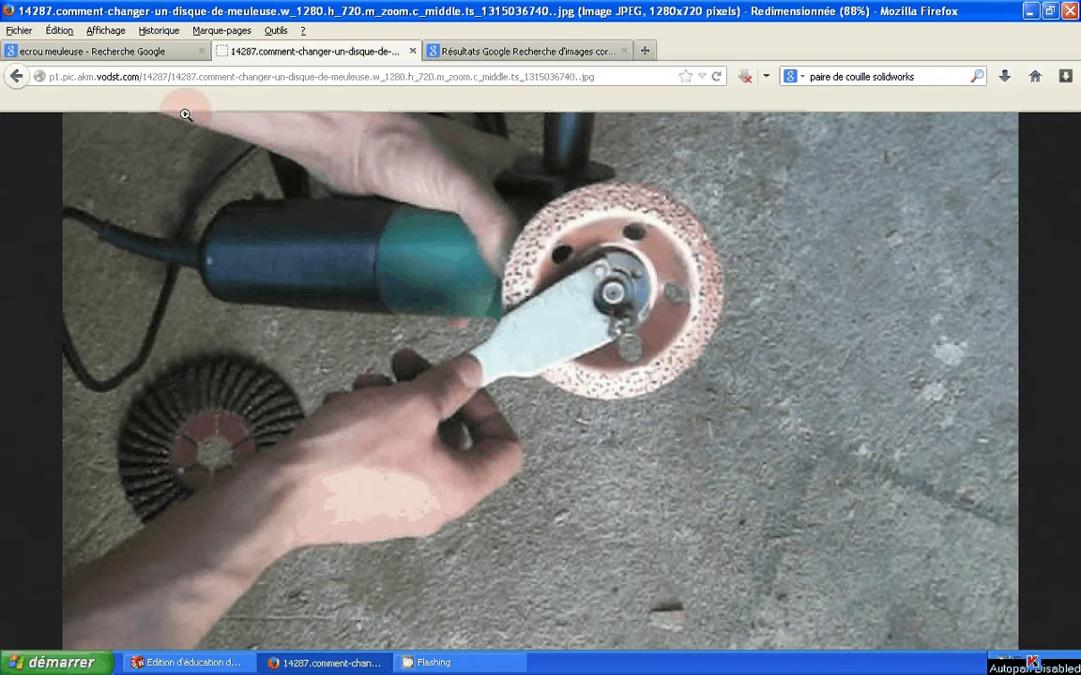
key(ctrl+Tab)
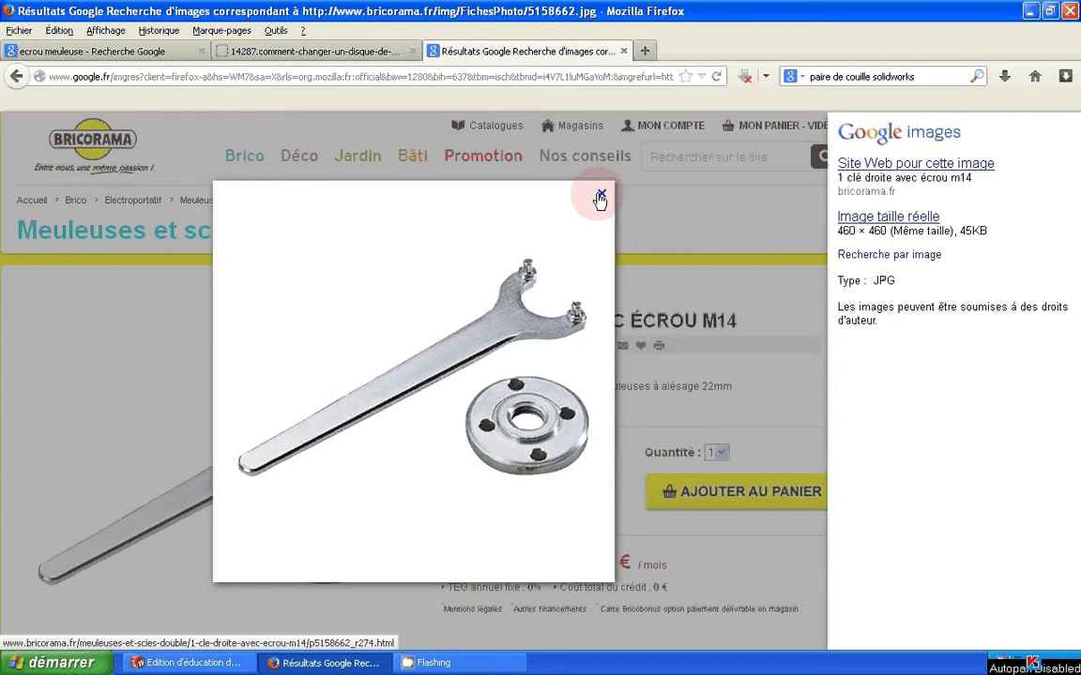
click(80, 54)
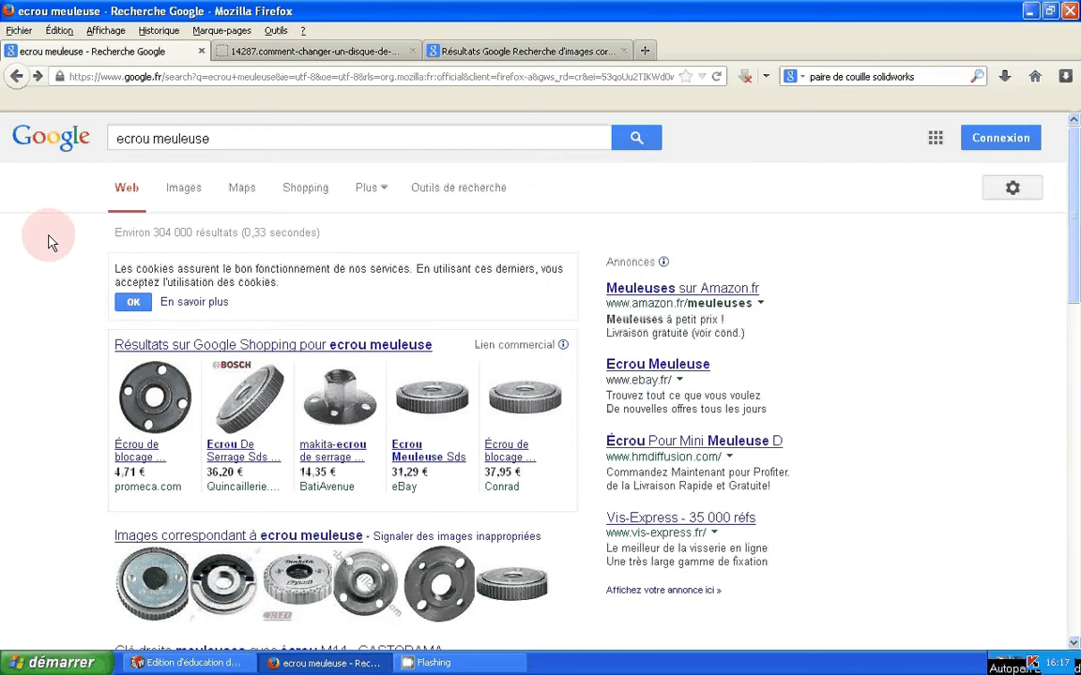
Switch to SolidWorks and create a new, empty assembly document without inserting an existing component
click(187, 663)
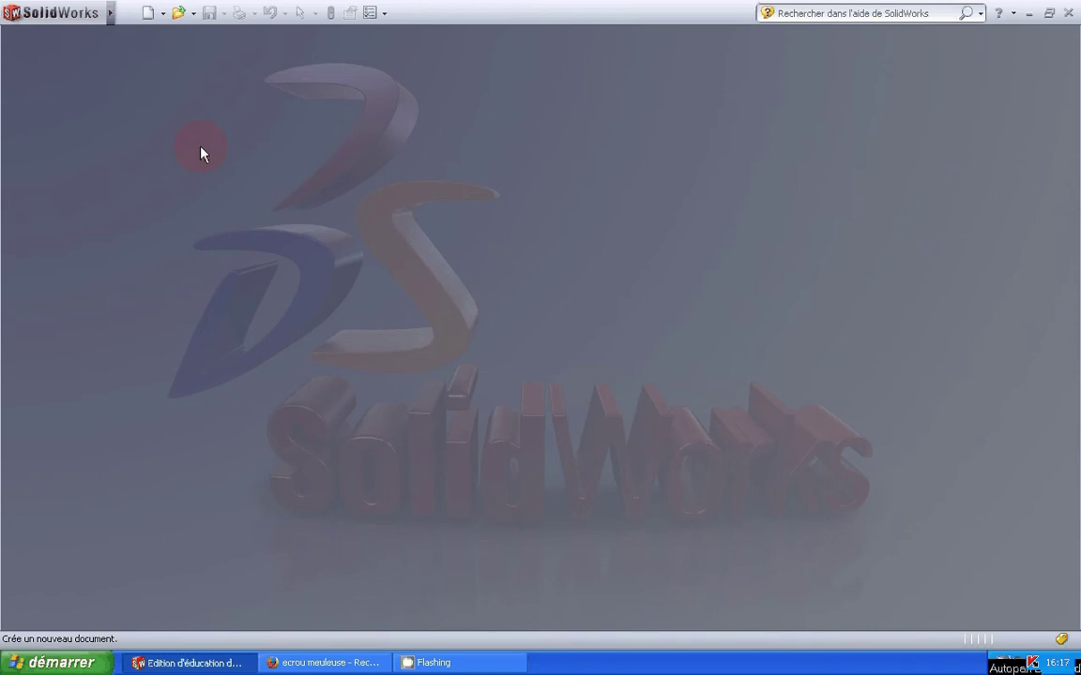
click(163, 13)
click(166, 33)
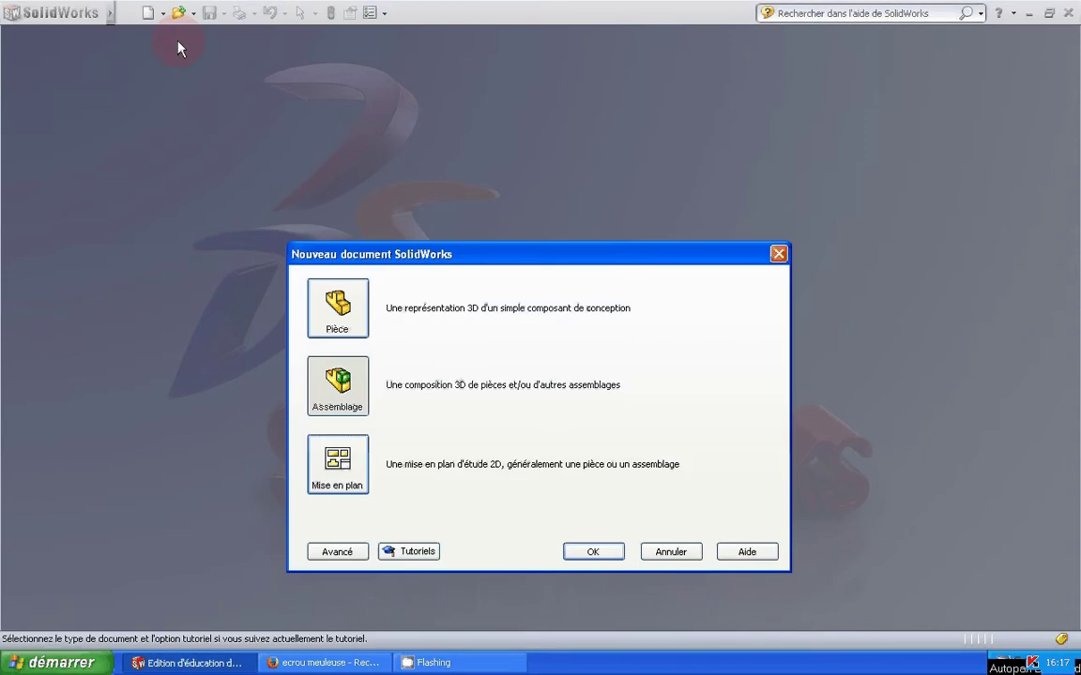
click(356, 385)
click(575, 553)
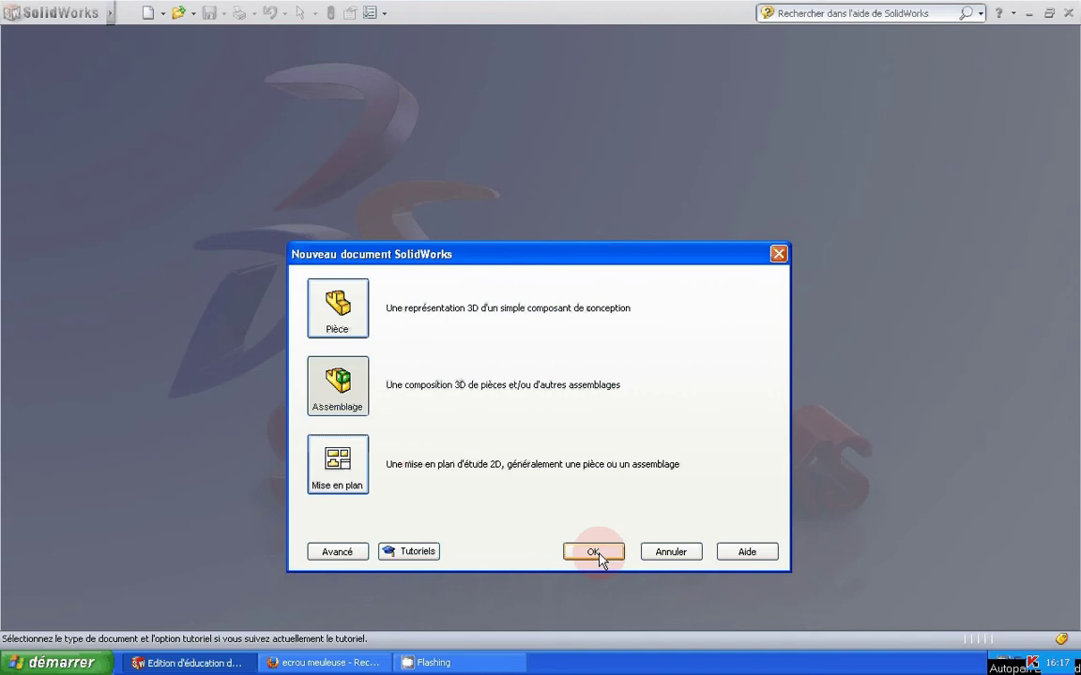
click(594, 553)
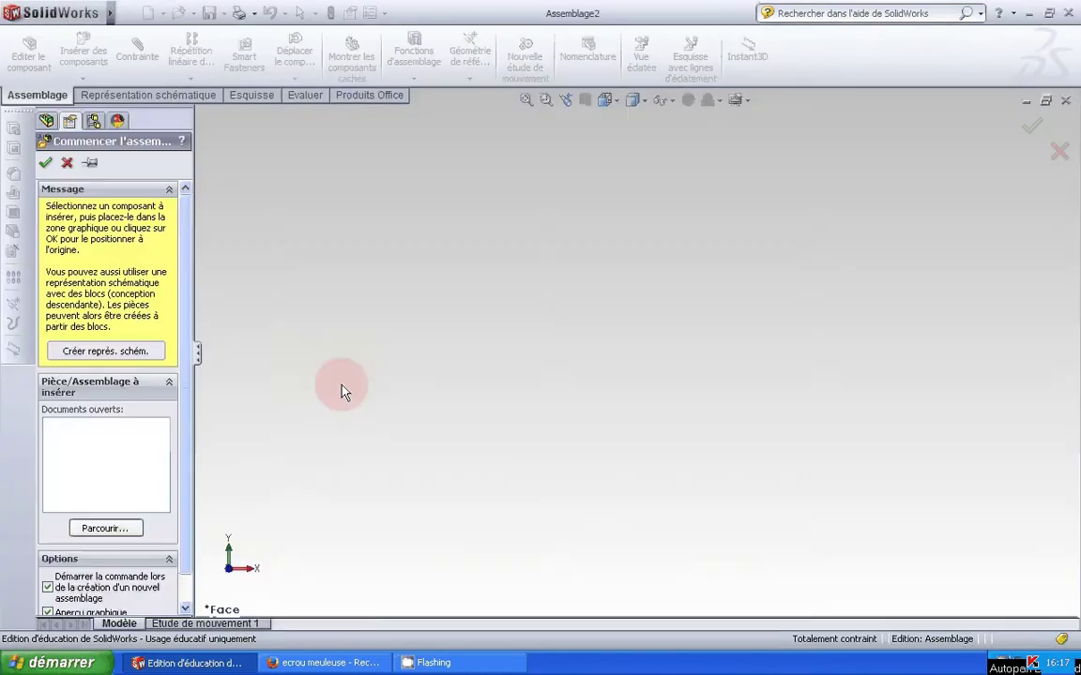
click(230, 347)
click(45, 163)
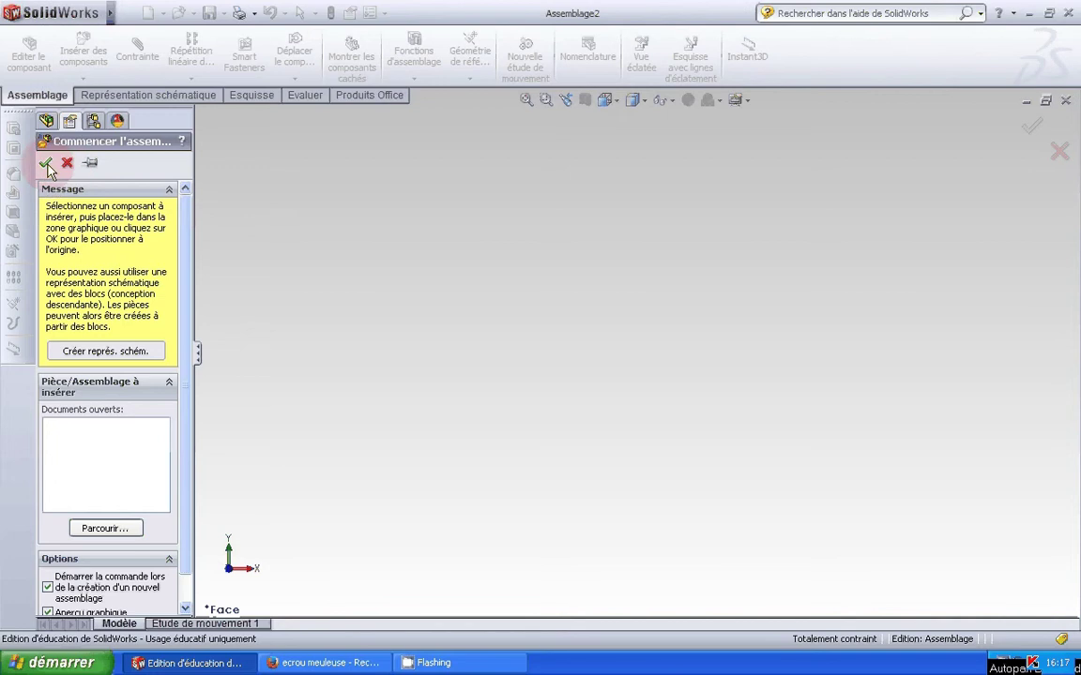
click(518, 331)
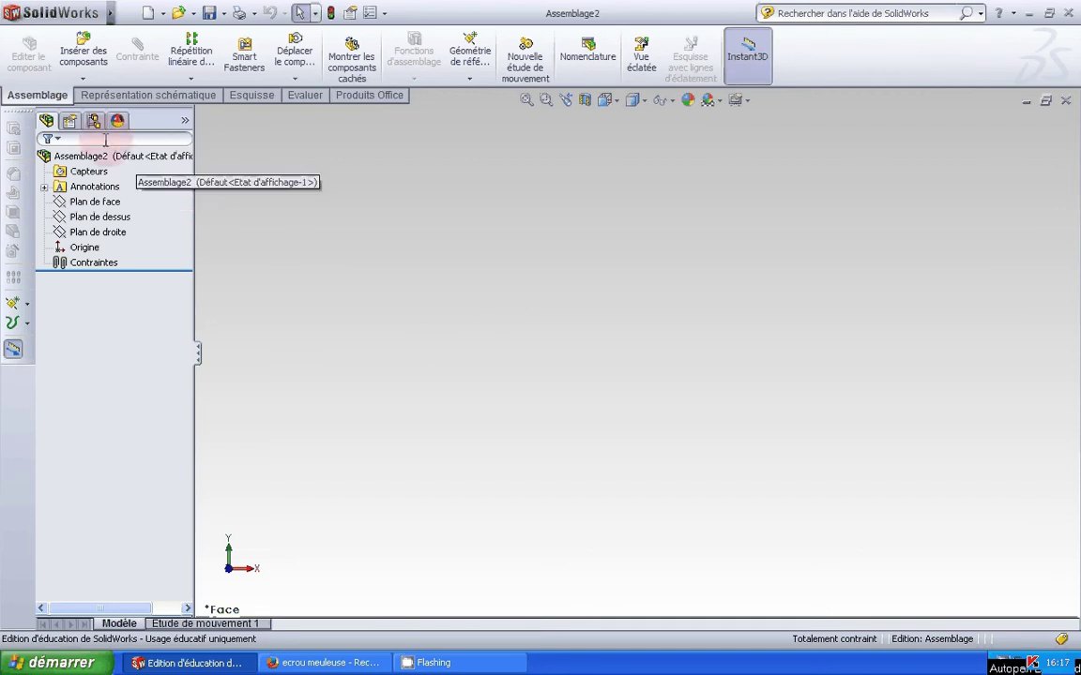
Insert a new part into the assembly and place its first sketch on the Plan de face
click(87, 81)
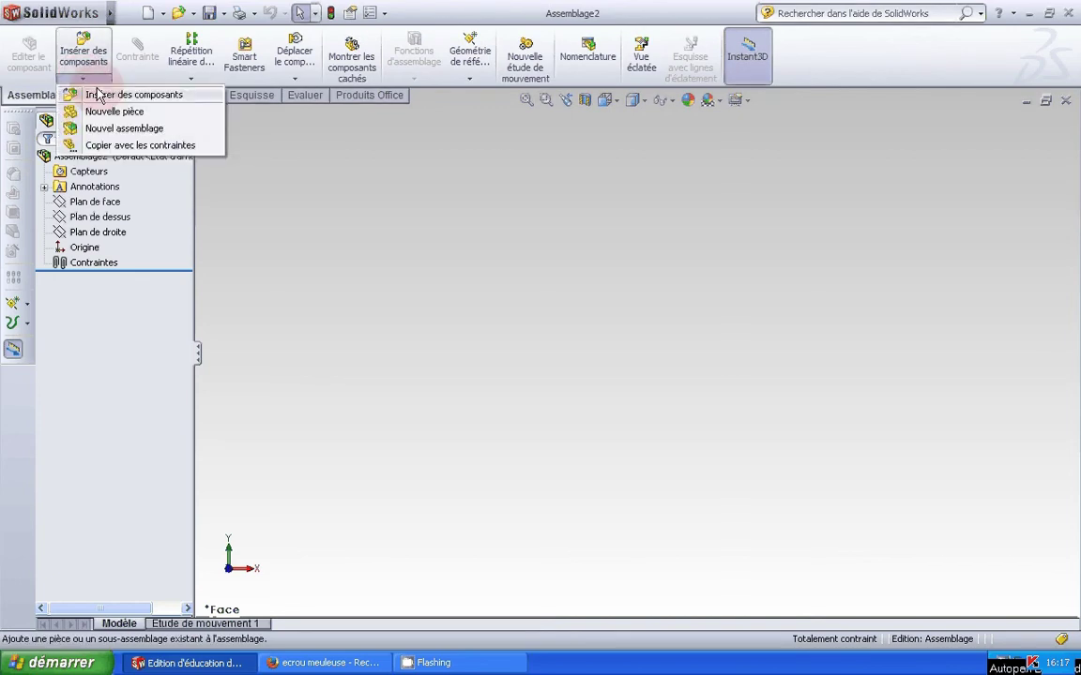
click(119, 114)
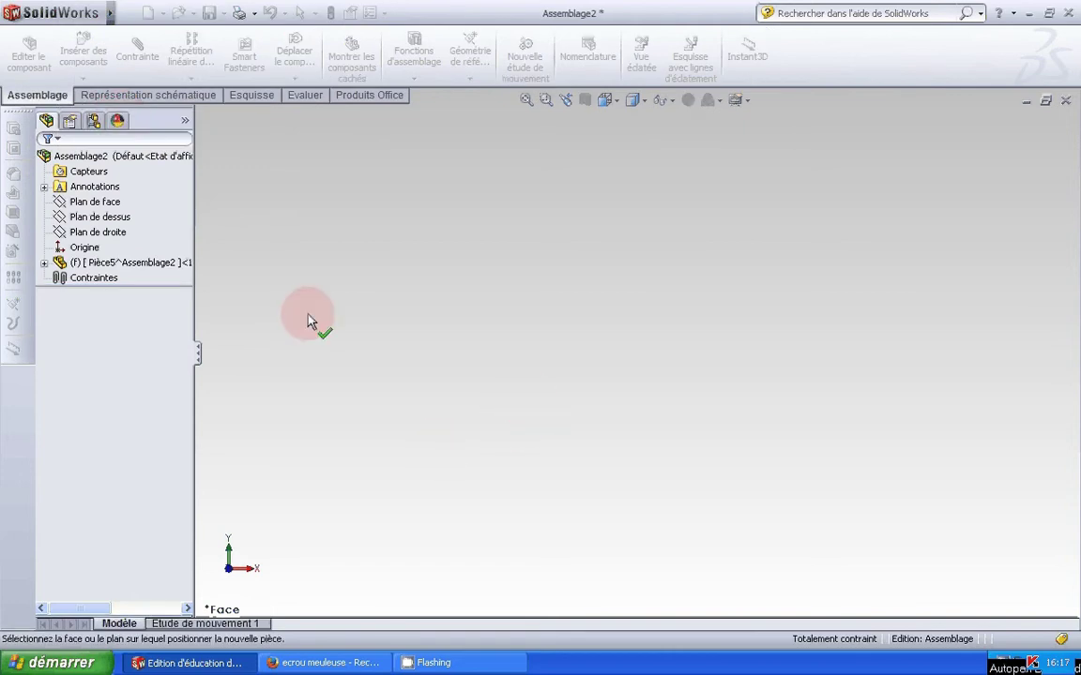
click(99, 203)
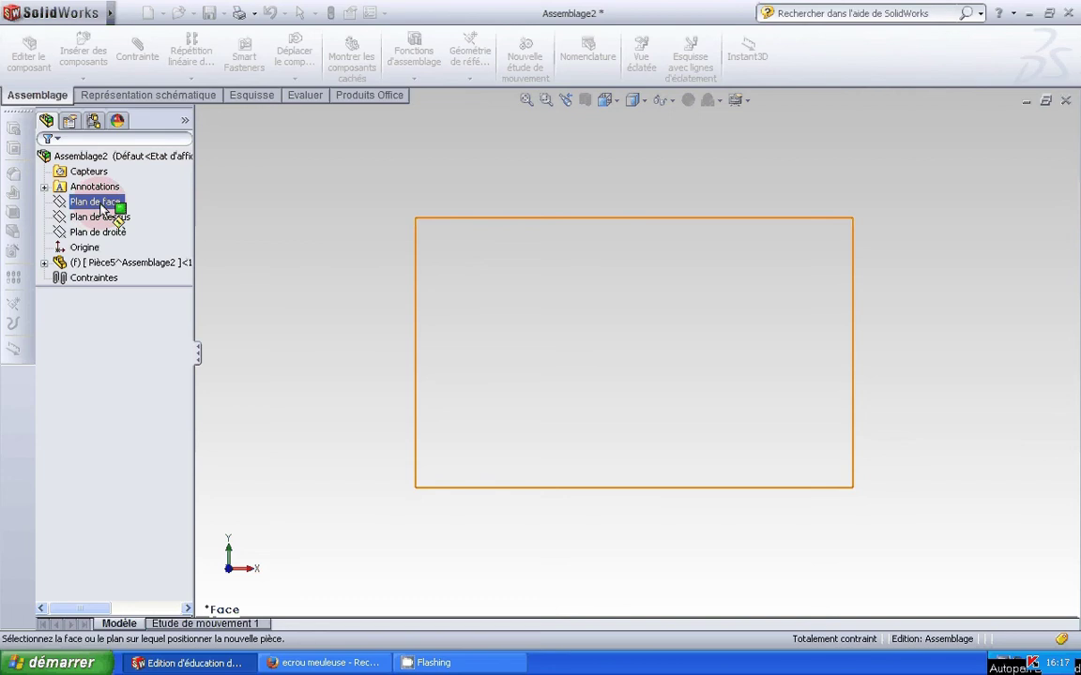
click(103, 207)
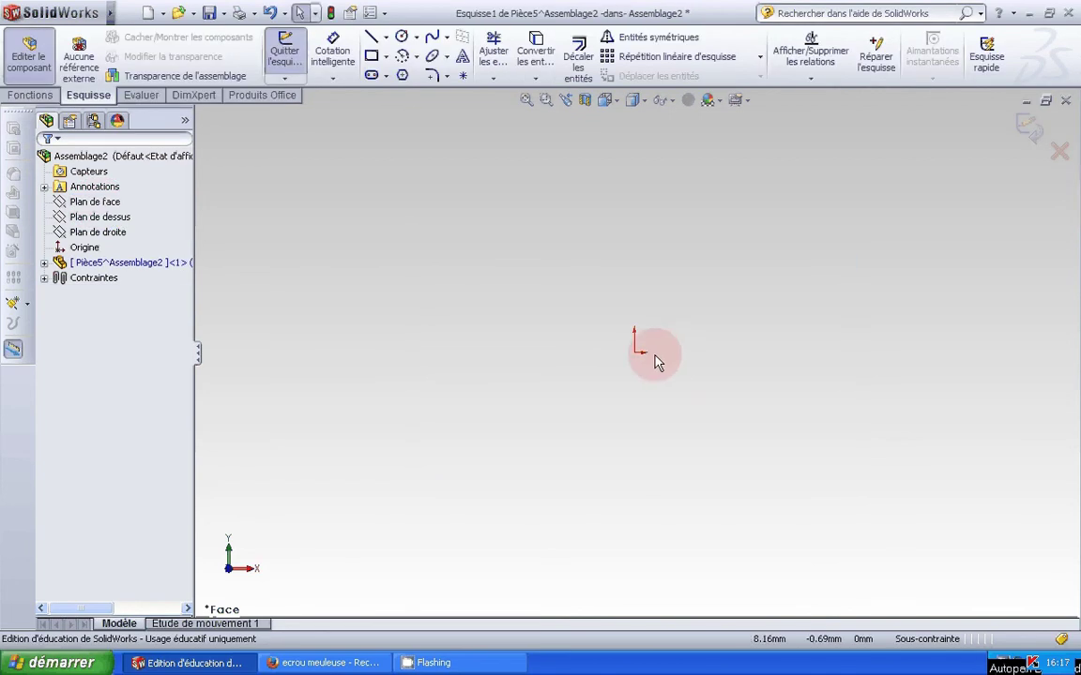
Sketch a horizontal rectangle about 152 mm long from the origin and set its height to 30 mm
click(371, 57)
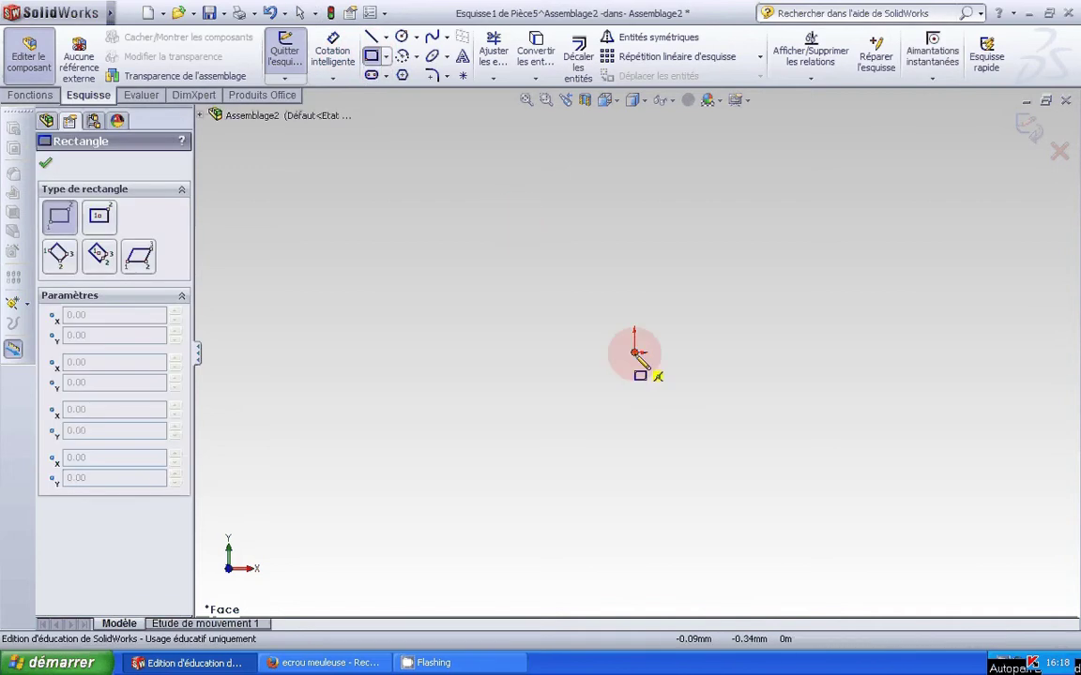
mouse_move(635, 353)
mouse_down()
mouse_move(643, 310)
mouse_move(1016, 308)
mouse_move(1010, 300)
mouse_up()
click(333, 51)
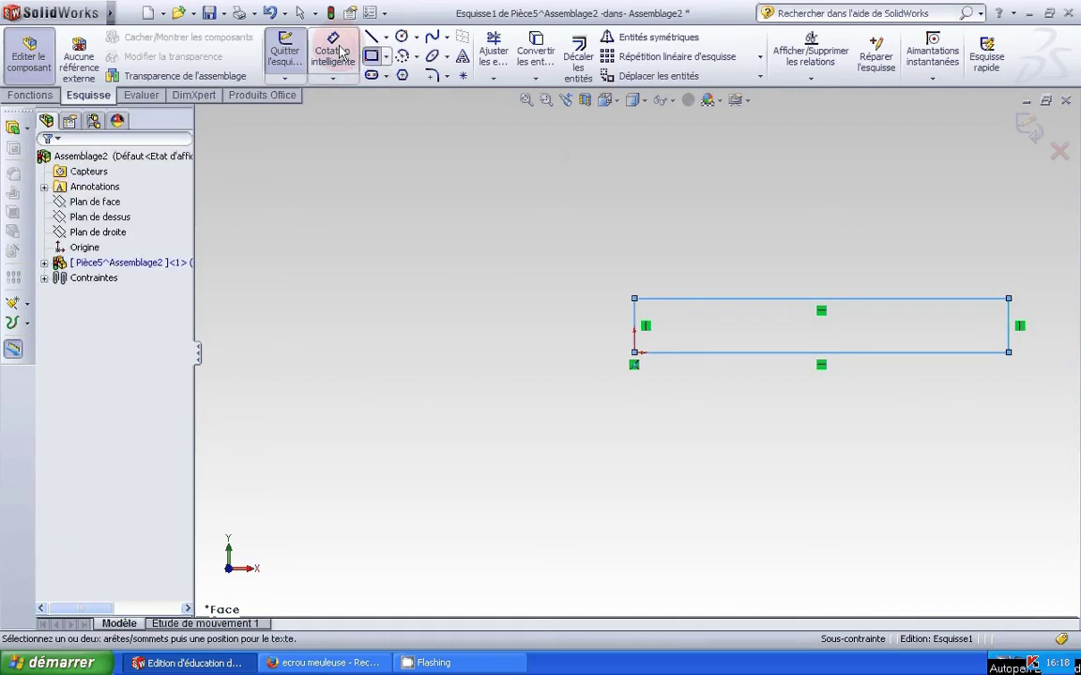
click(643, 328)
click(580, 327)
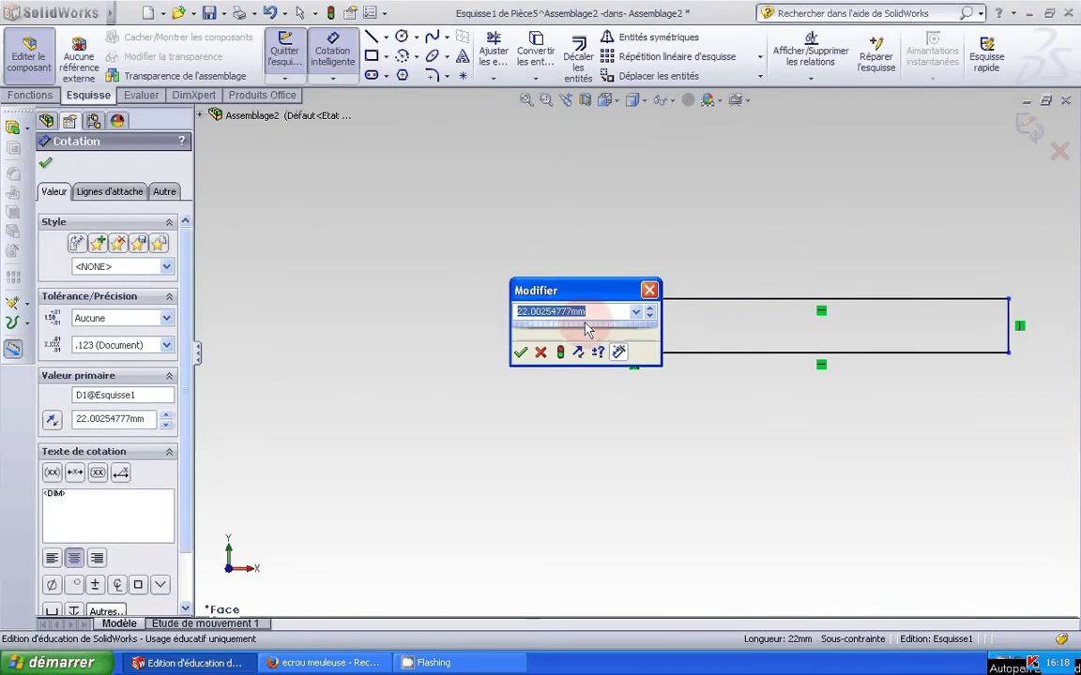
text(30)
key(Return)
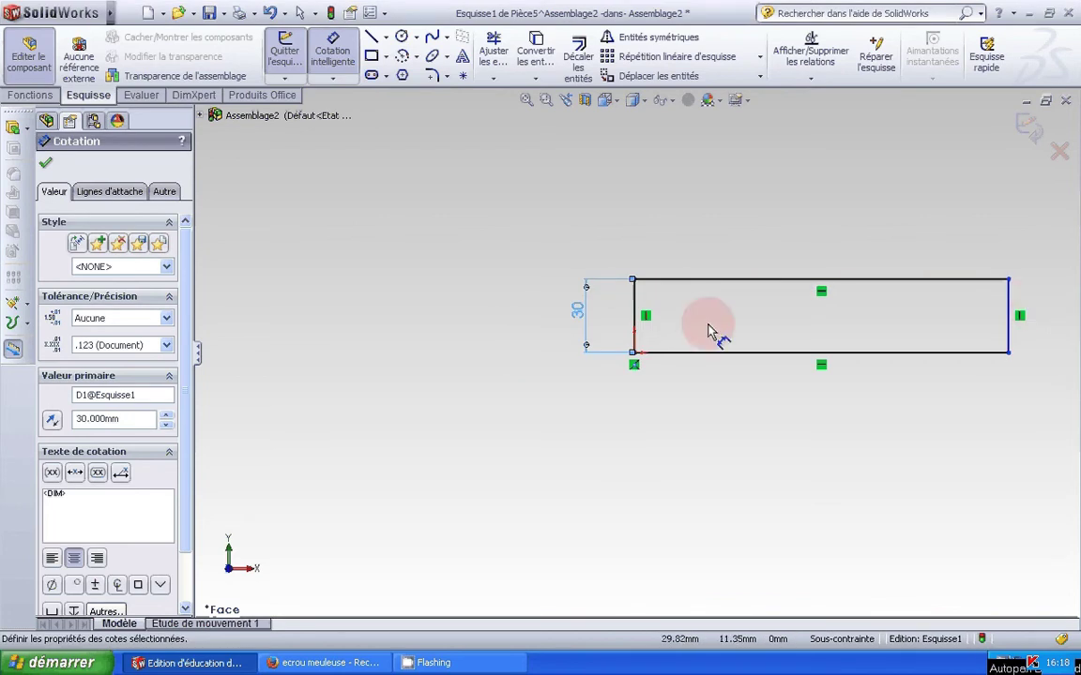
Dimension the rectangle's long upper edge and set its length to 150 mm
click(766, 280)
click(764, 234)
text(150)
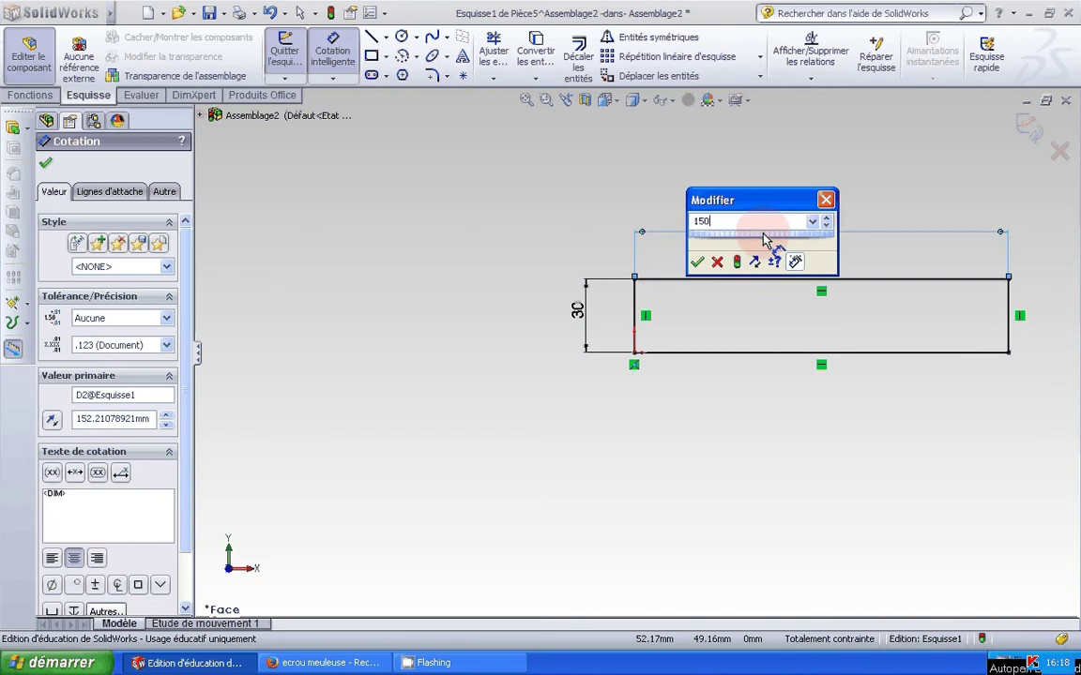
key(Return)
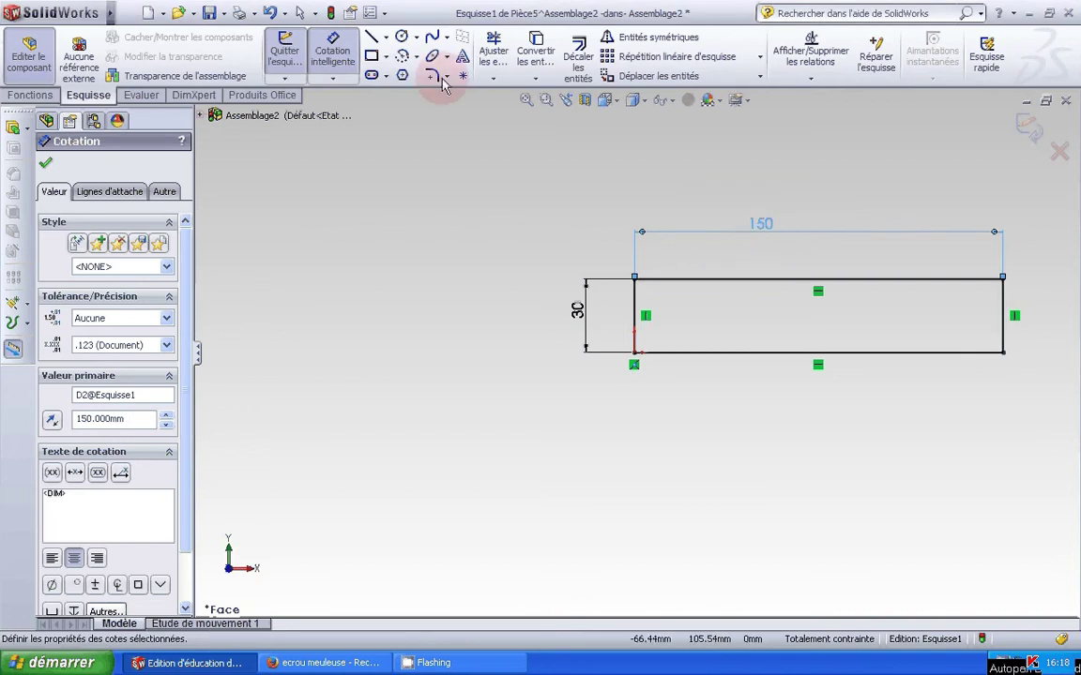
Extrude the rectangle as a boss with a blind depth of 8 mm
click(30, 95)
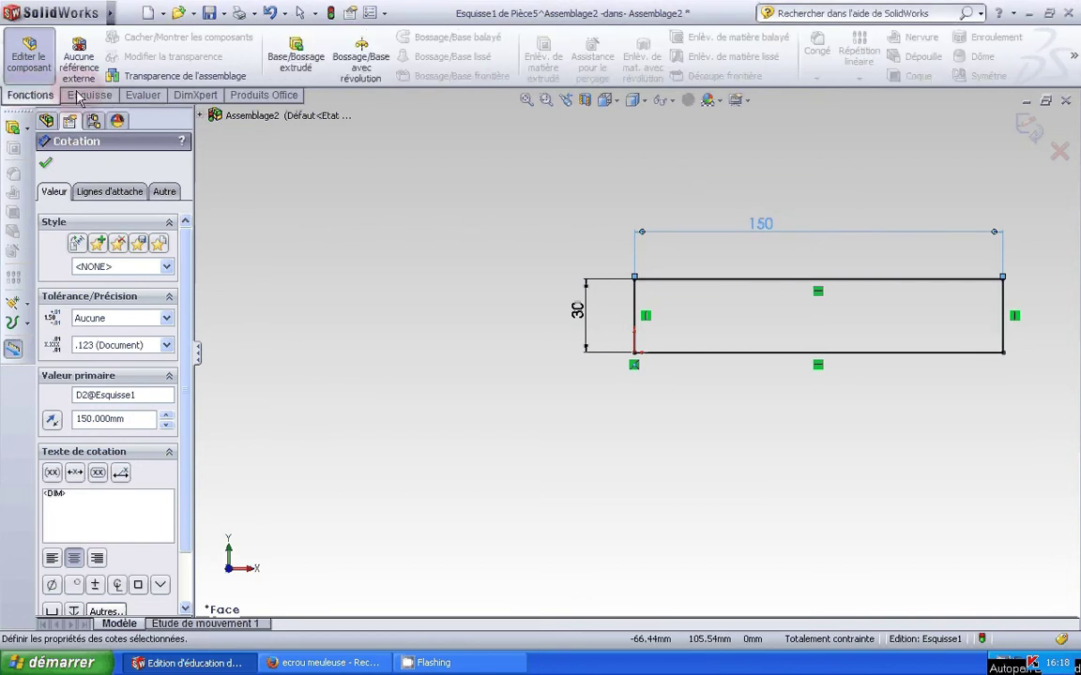
click(295, 60)
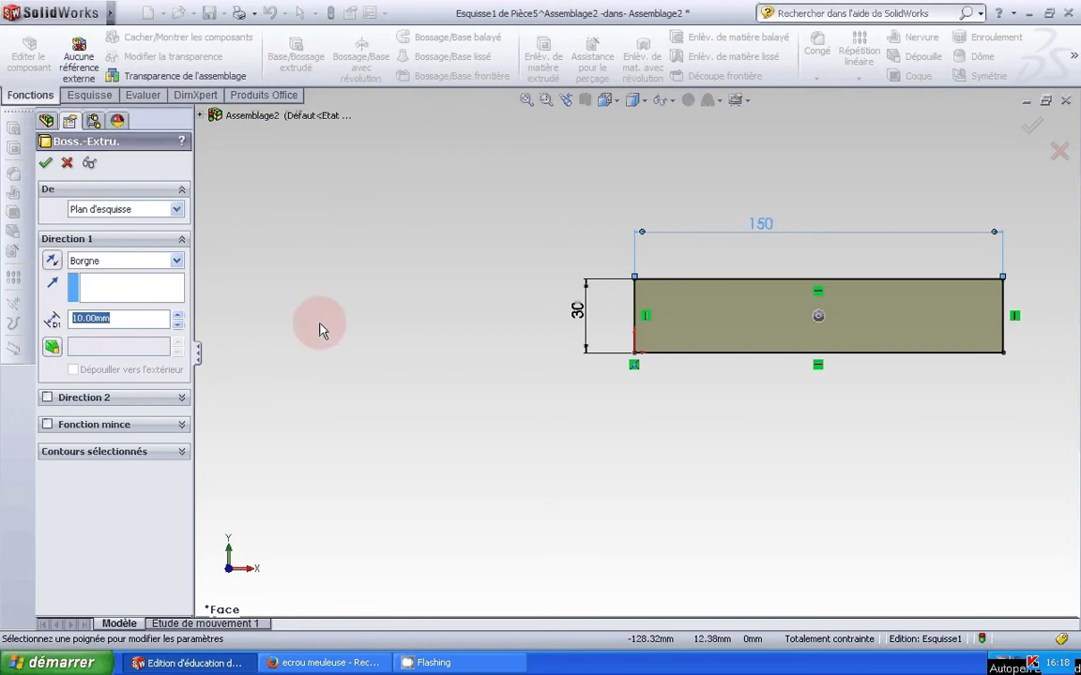
click(103, 318)
text(8)
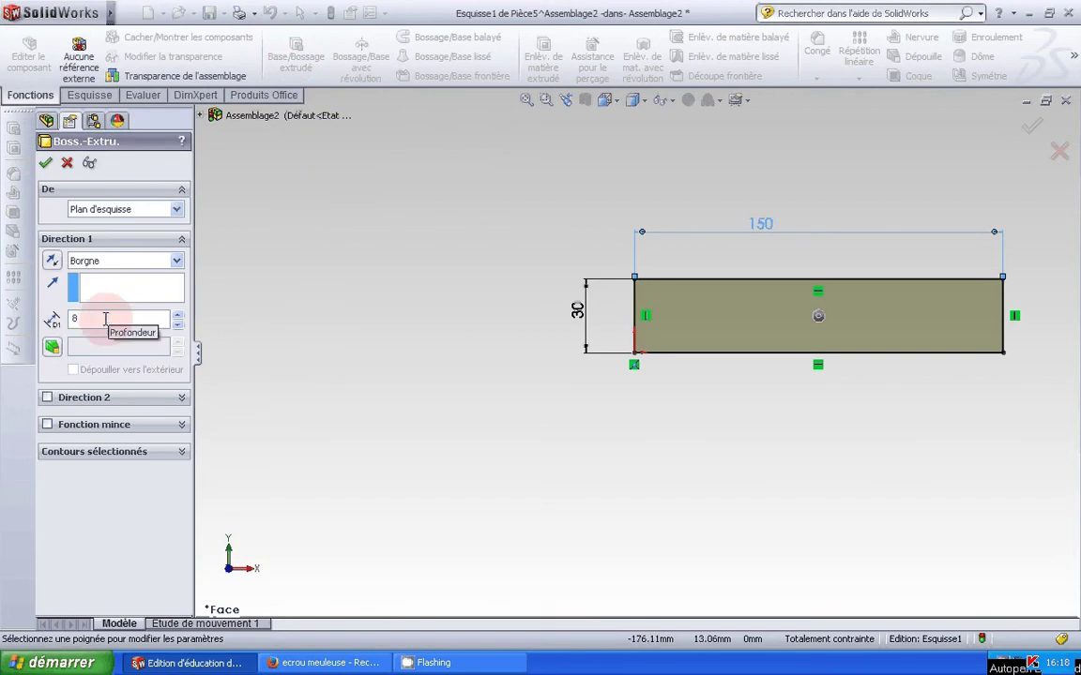
key(Return)
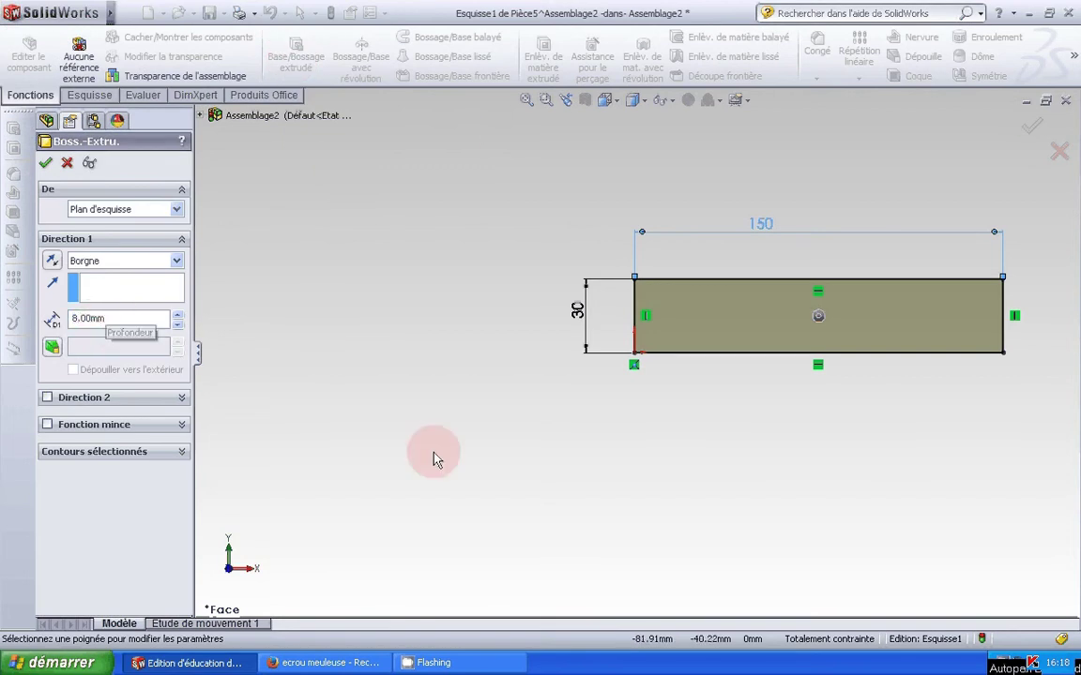
mouse_move(720, 424)
middle_down()
mouse_move(685, 417)
mouse_move(678, 495)
middle_up()
click(45, 162)
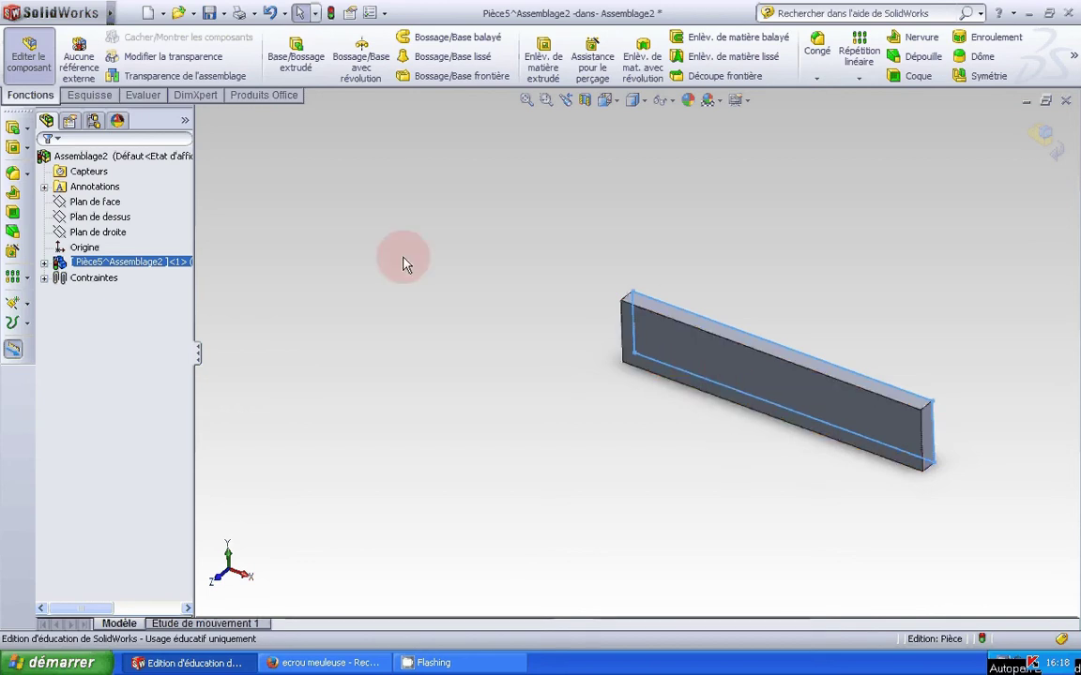
Leave part editing and return to the main assembly
click(38, 73)
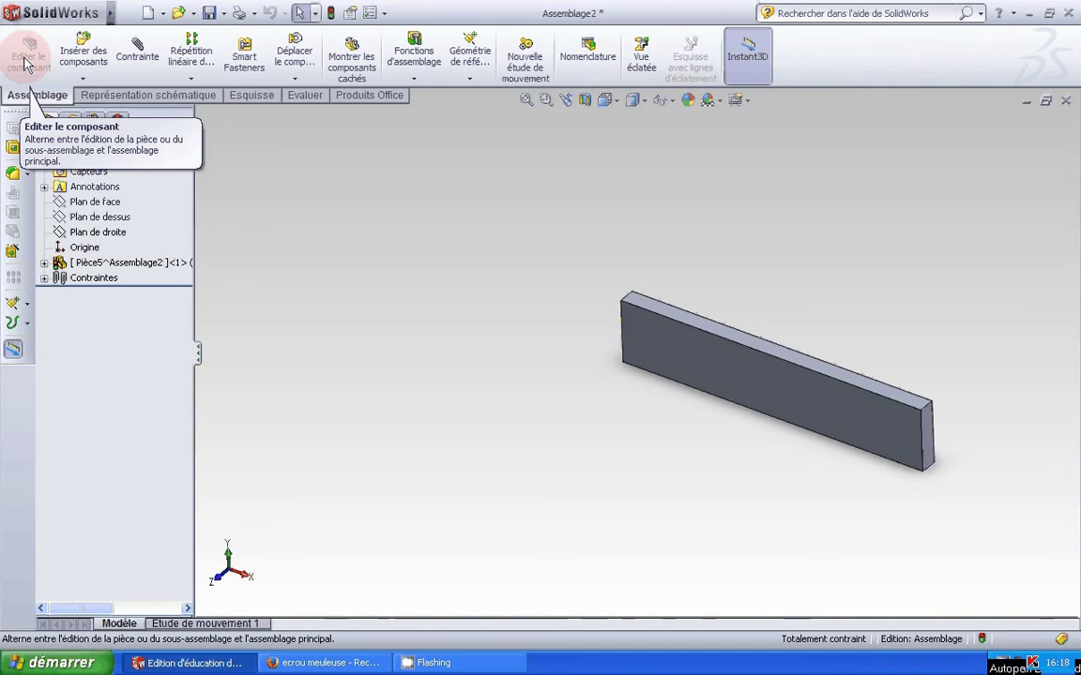
click(111, 281)
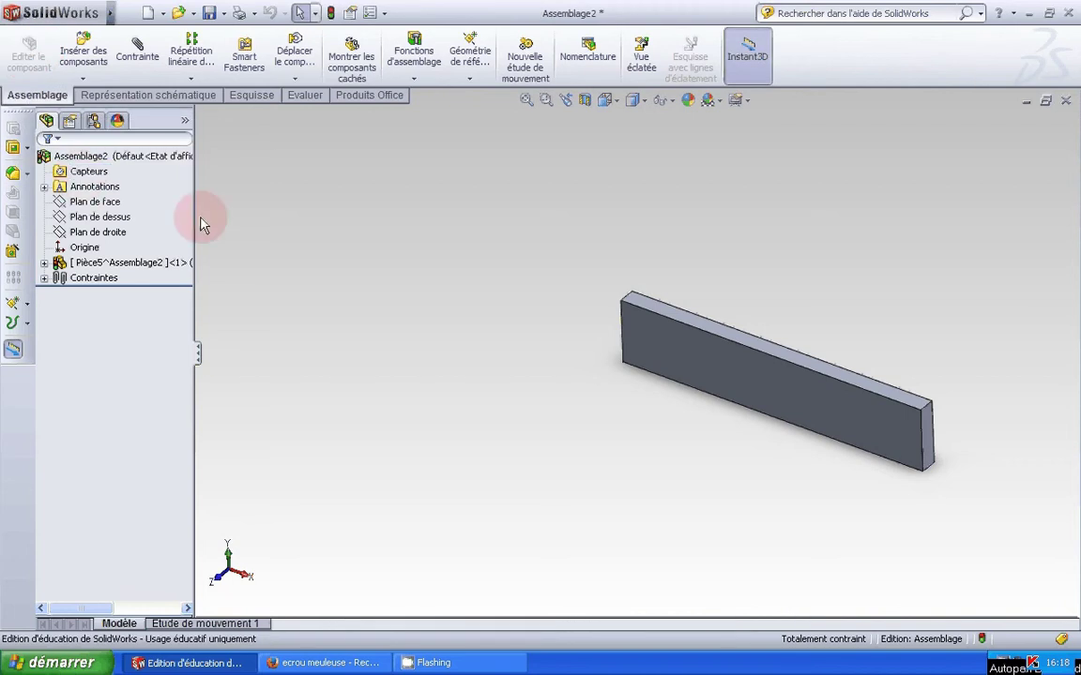
click(60, 264)
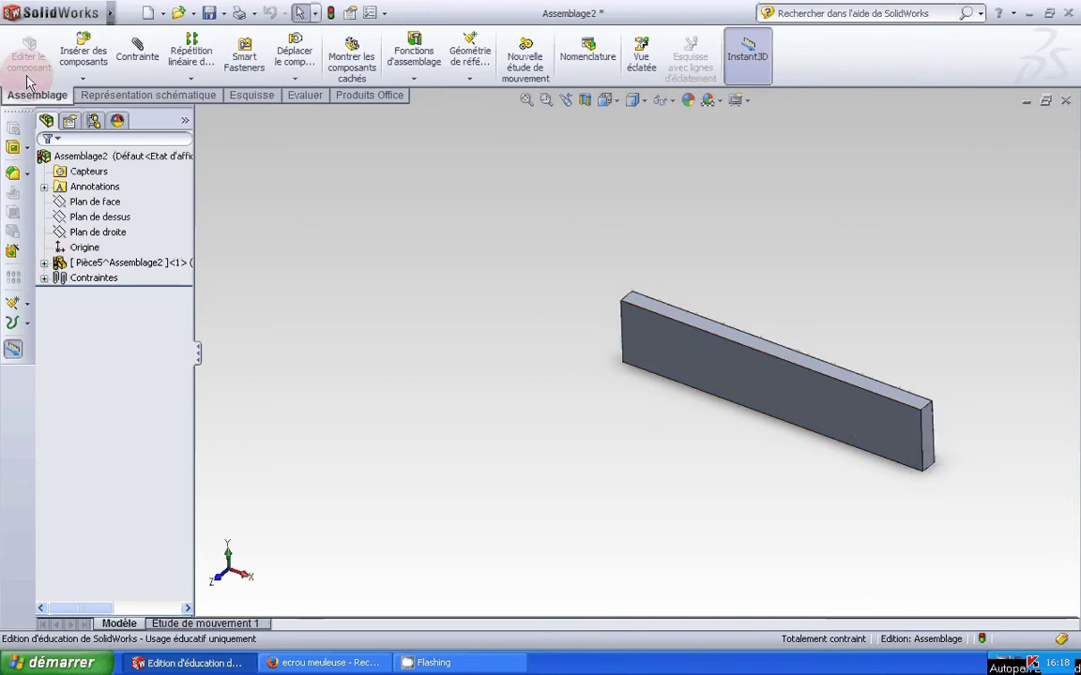
Insert a second new part on the bar's large front face and orient the view normal to its sketch
click(83, 78)
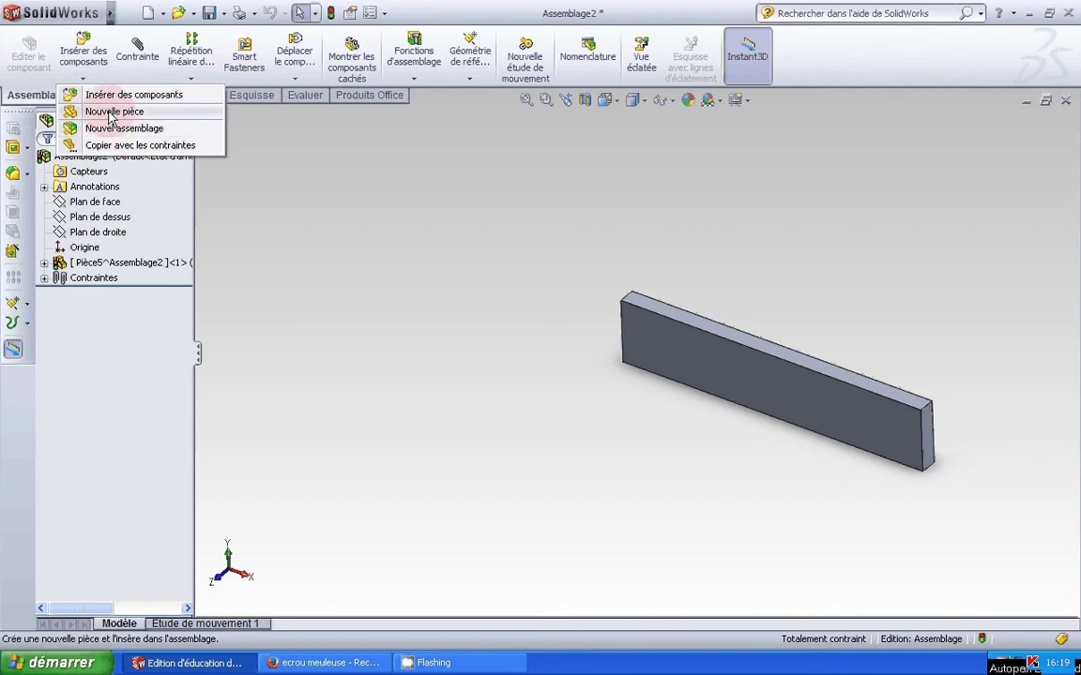
click(109, 113)
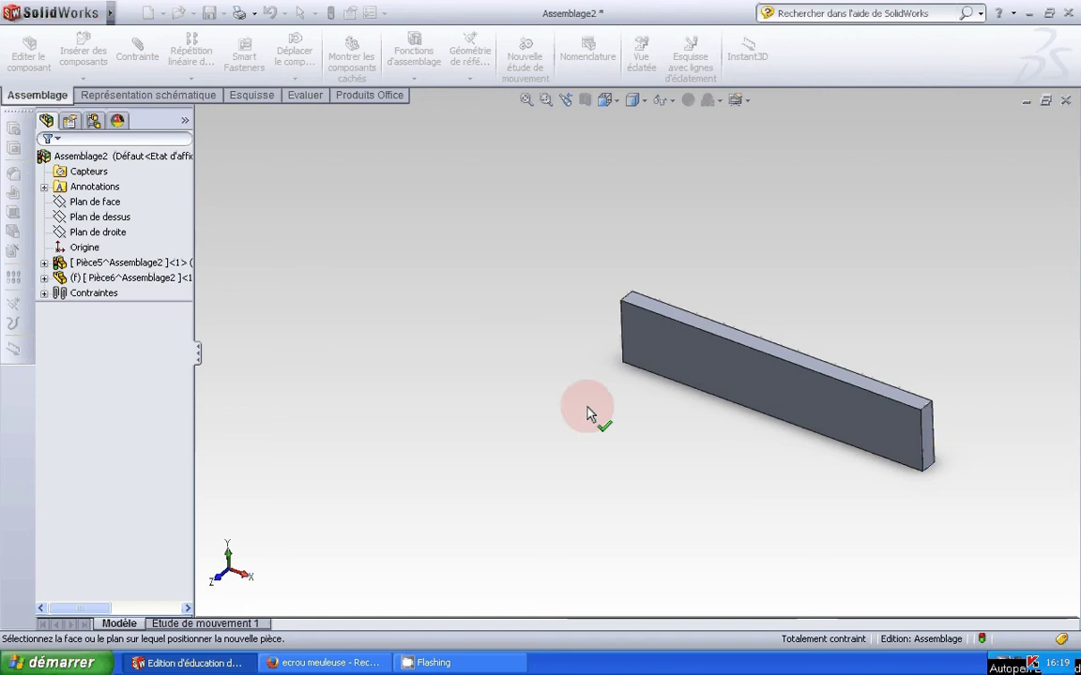
click(676, 363)
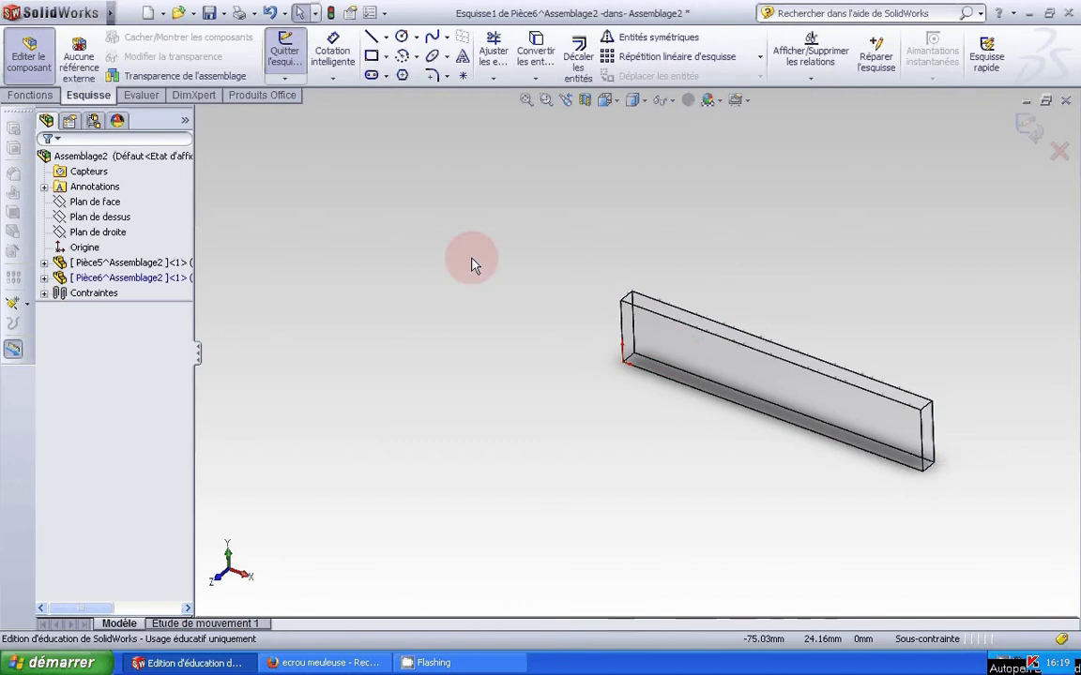
click(605, 100)
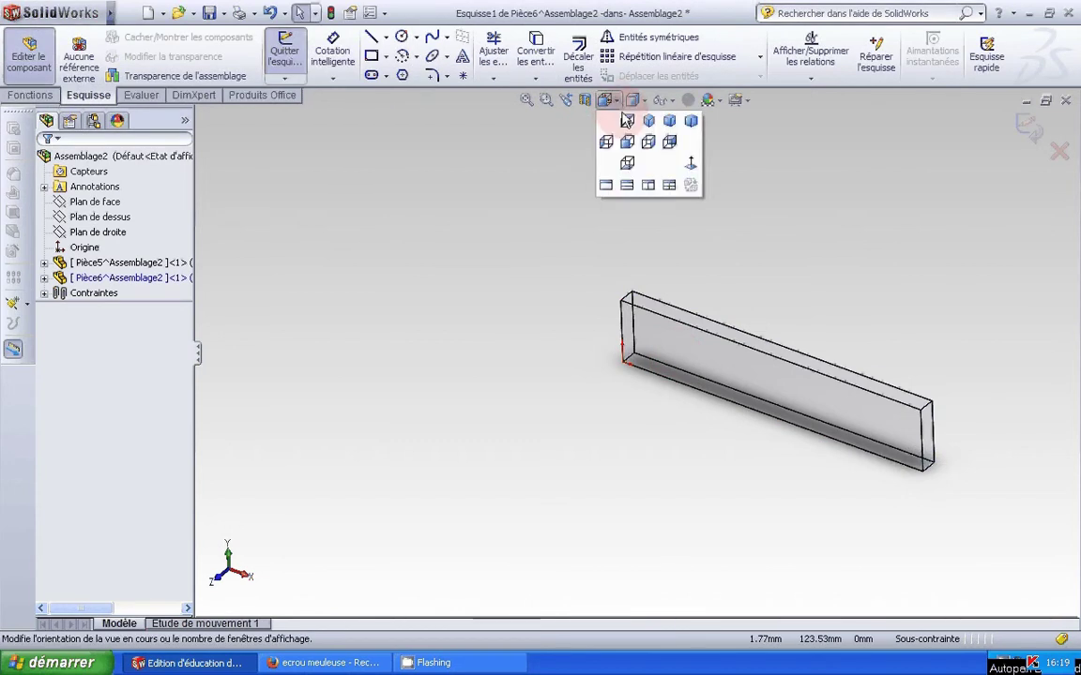
click(687, 165)
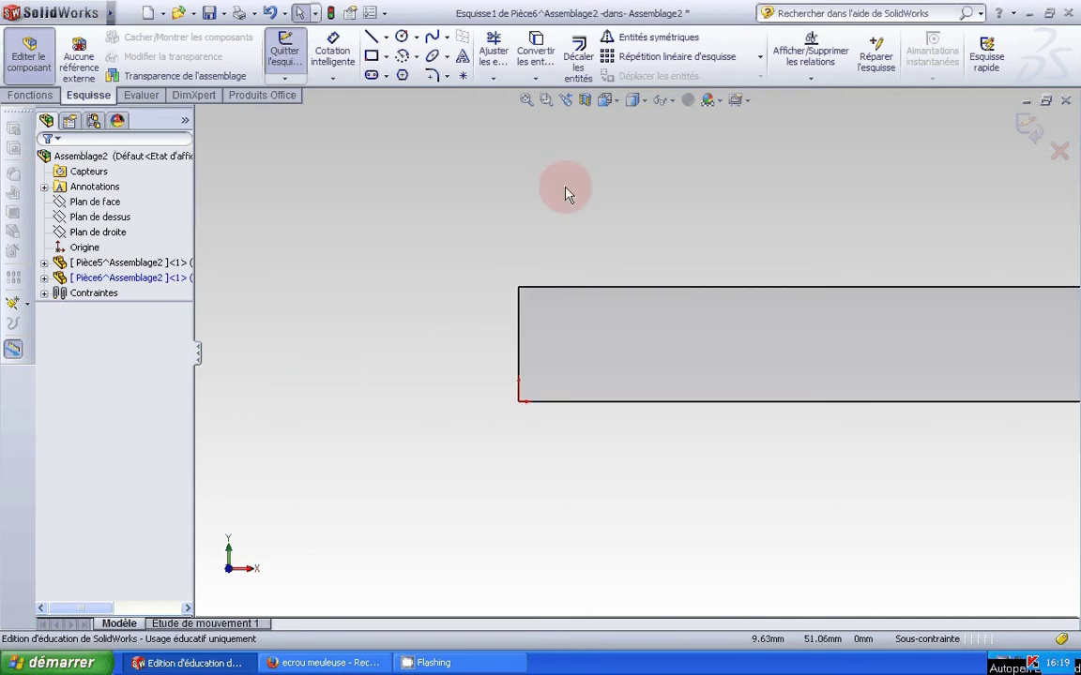
Sketch a closed line profile about 67 mm wide and 86 mm high, wrapping around and overlapping the bar's left end by about 11 mm
click(372, 39)
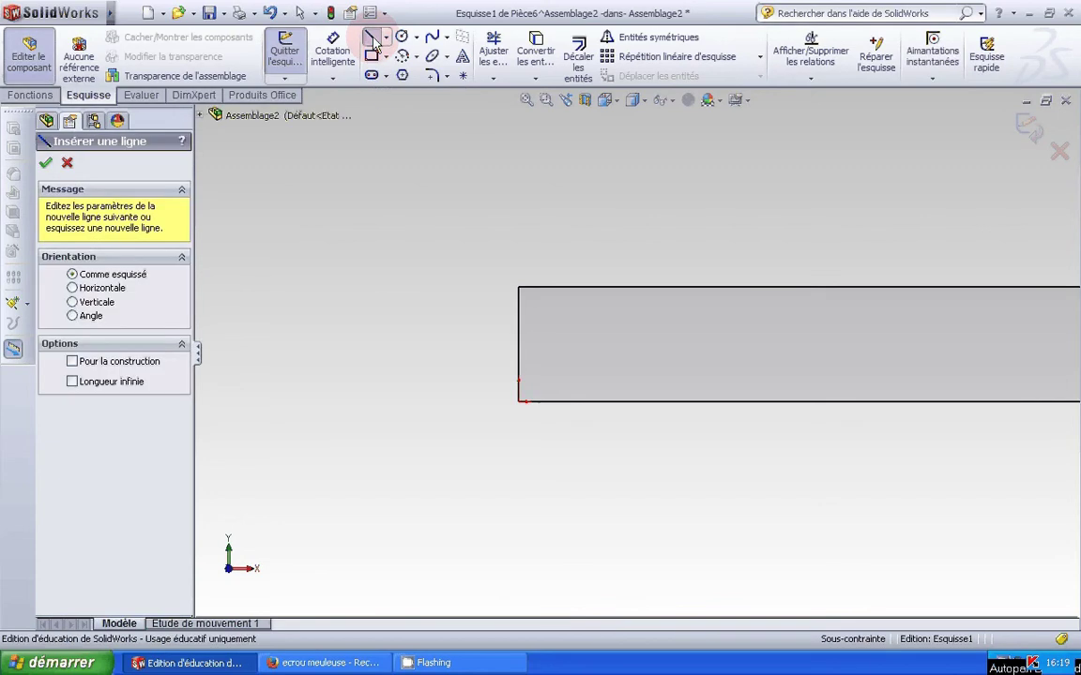
click(518, 402)
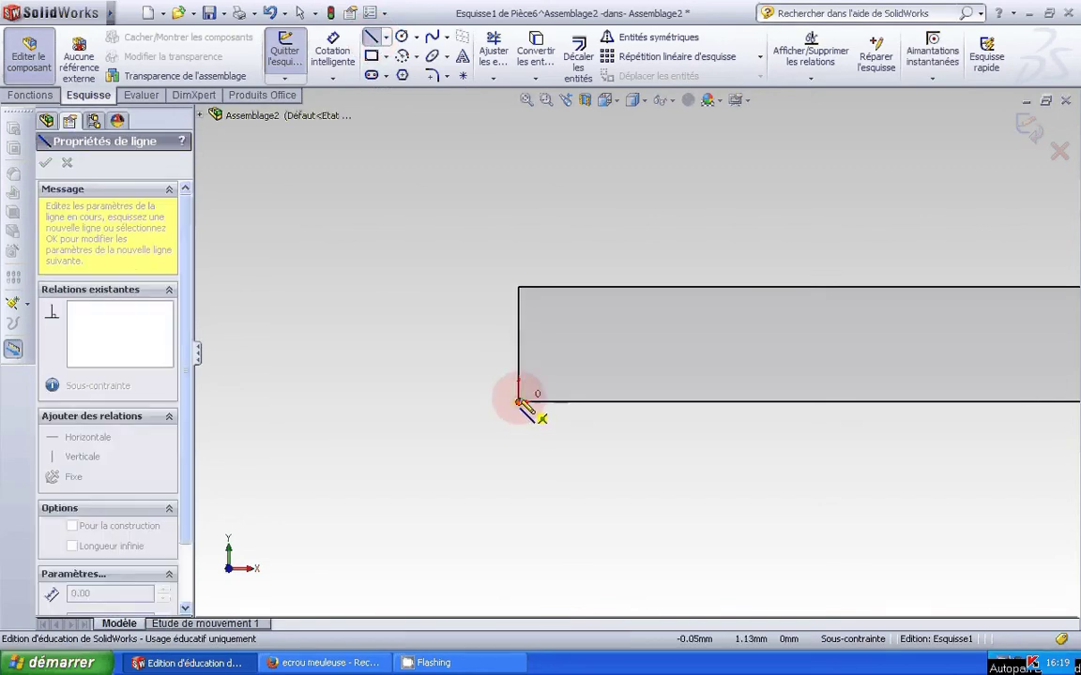
click(518, 286)
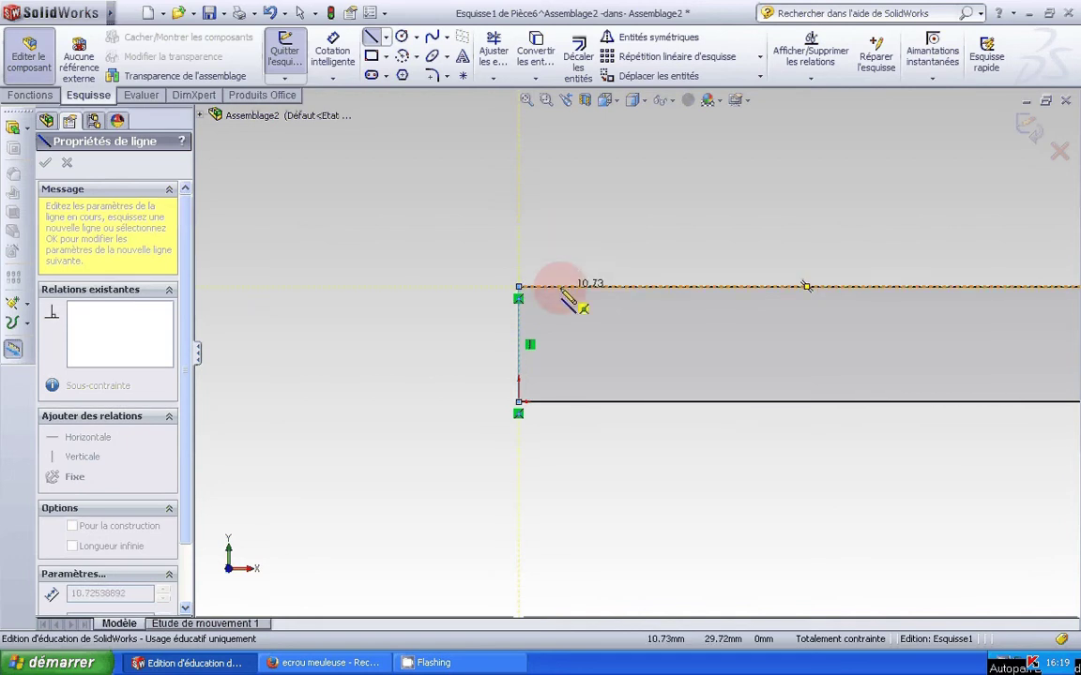
click(560, 286)
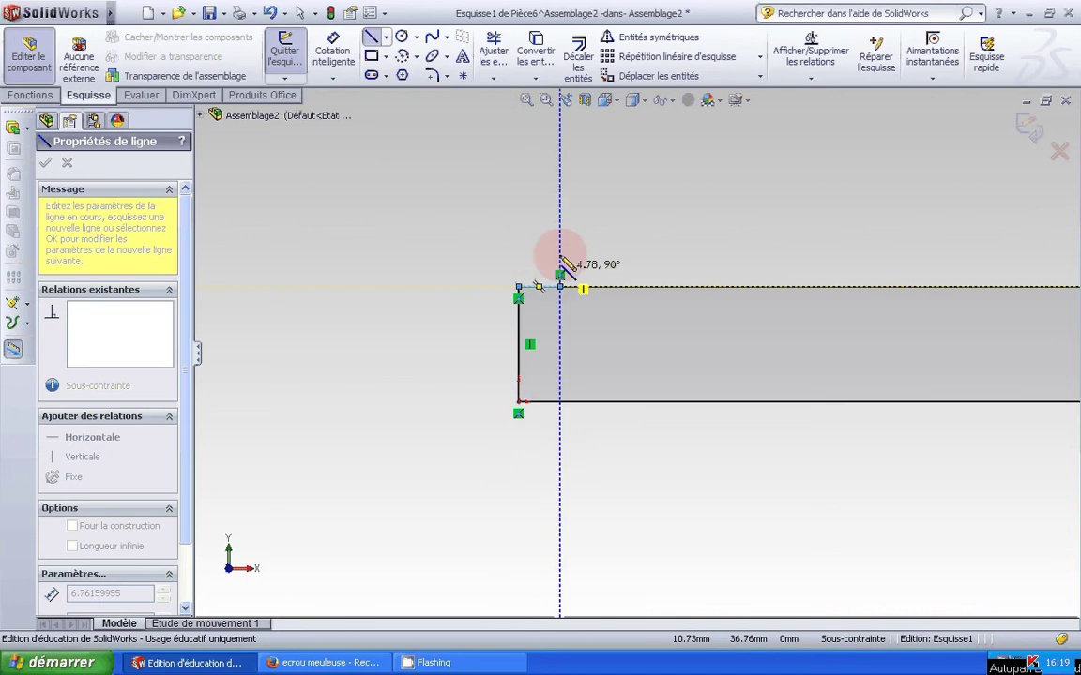
click(561, 181)
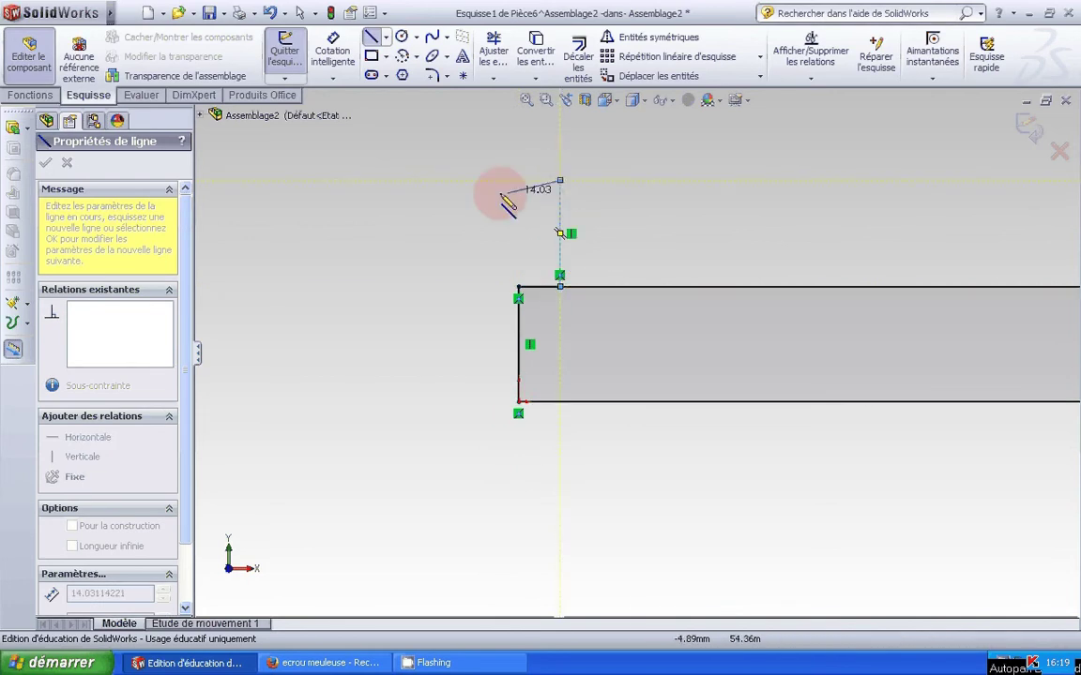
click(301, 180)
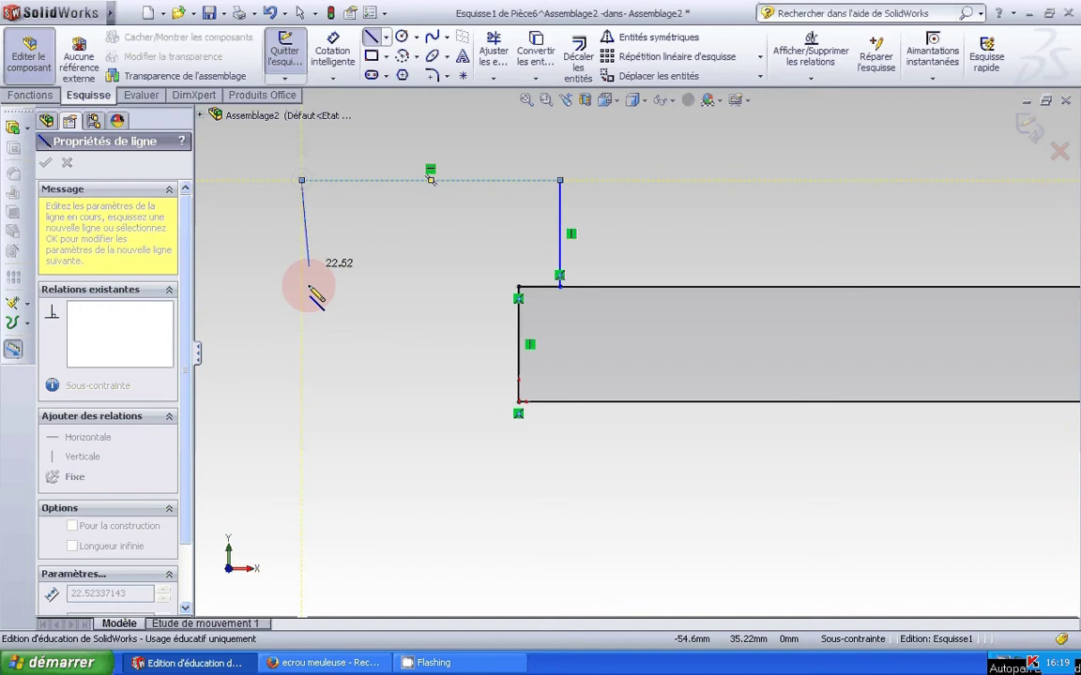
click(302, 509)
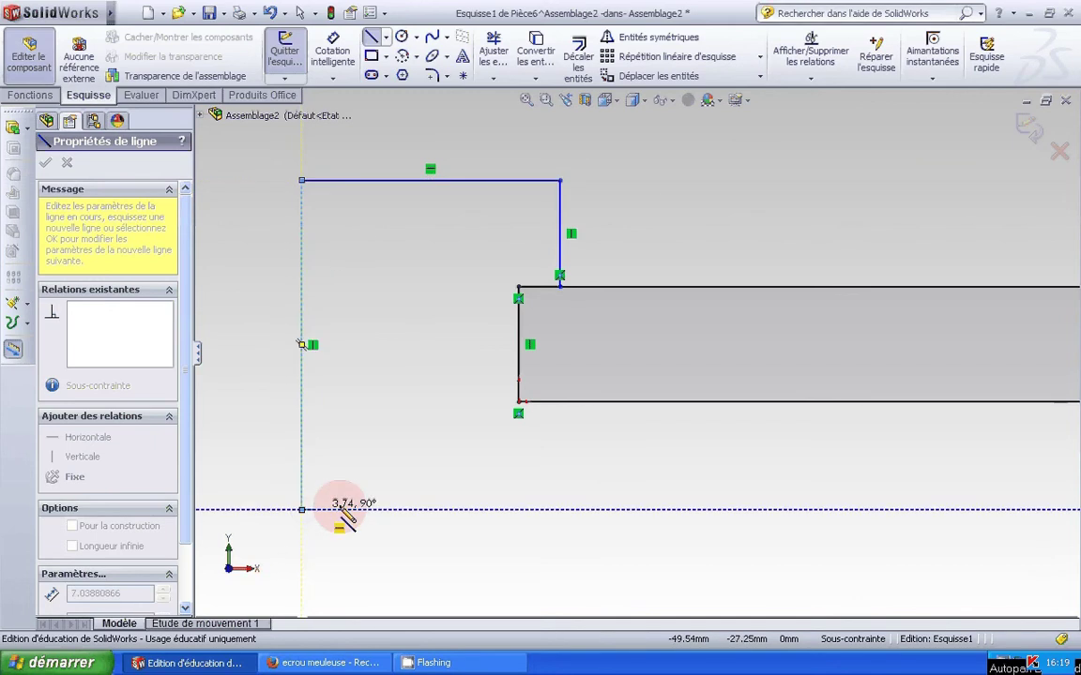
click(560, 510)
click(560, 401)
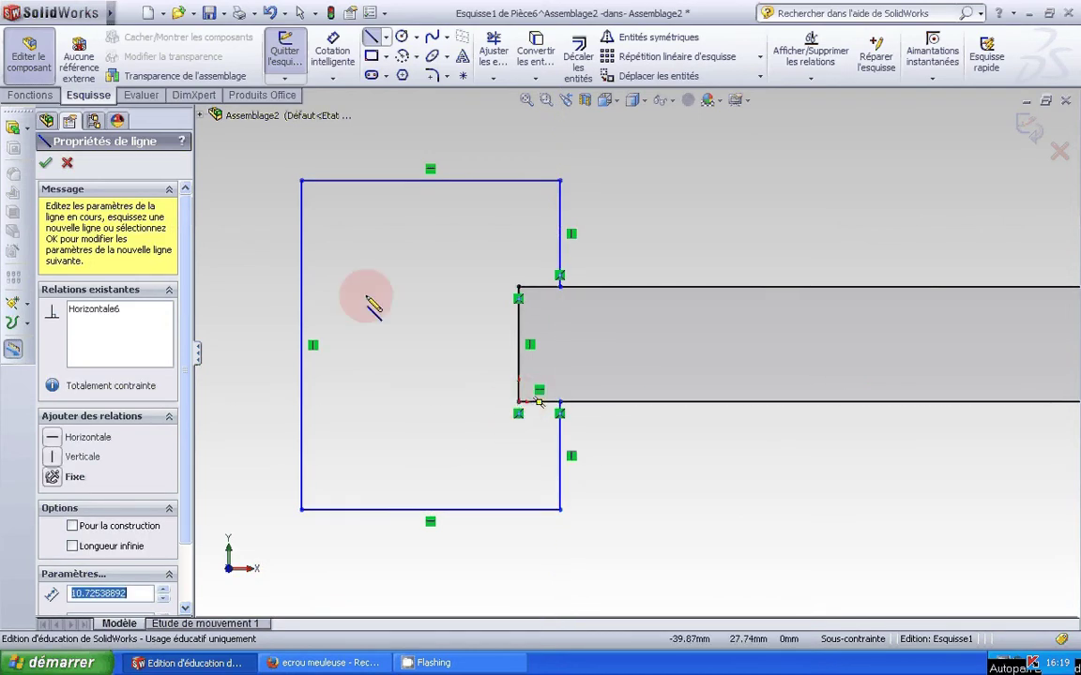
Dimension the profile's upper short vertical line 10 mm from the bar's end edge
click(334, 45)
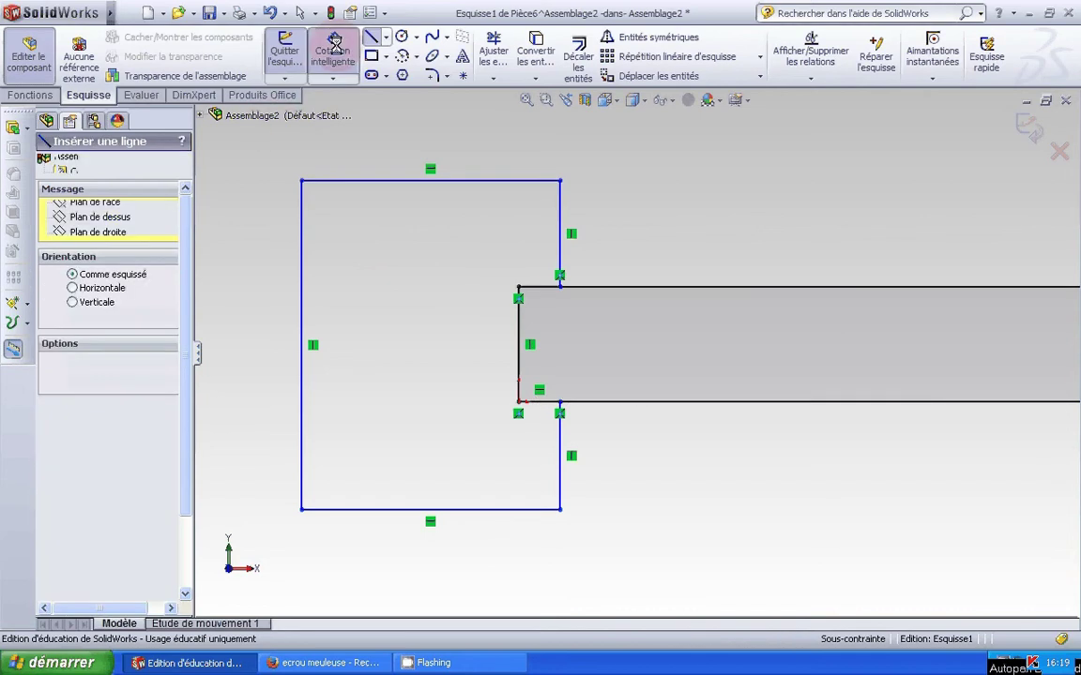
click(561, 251)
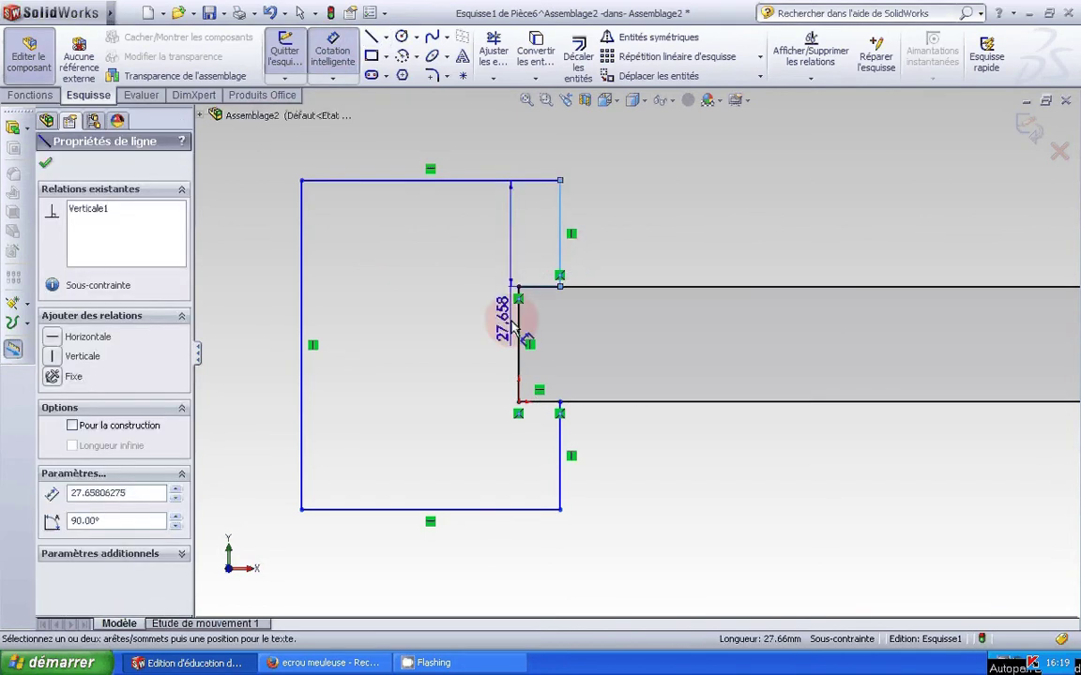
click(527, 314)
click(526, 263)
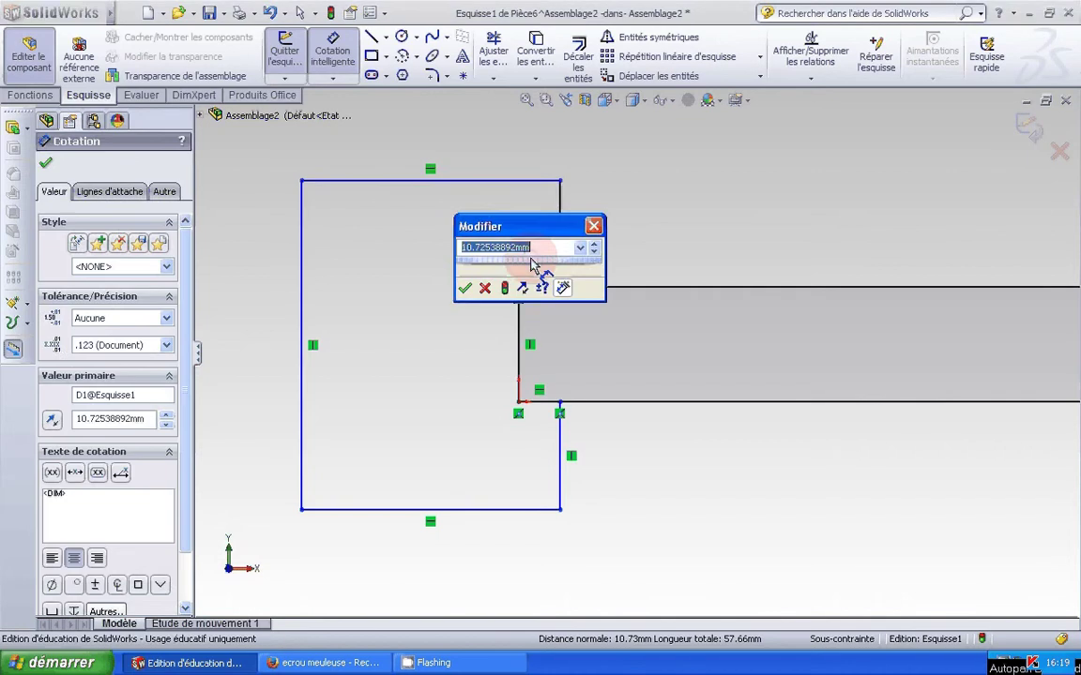
text(10)
key(Return)
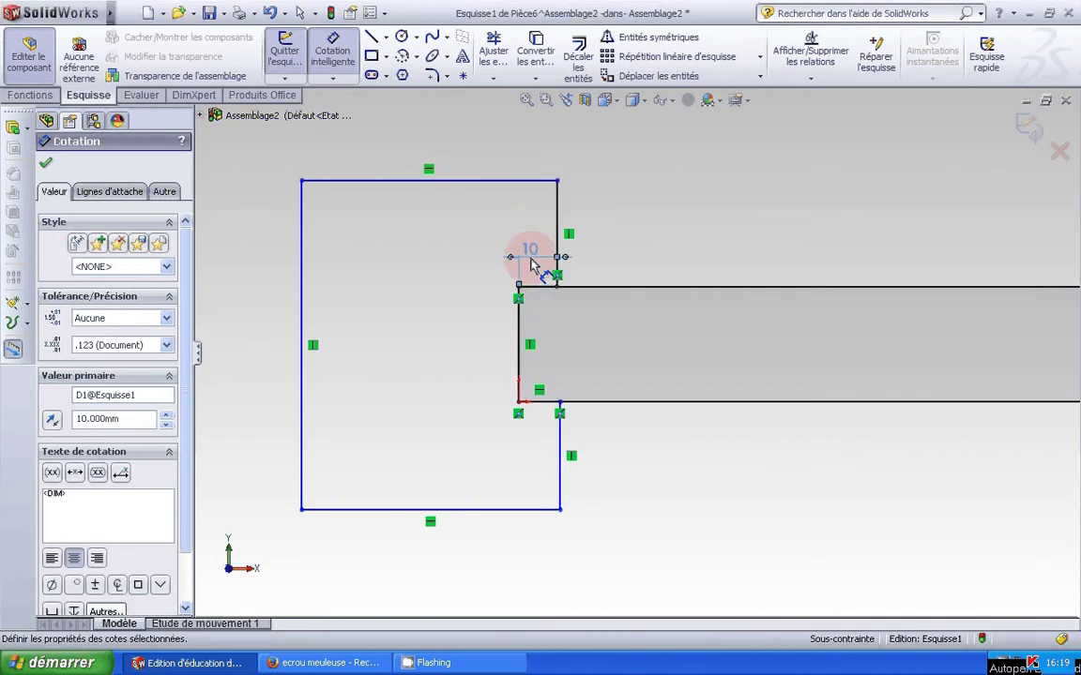
Dimension the profile's lower short vertical line 10 mm from the bar's end edge
click(562, 439)
click(525, 374)
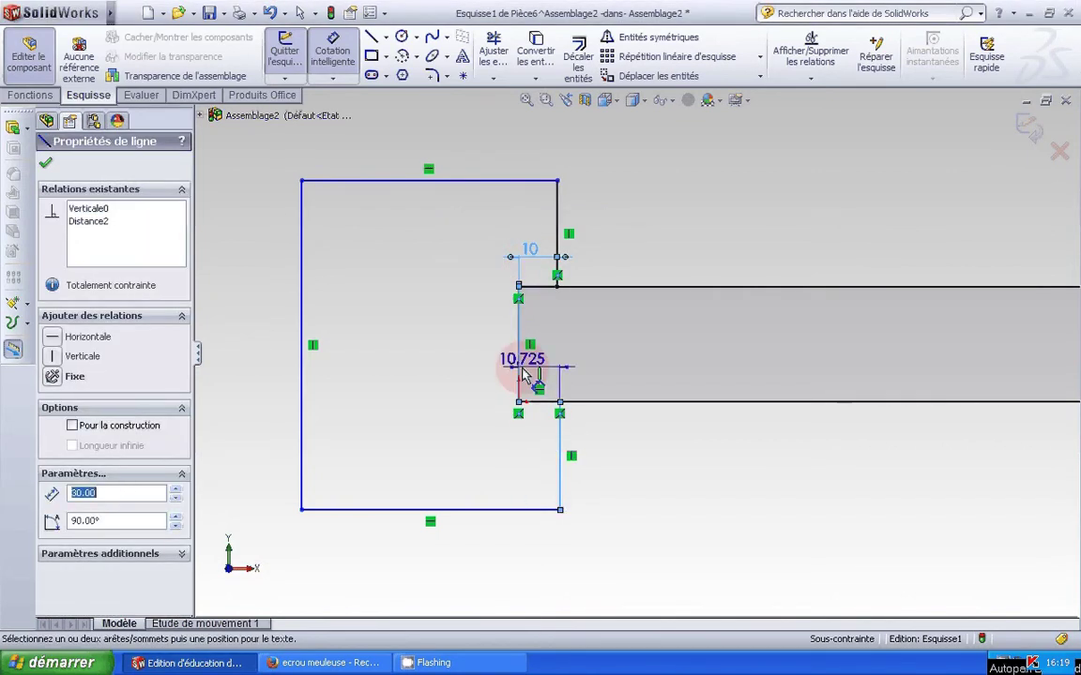
click(549, 464)
text(10)
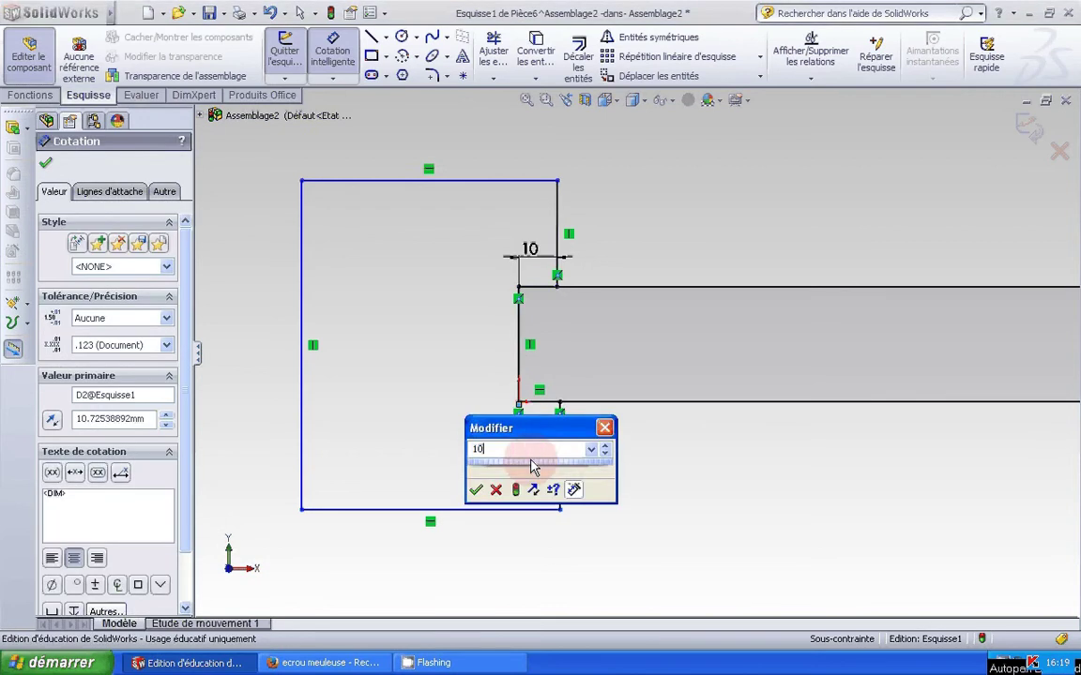
key(Return)
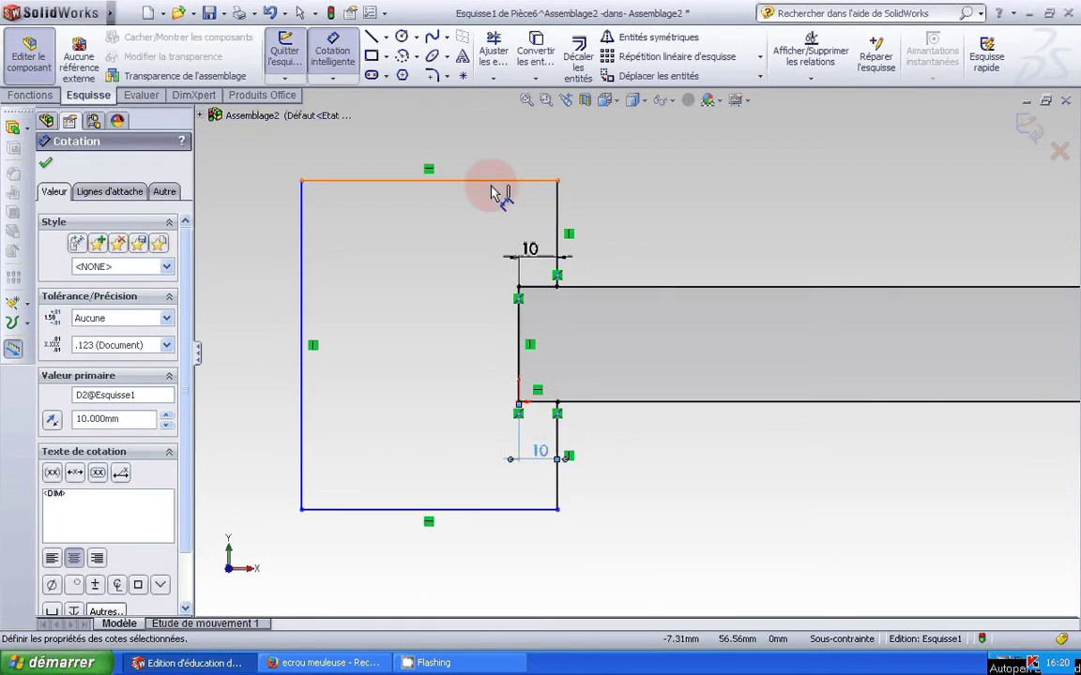
Set the profile's outer vertical edge to 50 mm and shift the profile upward so it straddles the bar's end
click(304, 296)
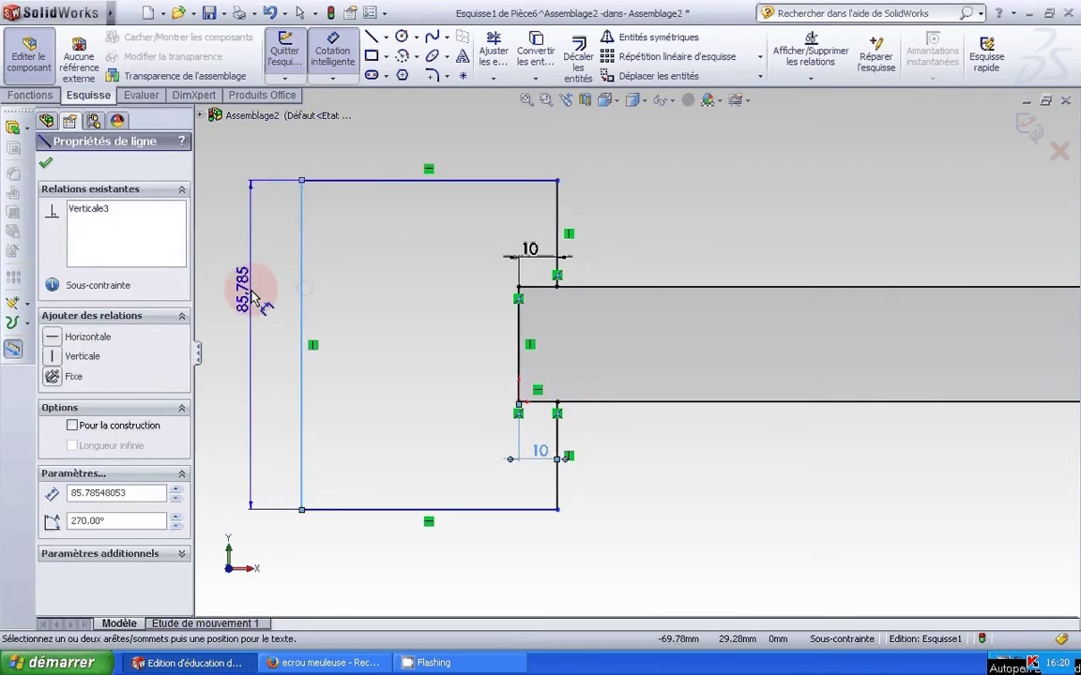
click(253, 293)
text(50)
key(Return)
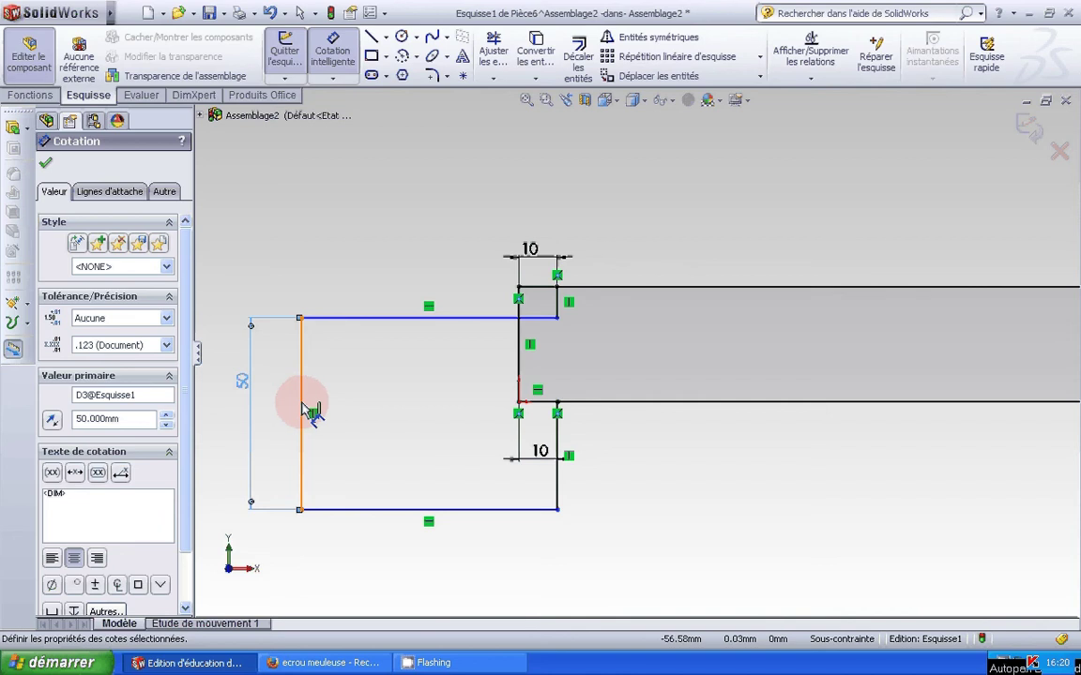
key(Escape)
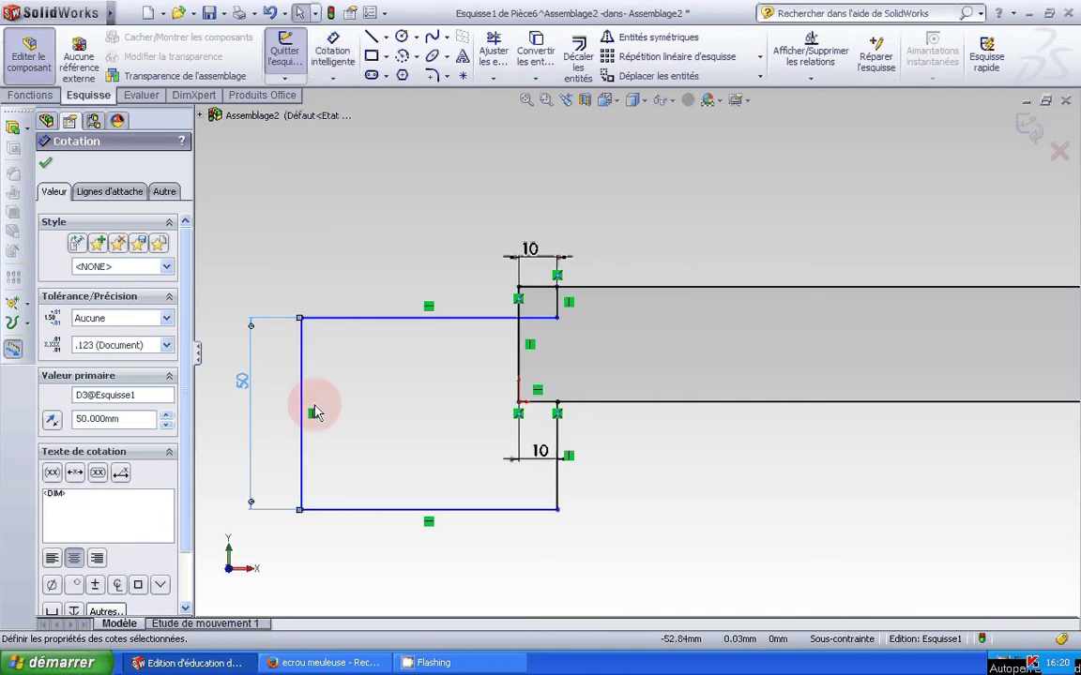
click(302, 420)
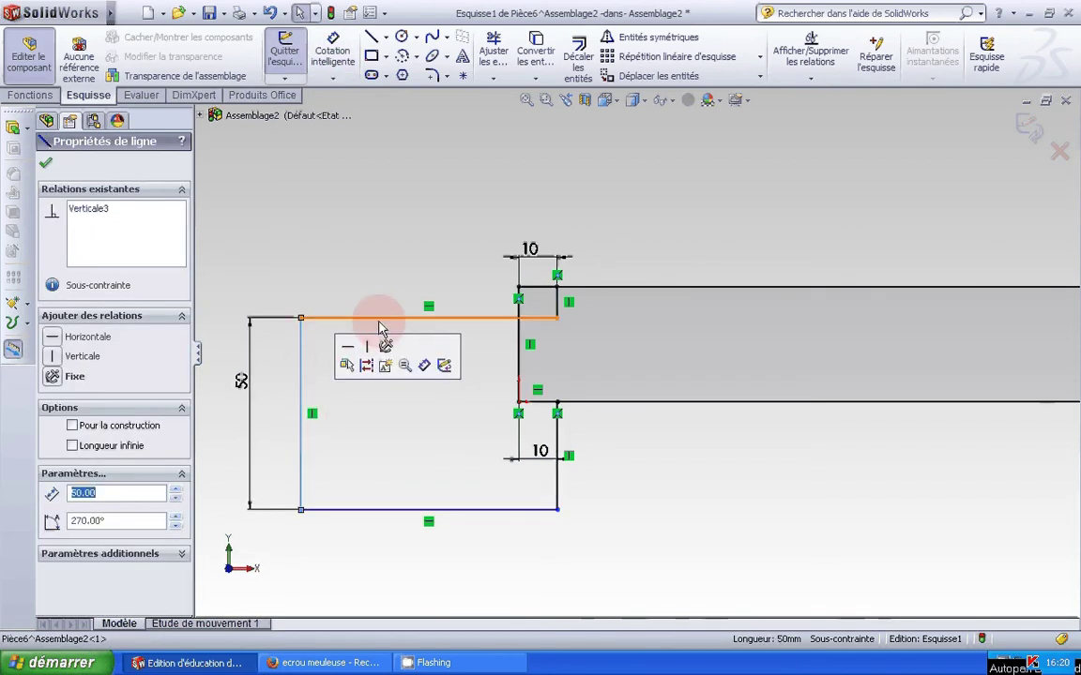
drag(380, 329, 375, 249)
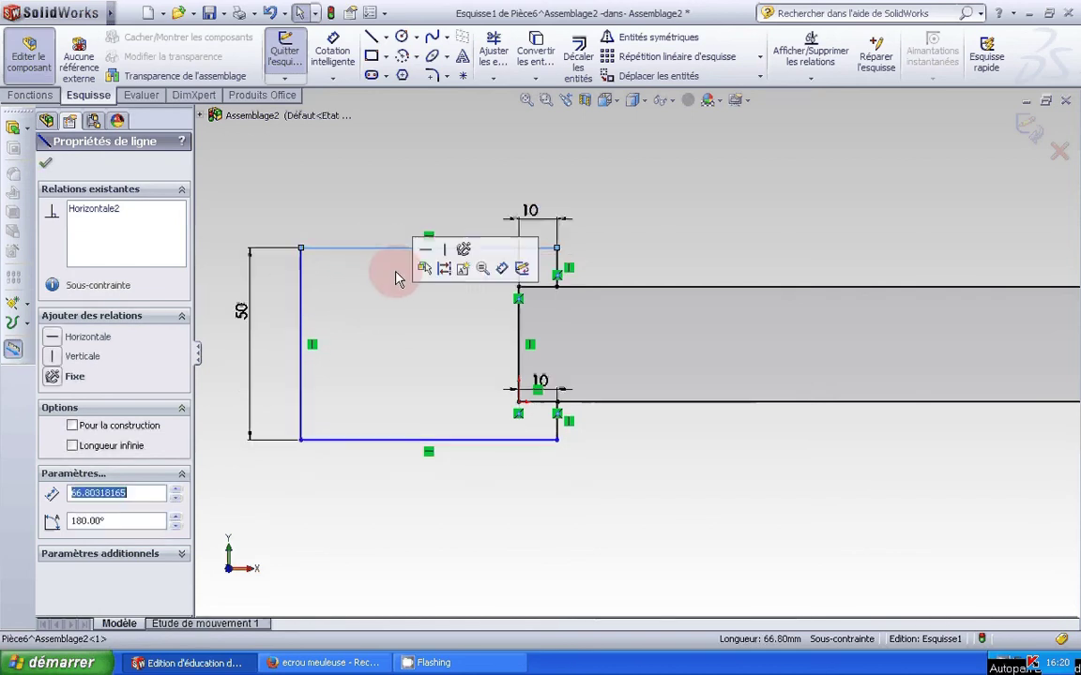
Draw a horizontal centreline about 75 mm long from the midpoint of the bar's end edge outward past the profile
click(330, 43)
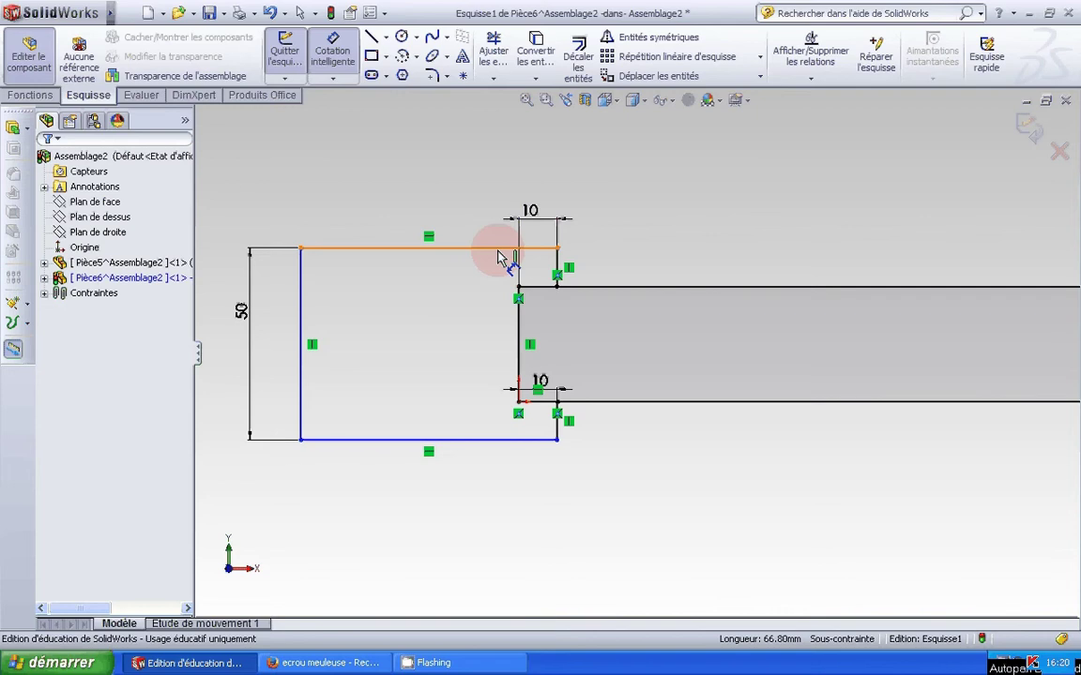
click(386, 37)
click(434, 73)
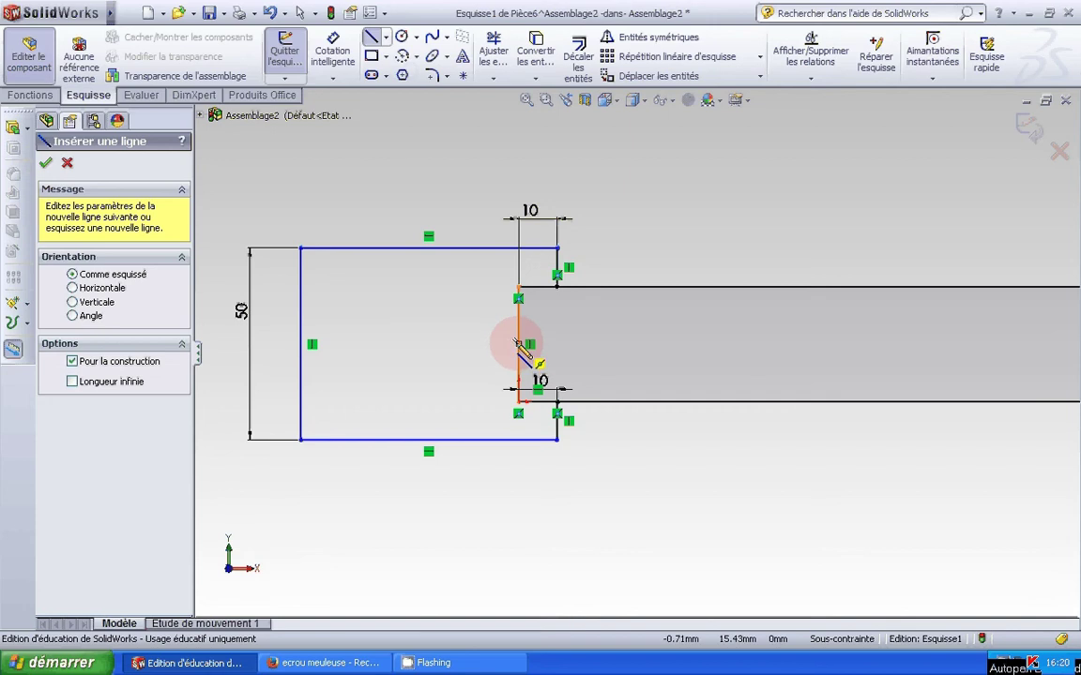
click(518, 344)
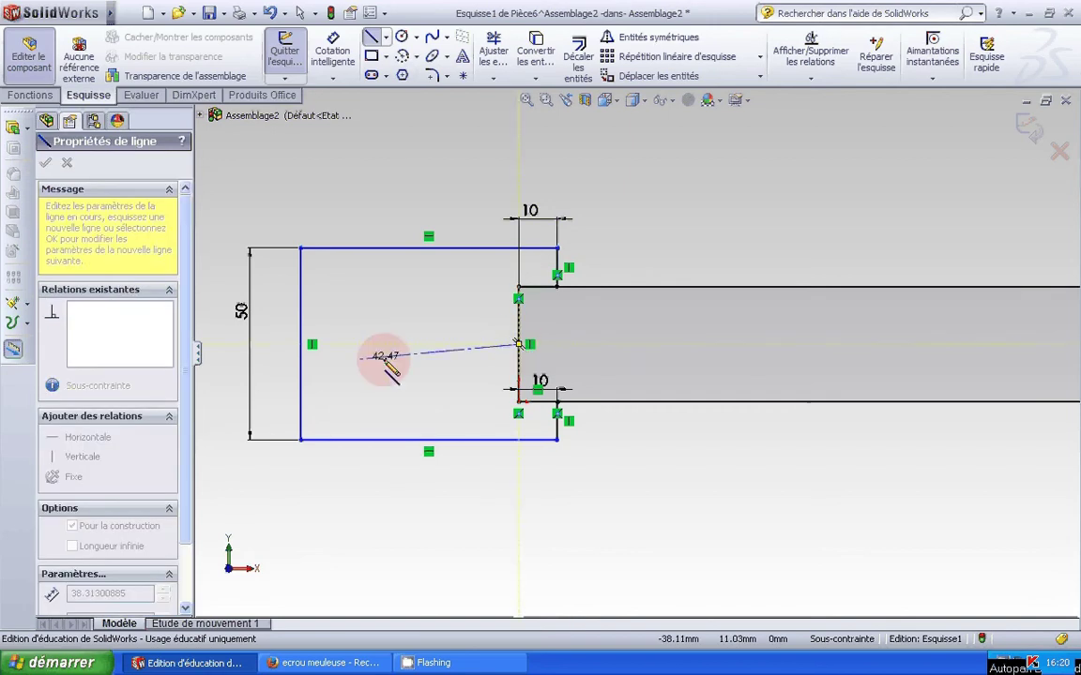
drag(624, 341, 232, 345)
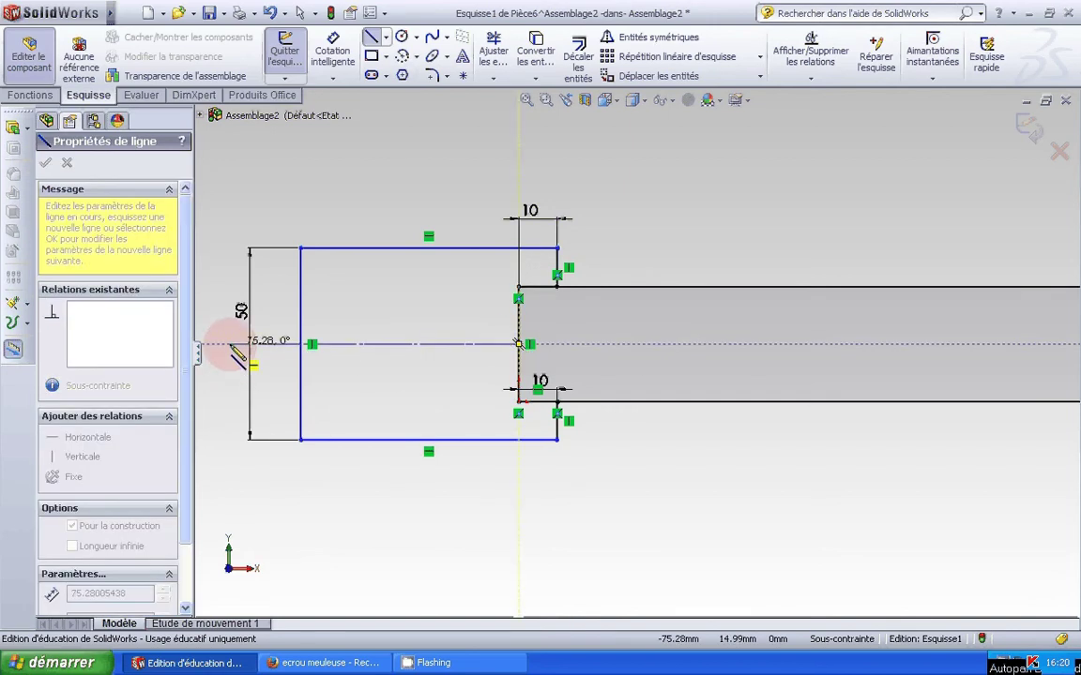
click(230, 344)
key(Escape)
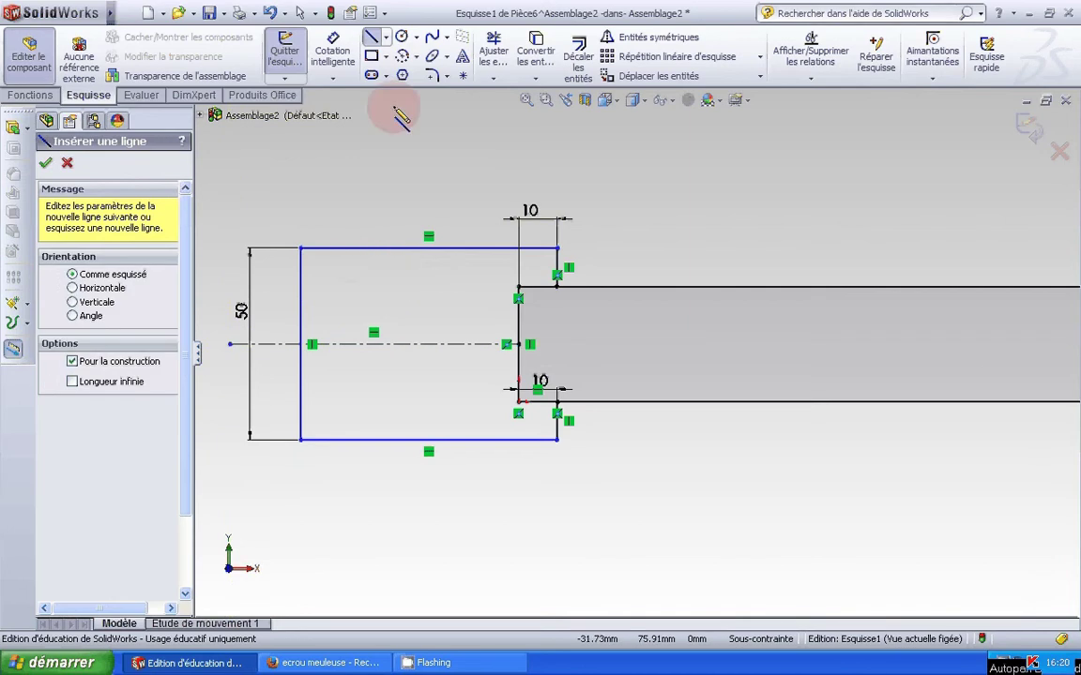
Dimension the profile's upper horizontal edge 25 mm from the centreline
click(345, 55)
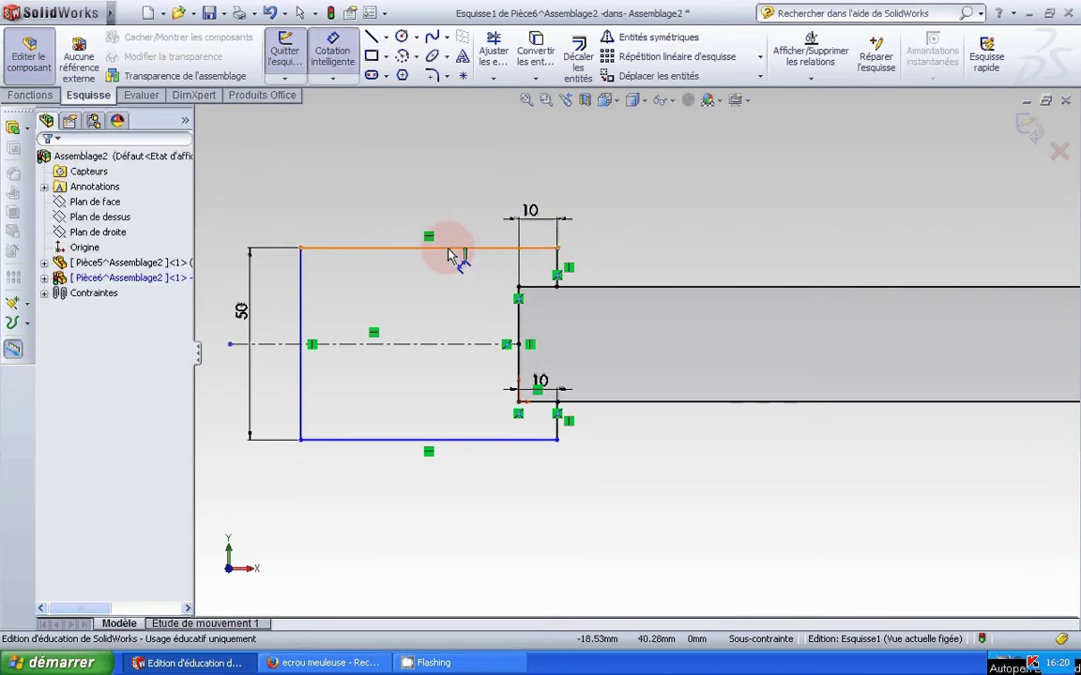
click(454, 249)
click(448, 346)
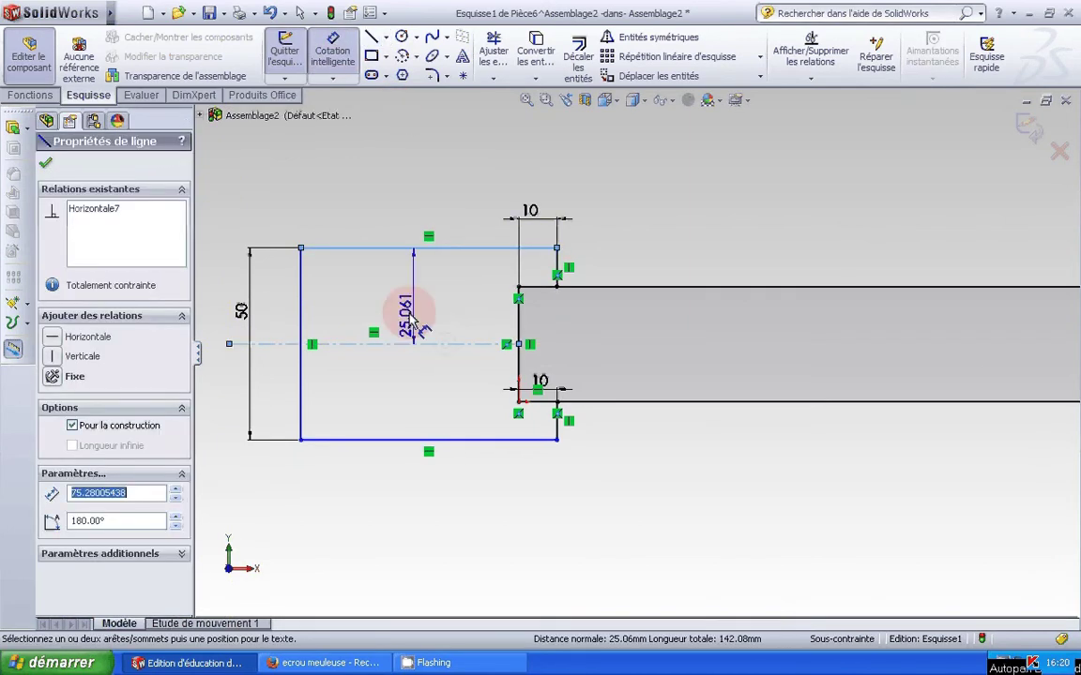
click(407, 312)
text(25)
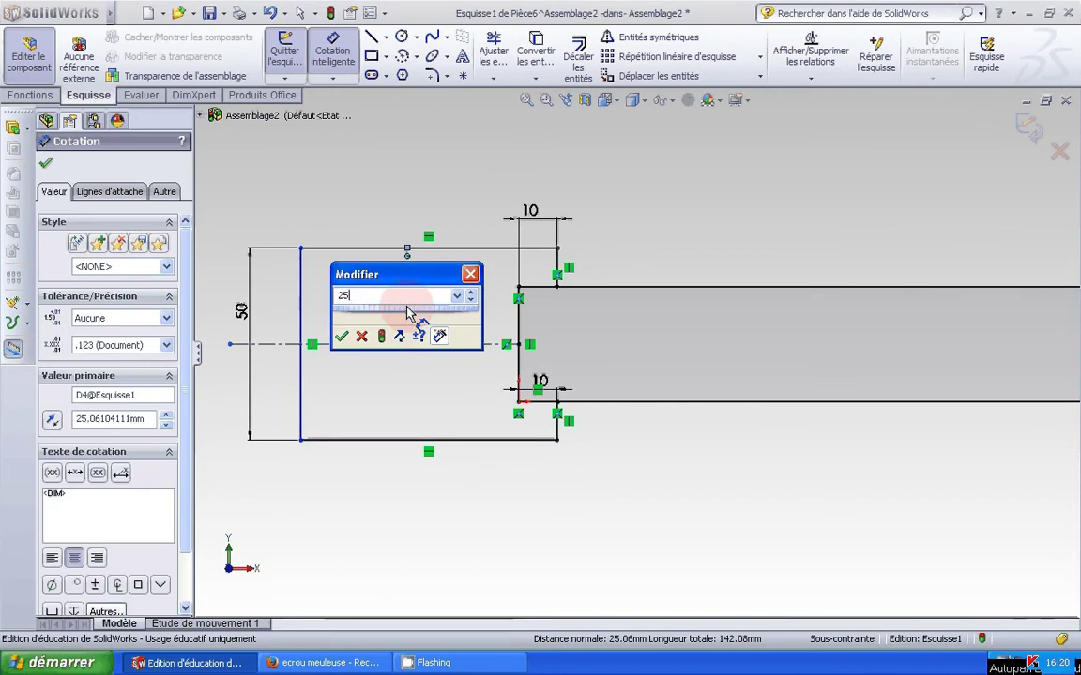
key(Return)
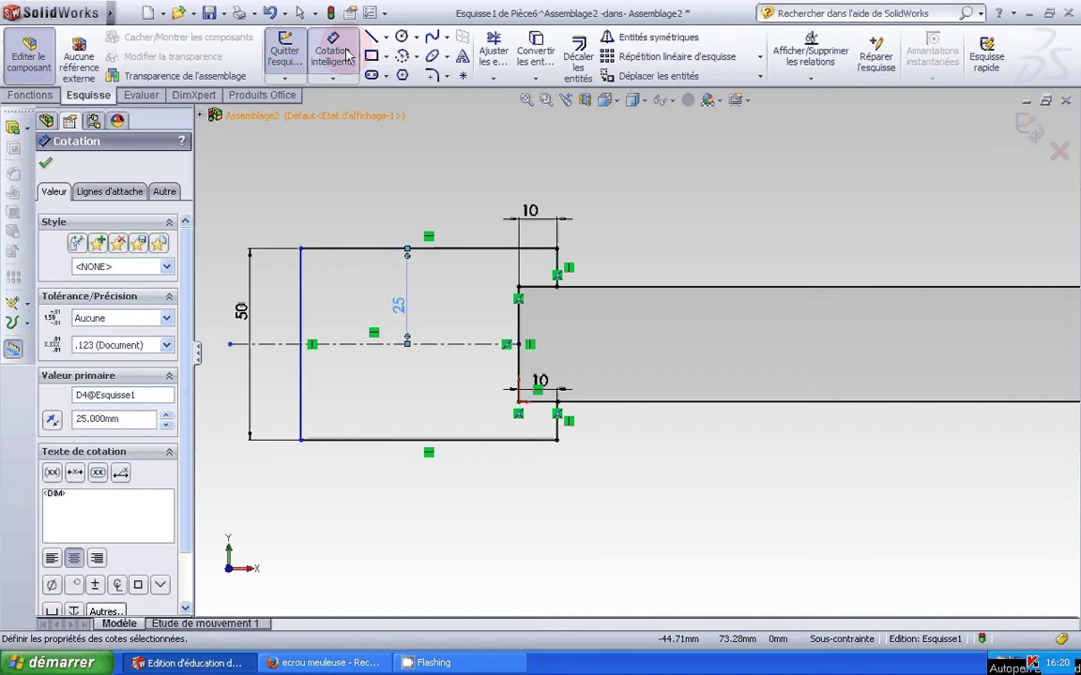
Set the profile's upper horizontal edge to 50 mm and move the 25 mm dimension outside the profile
click(402, 253)
click(402, 184)
text(50)
key(Return)
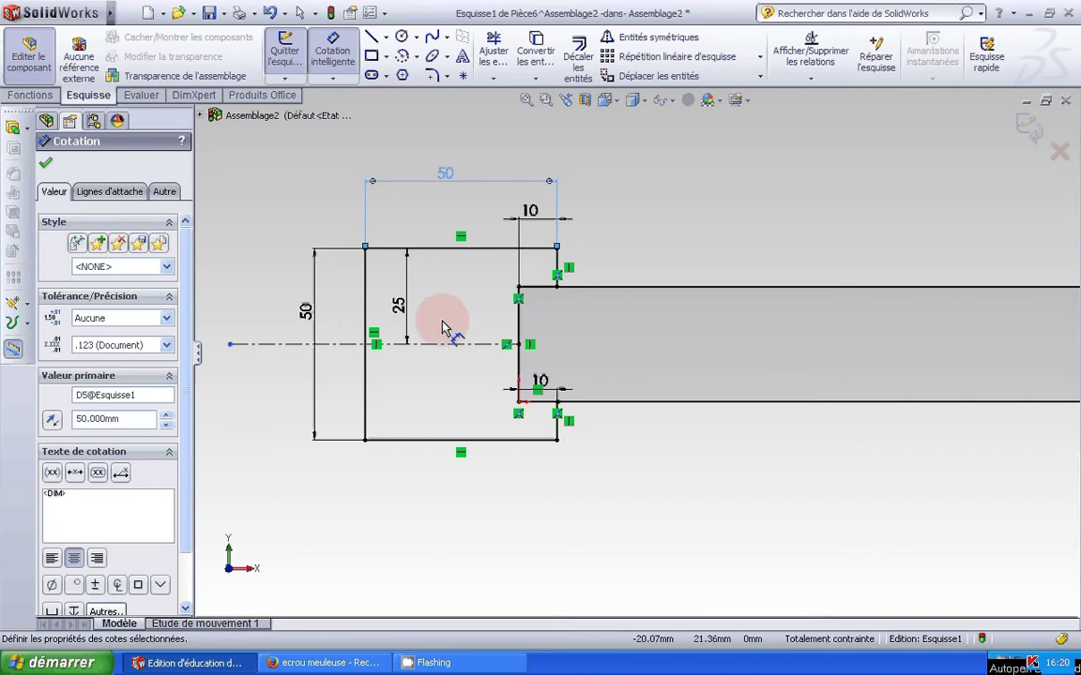
drag(399, 317, 265, 308)
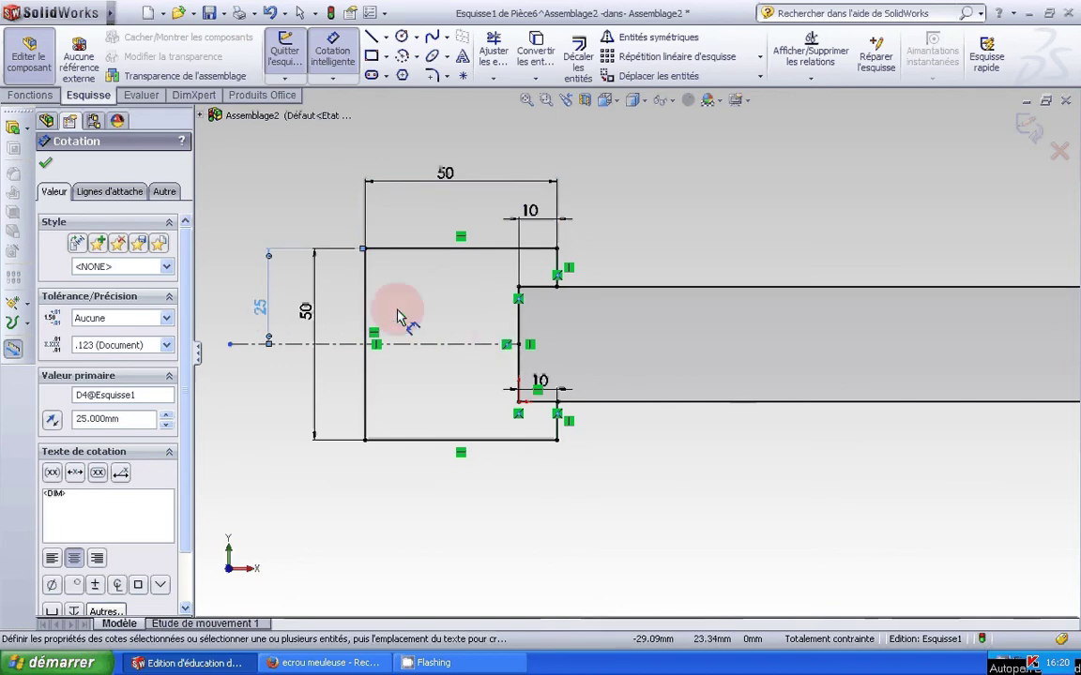
Sketch a circle of about 4 mm radius inside the profile near its upper outer corner
click(401, 37)
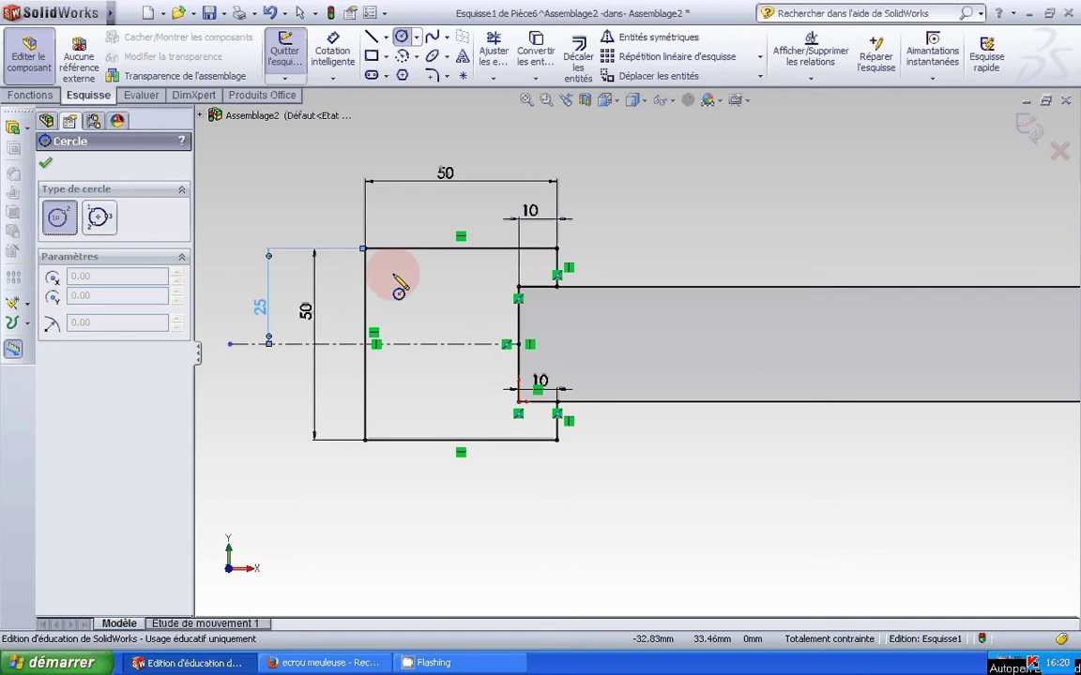
click(393, 273)
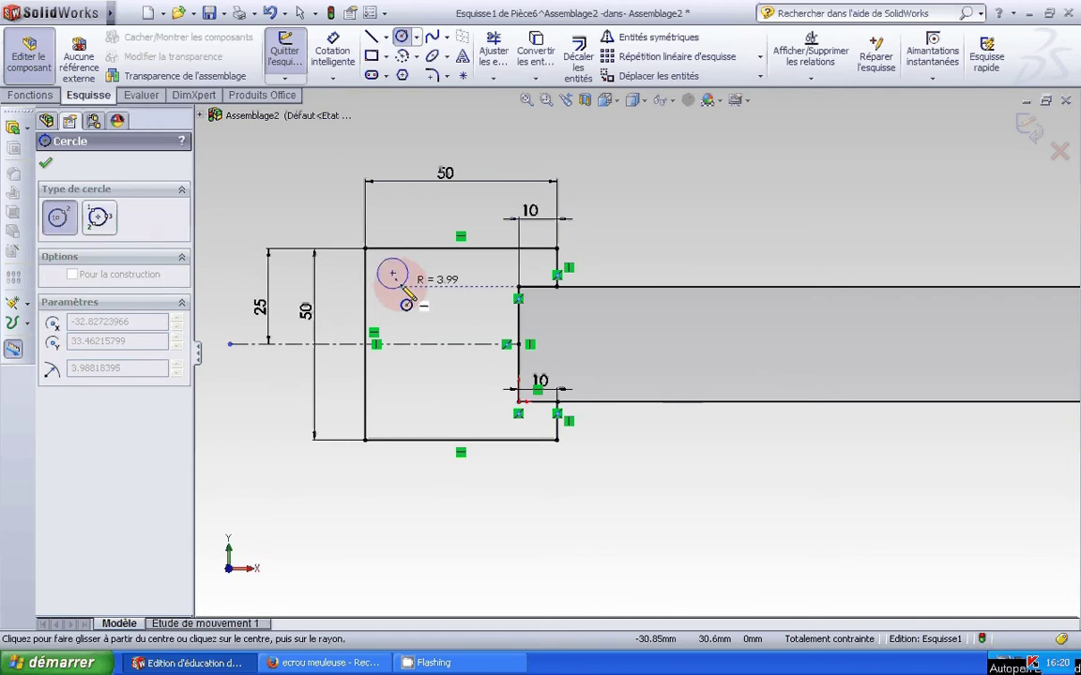
click(403, 284)
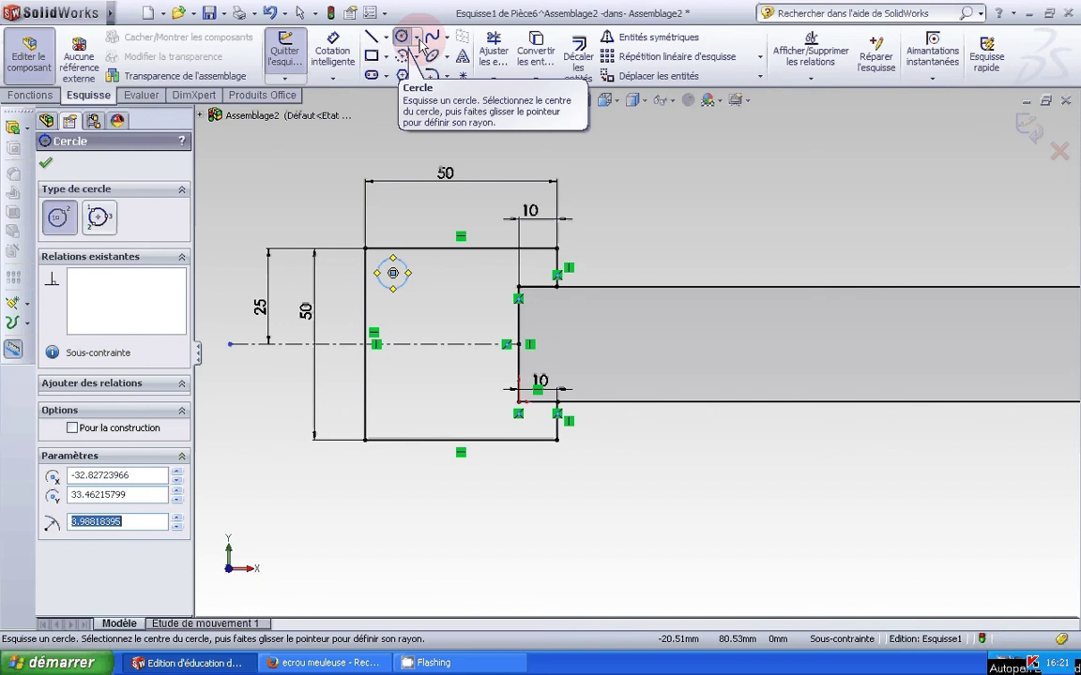
Dimension the circle near the profile's upper outer corner to a diameter of 5 mm
click(344, 72)
click(408, 270)
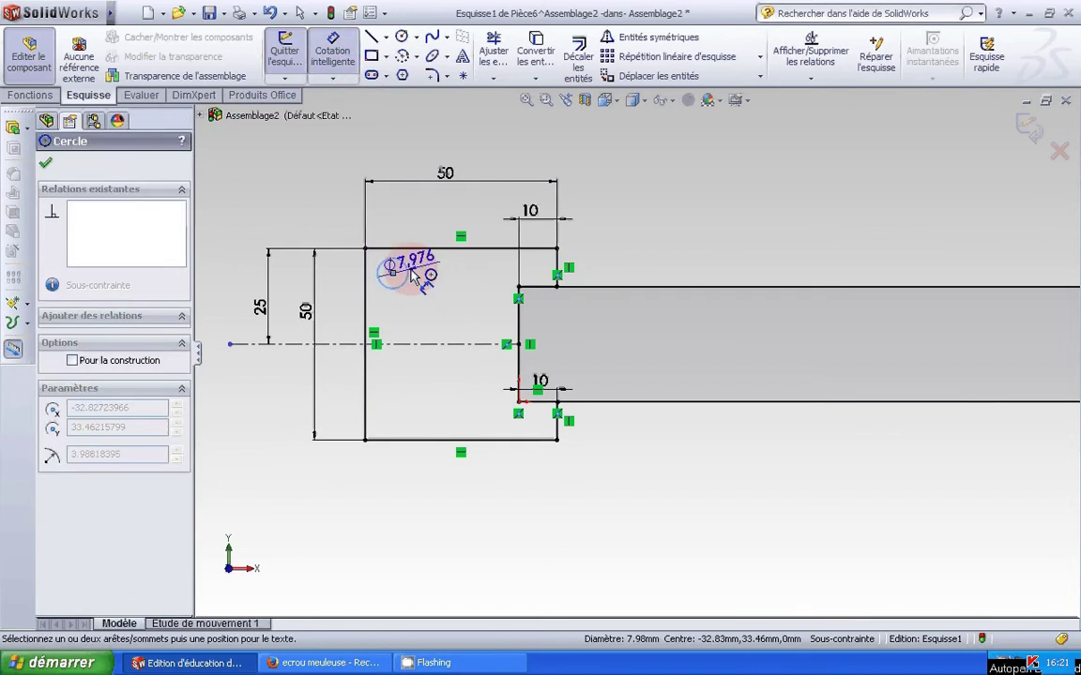
click(516, 150)
text(5)
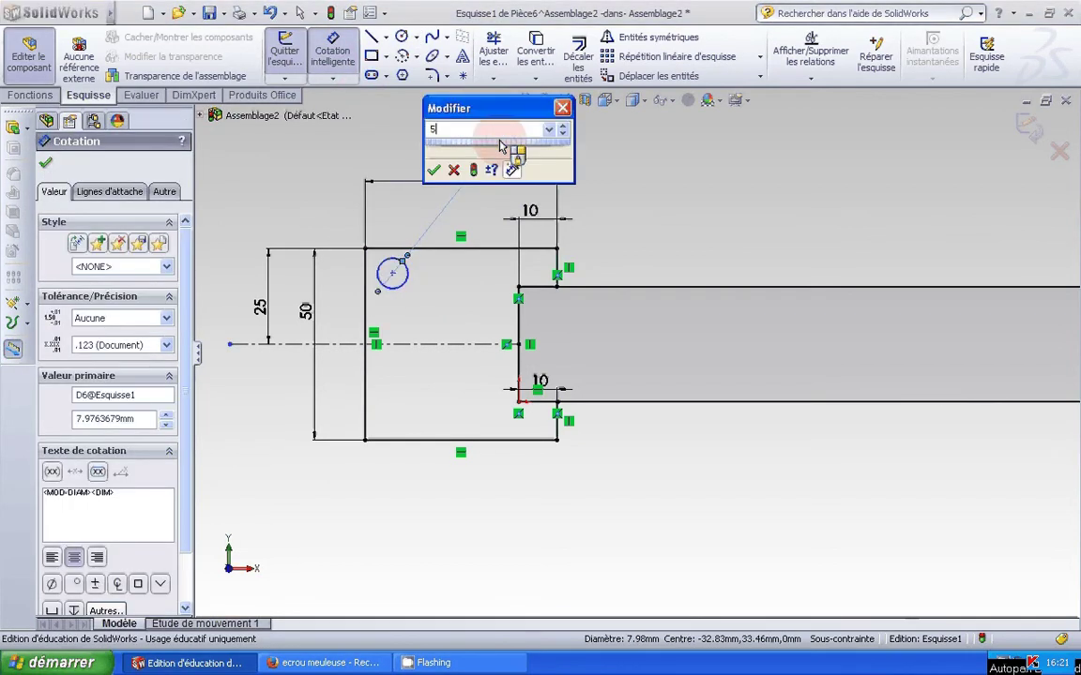
key(Return)
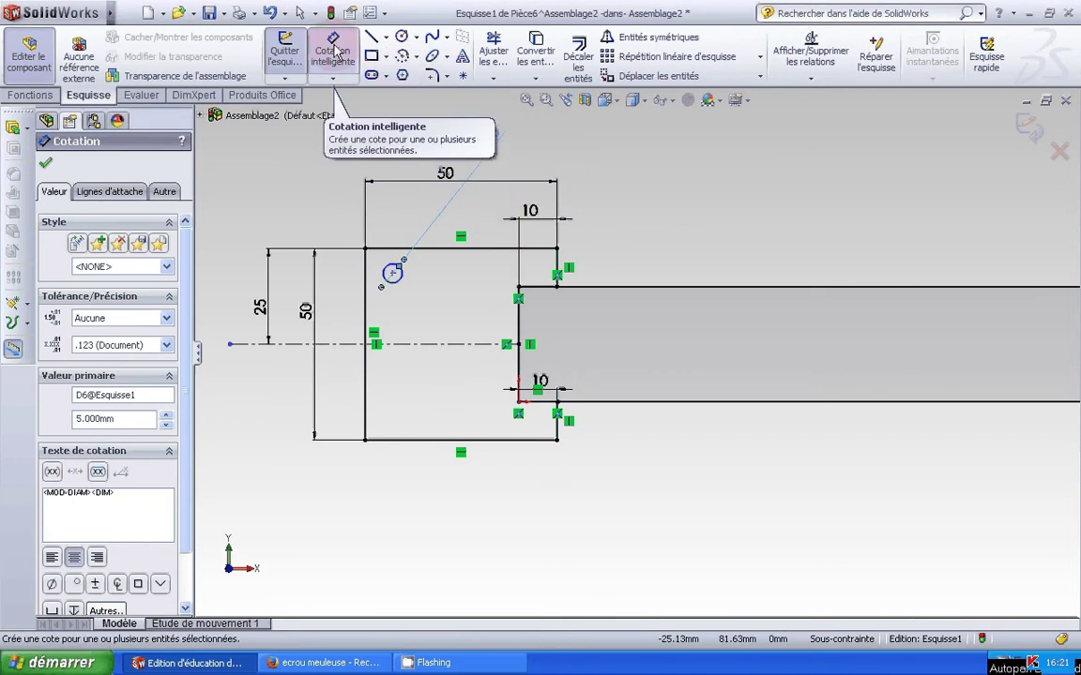
Dimension the circle's centre 18 mm from the horizontal centreline, placing the dimension outside the profile
click(390, 284)
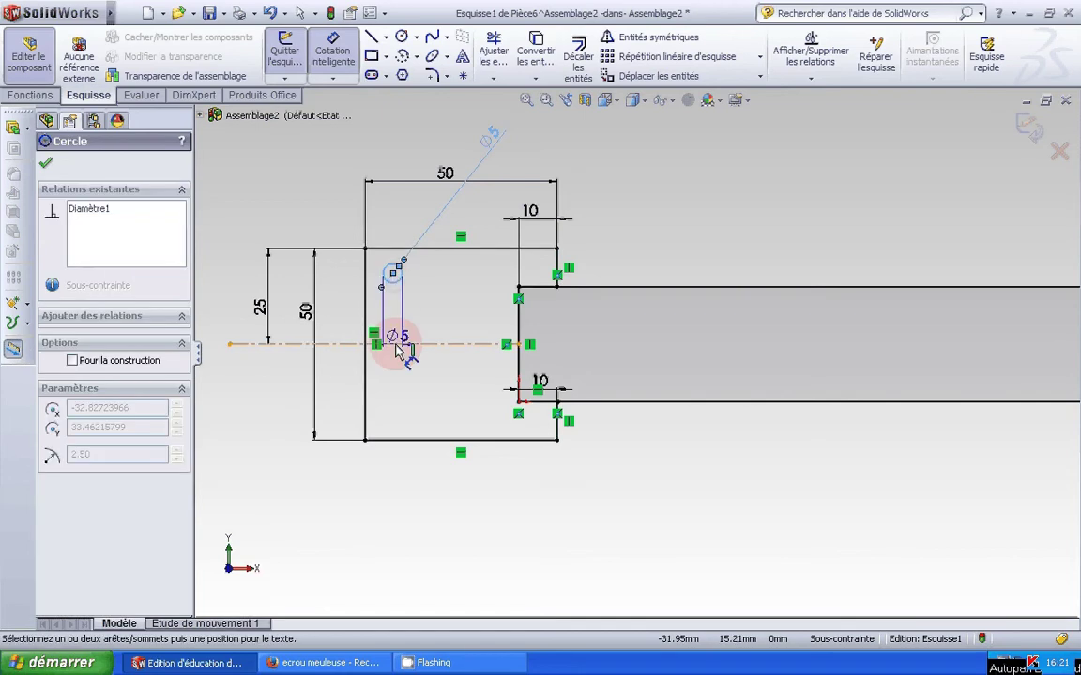
click(405, 344)
click(335, 312)
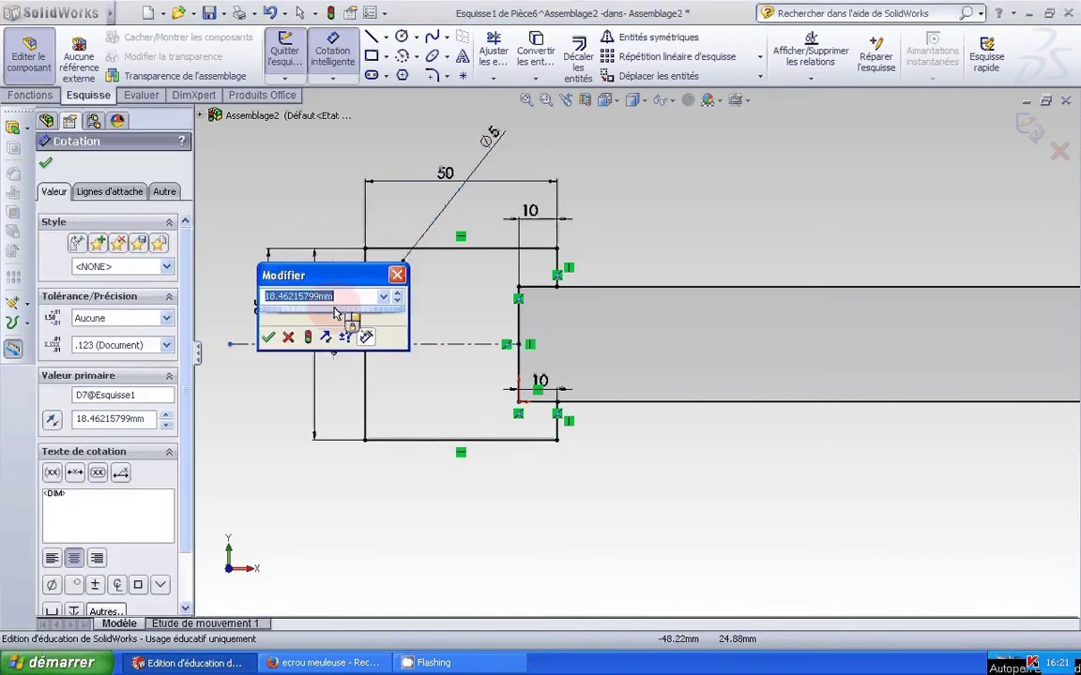
text(18)
key(Return)
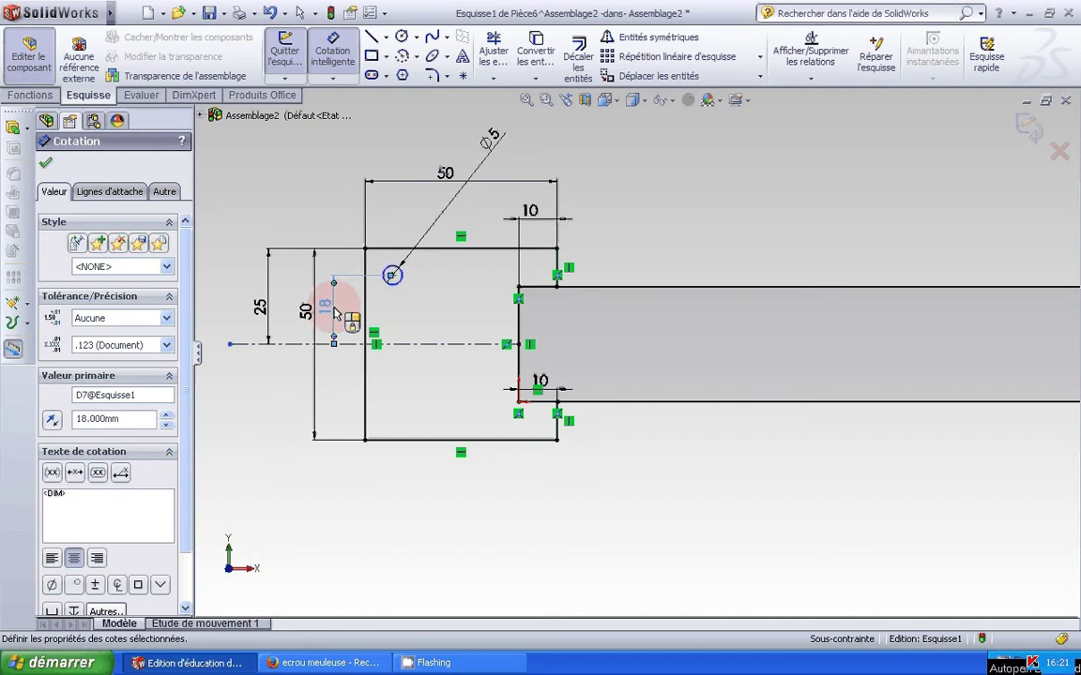
Mirror the 5 mm circle about the horizontal centreline, keeping the original
click(395, 288)
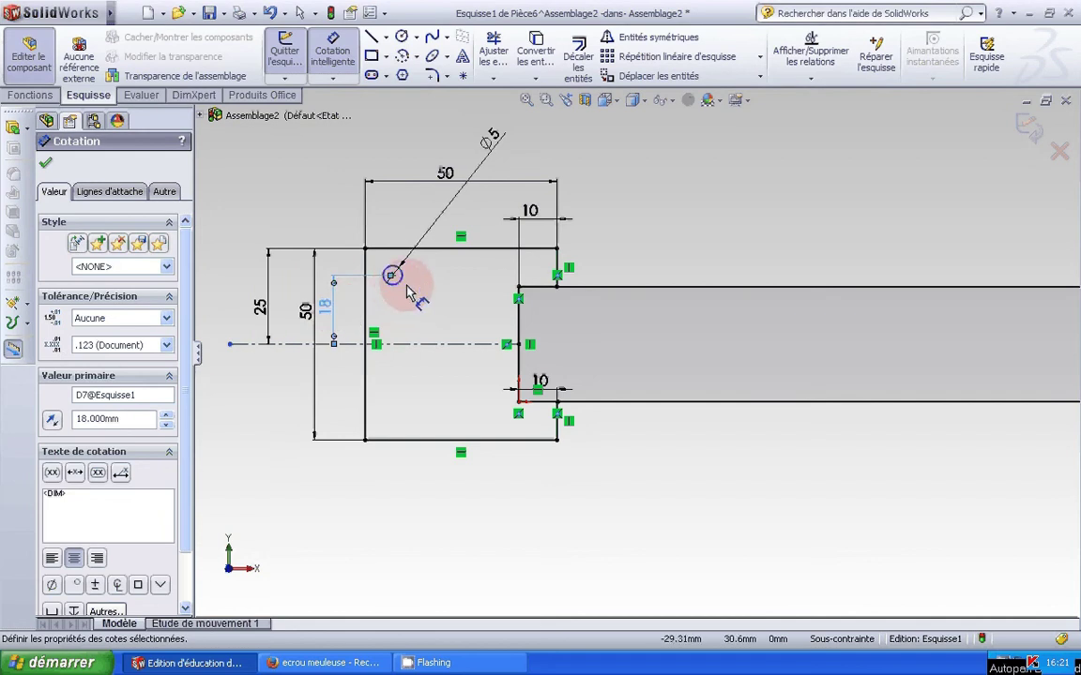
click(608, 35)
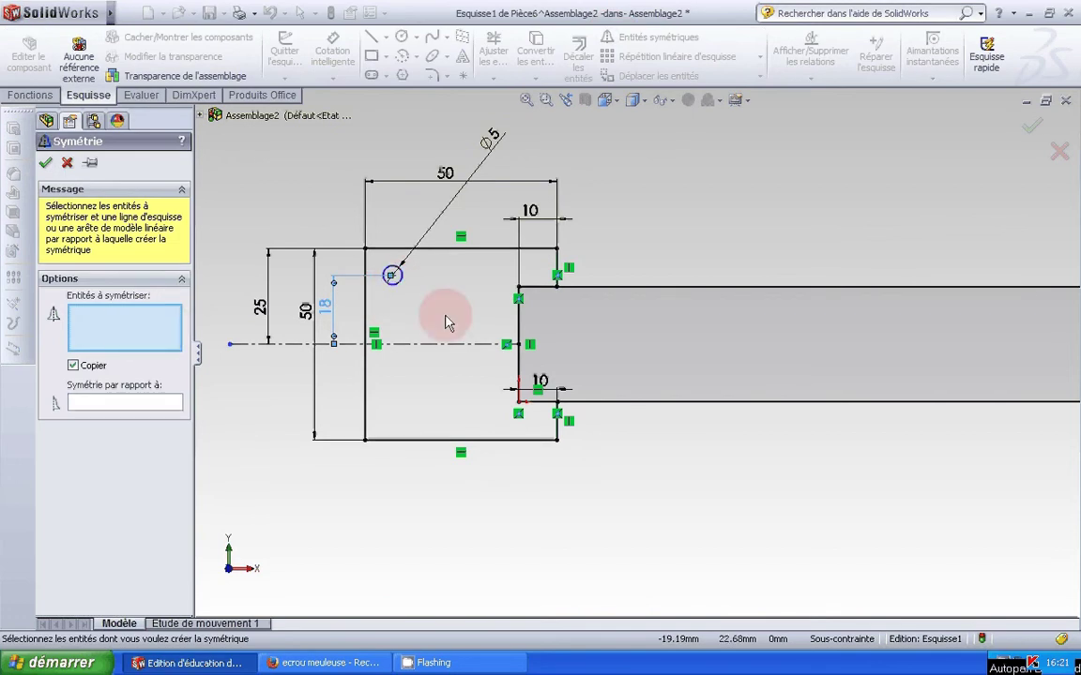
click(398, 284)
click(109, 409)
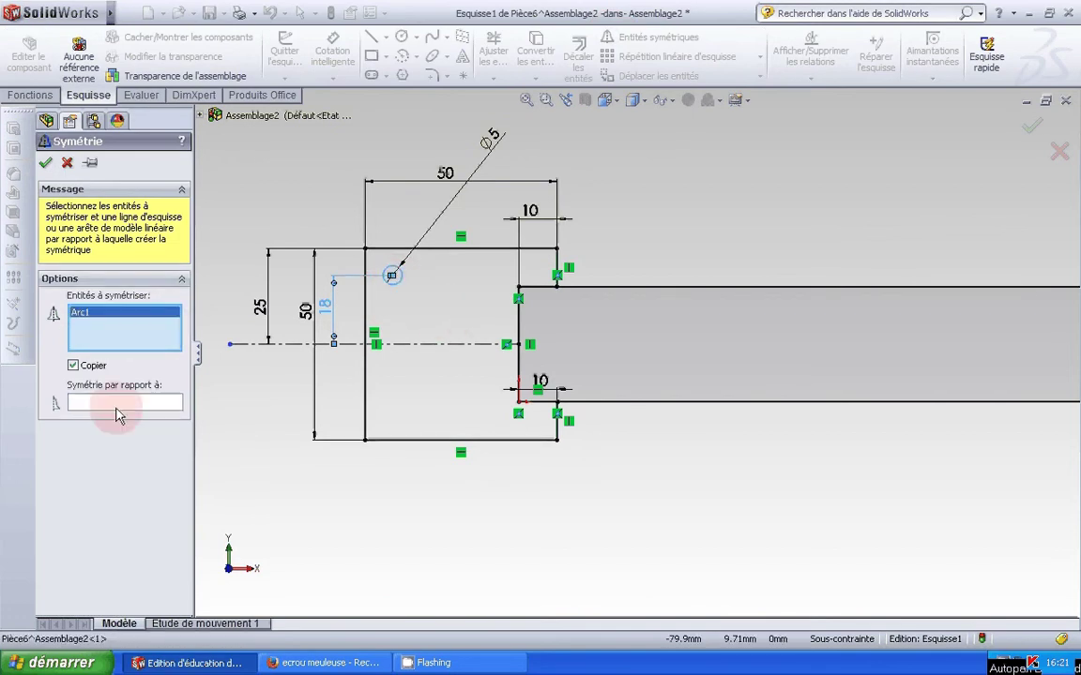
click(433, 345)
right_click(397, 429)
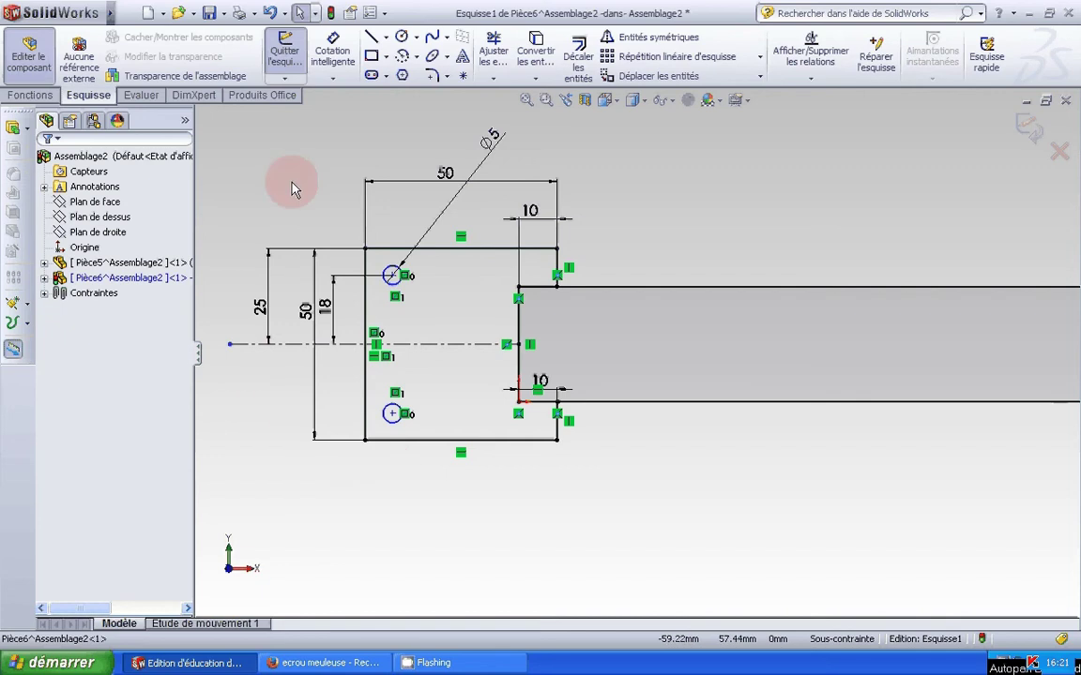
Dimension the upper circle's centre 10 mm from the profile's outer vertical edge
click(333, 52)
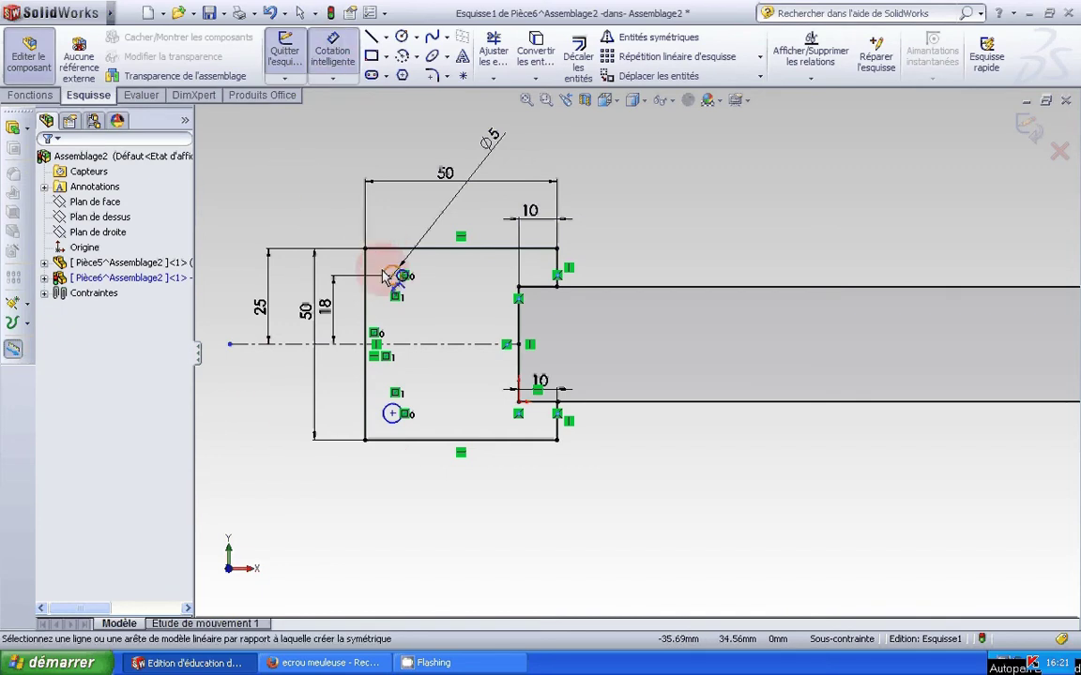
click(385, 277)
click(366, 273)
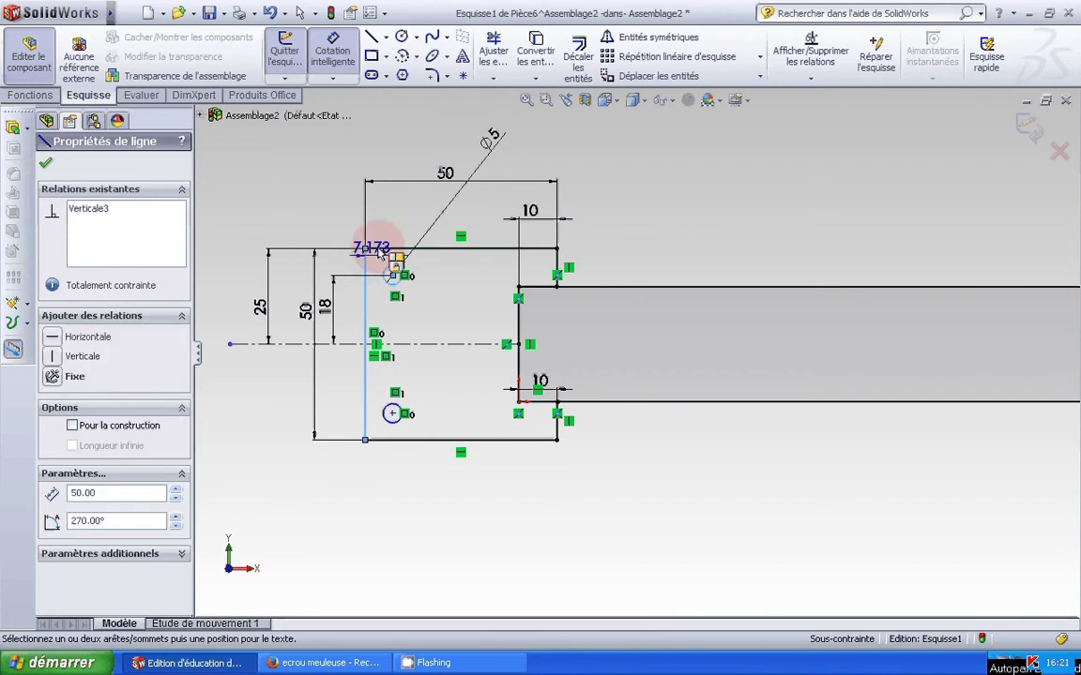
click(393, 219)
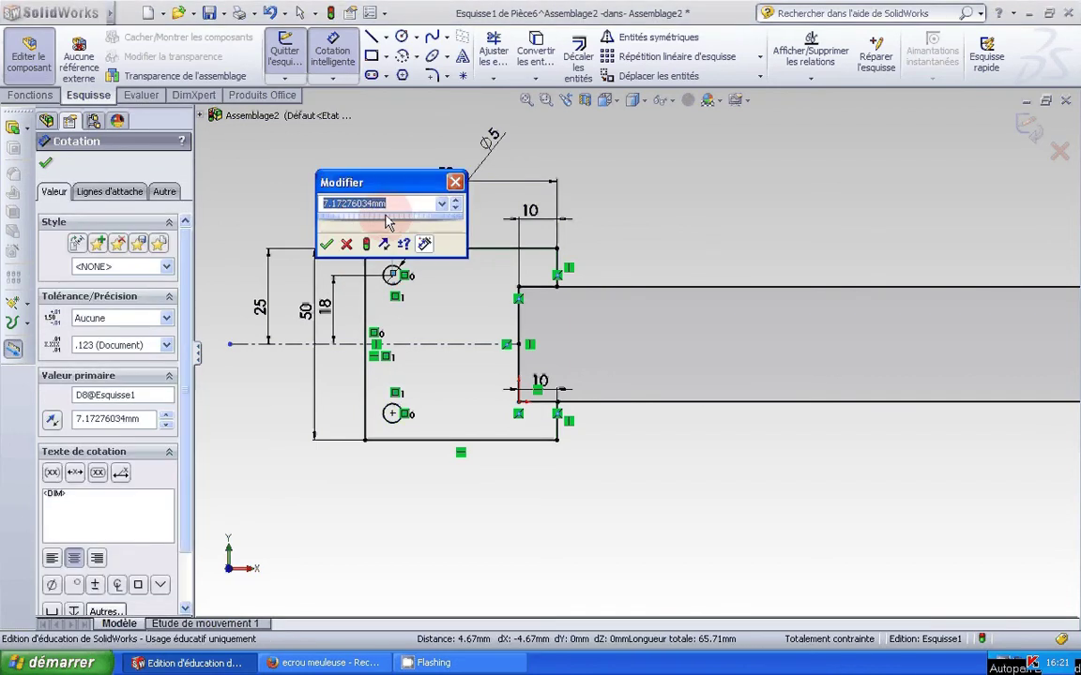
text(10)
key(Return)
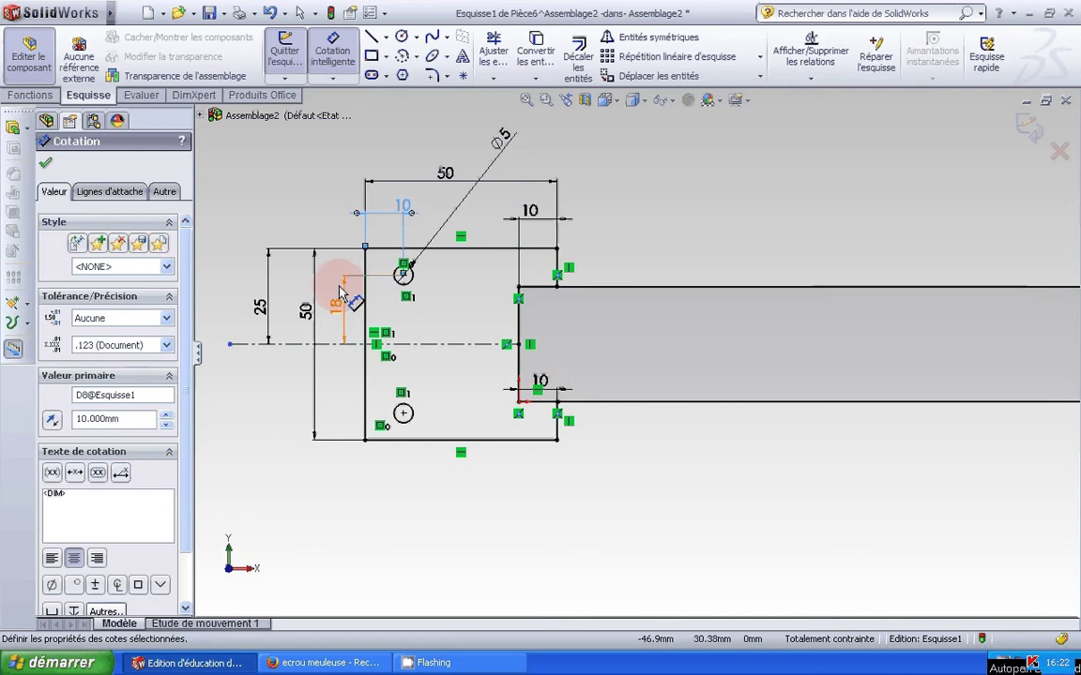
Extrude the head profile 8 mm blind in the reversed direction, then finish editing the part and return to the assembly
click(39, 96)
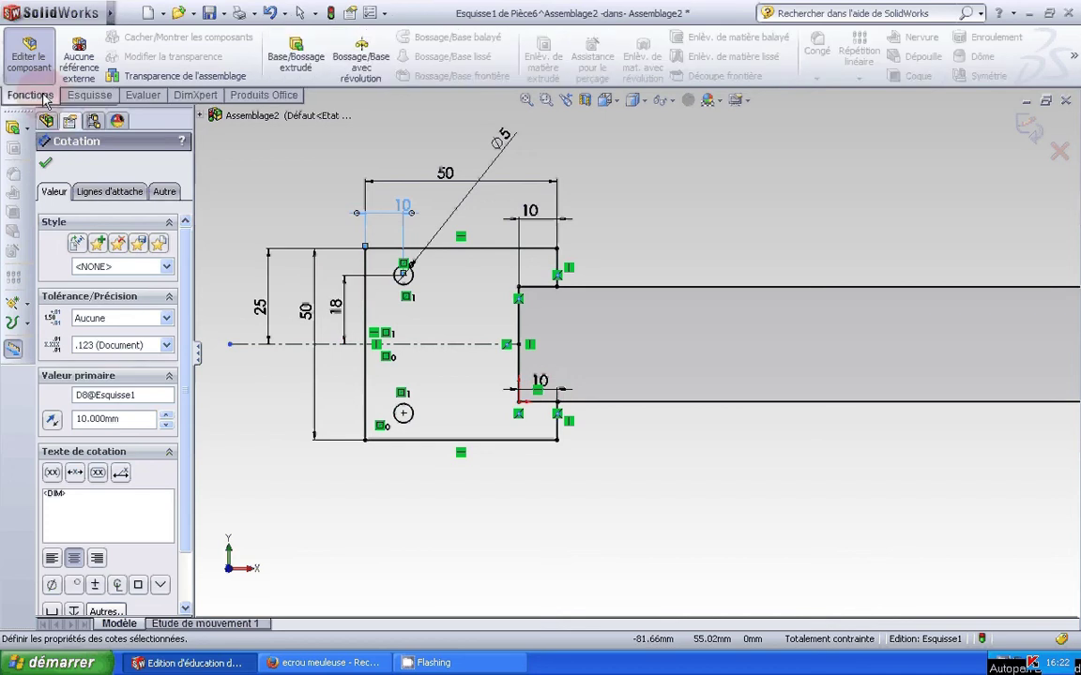
click(291, 52)
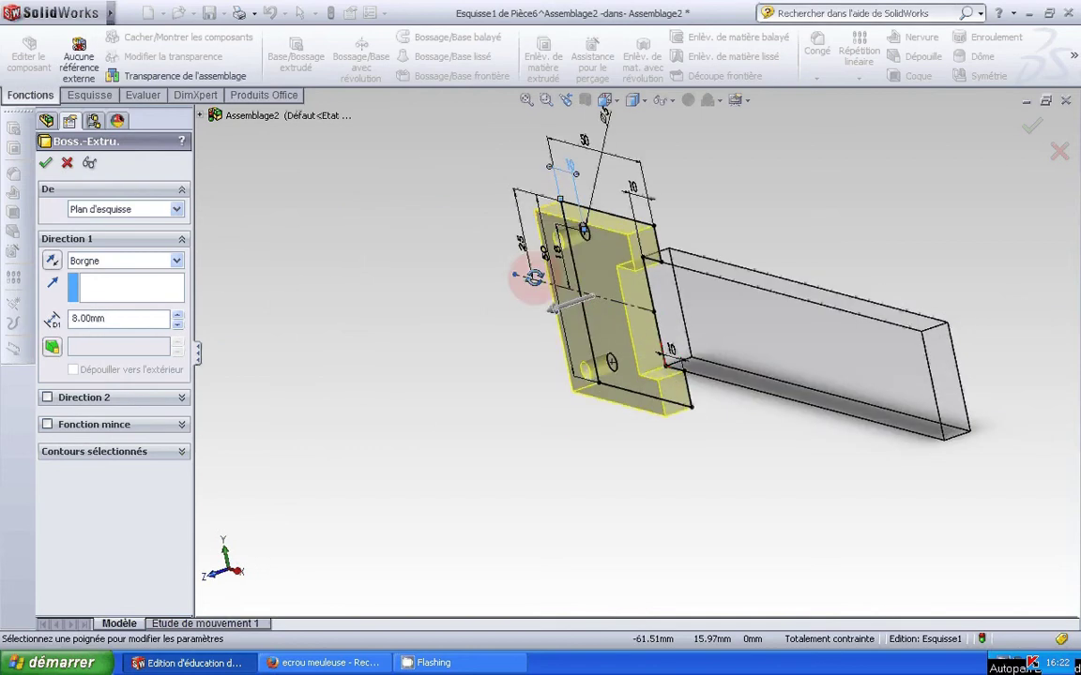
click(54, 262)
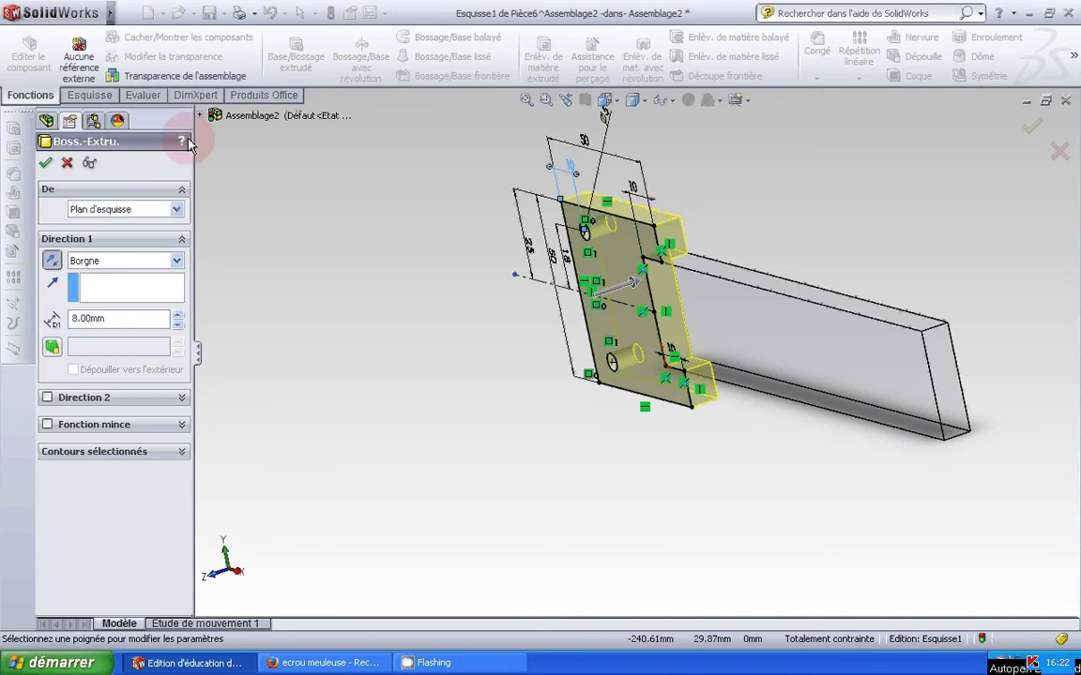
click(45, 162)
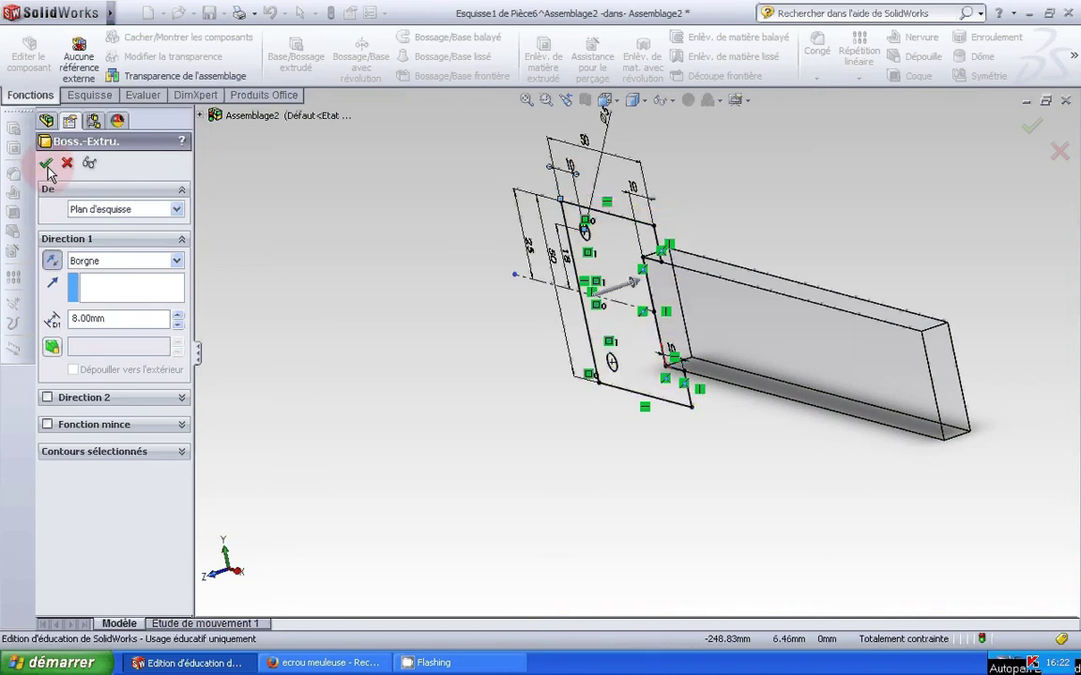
middle_drag(419, 422, 477, 418)
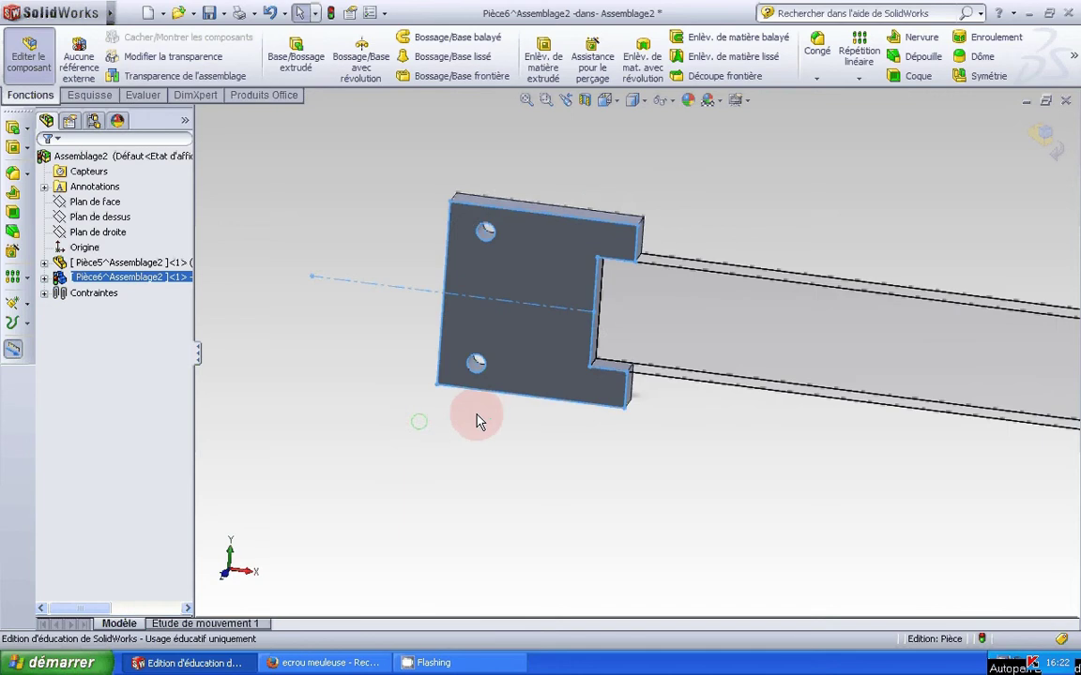
click(29, 62)
middle_drag(381, 405, 633, 393)
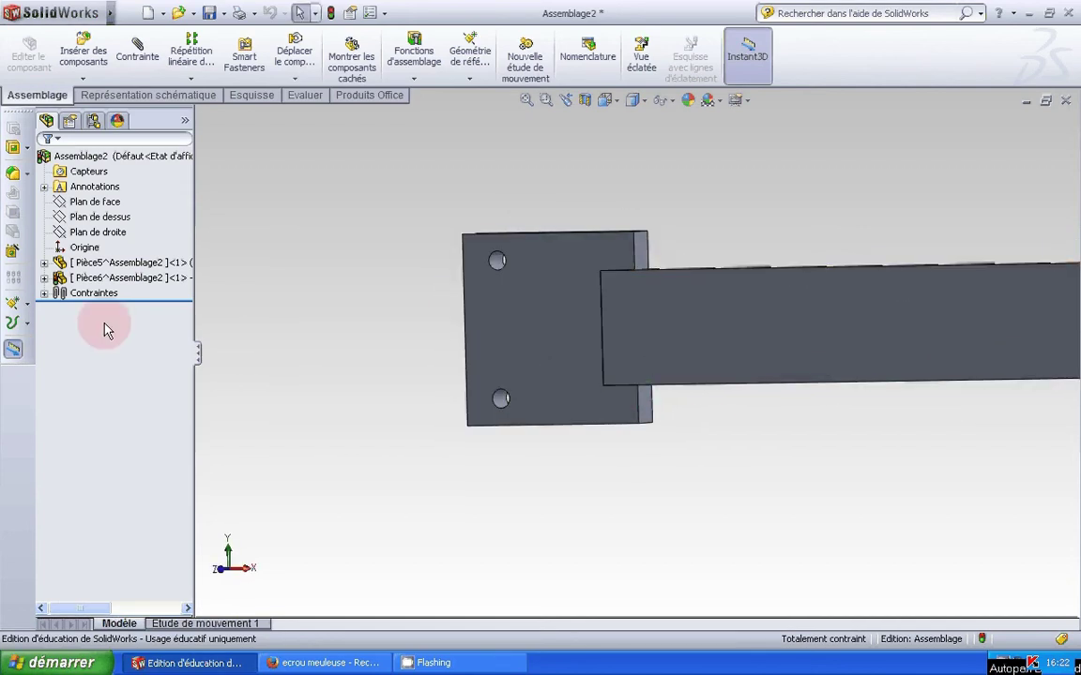
Expand the assembly's mates to examine the in-place mates of the two parts
click(43, 293)
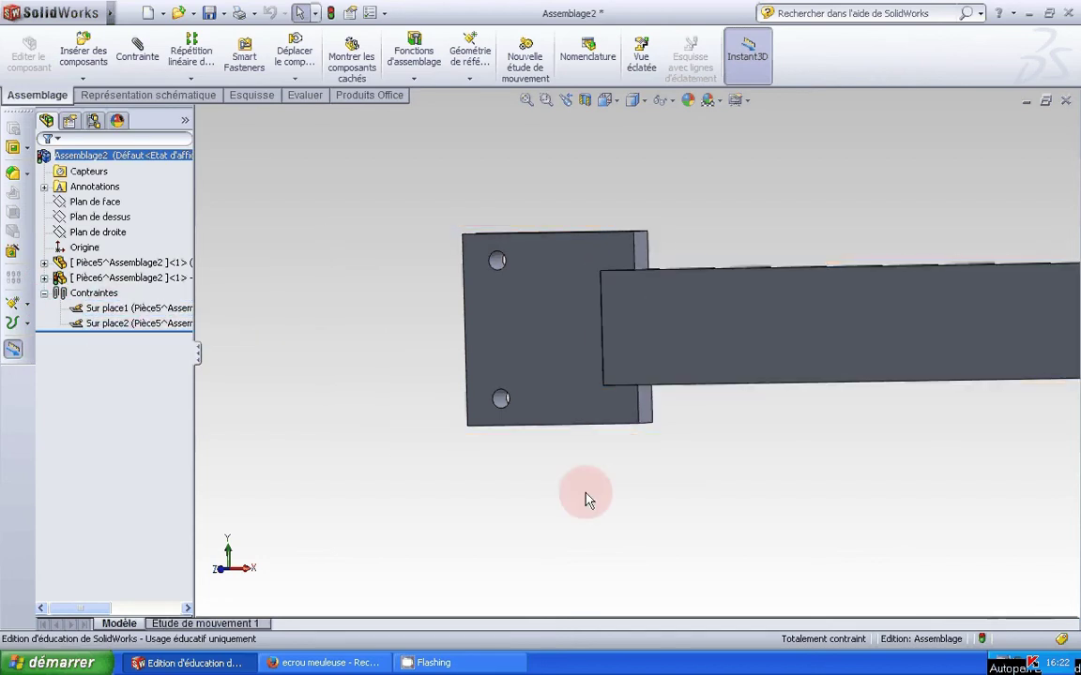
mouse_move(643, 511)
middle_down()
mouse_move(688, 525)
mouse_move(639, 511)
middle_up()
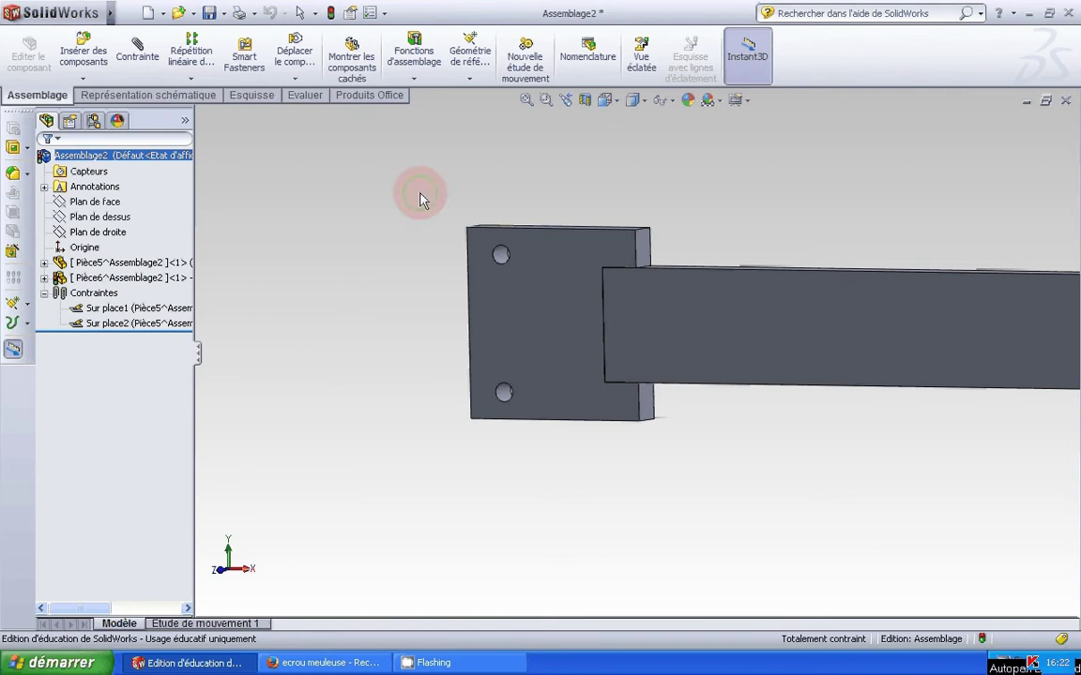
middle_drag(422, 198, 443, 205)
Insert a new part into the assembly on the head's broad front face and view its sketch plane straight on
click(542, 306)
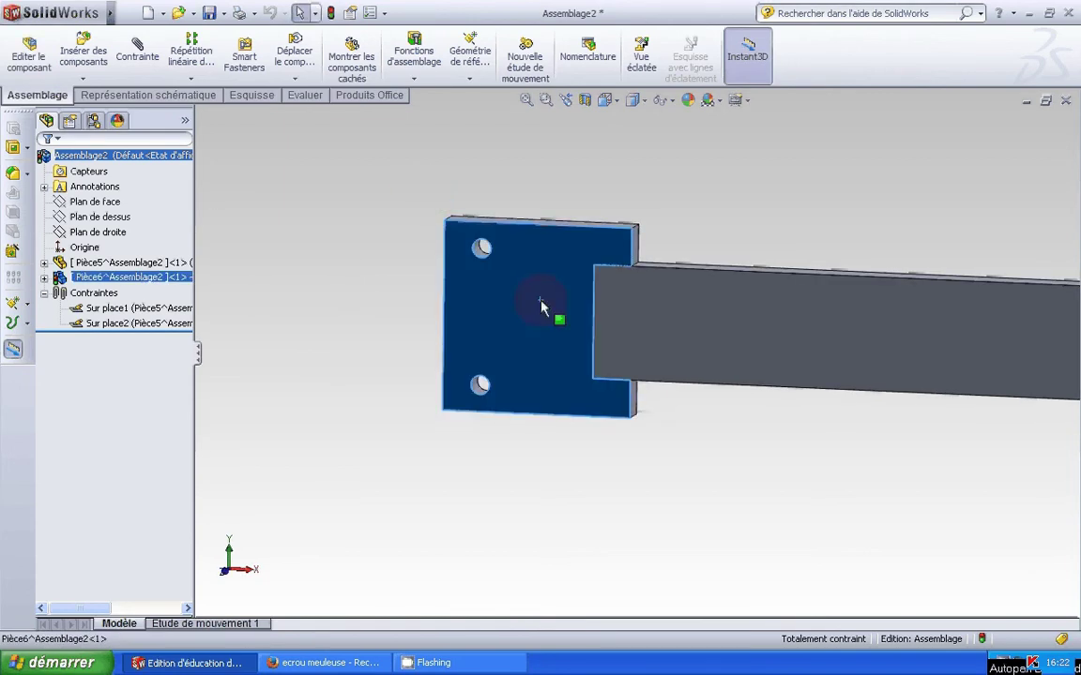
click(83, 78)
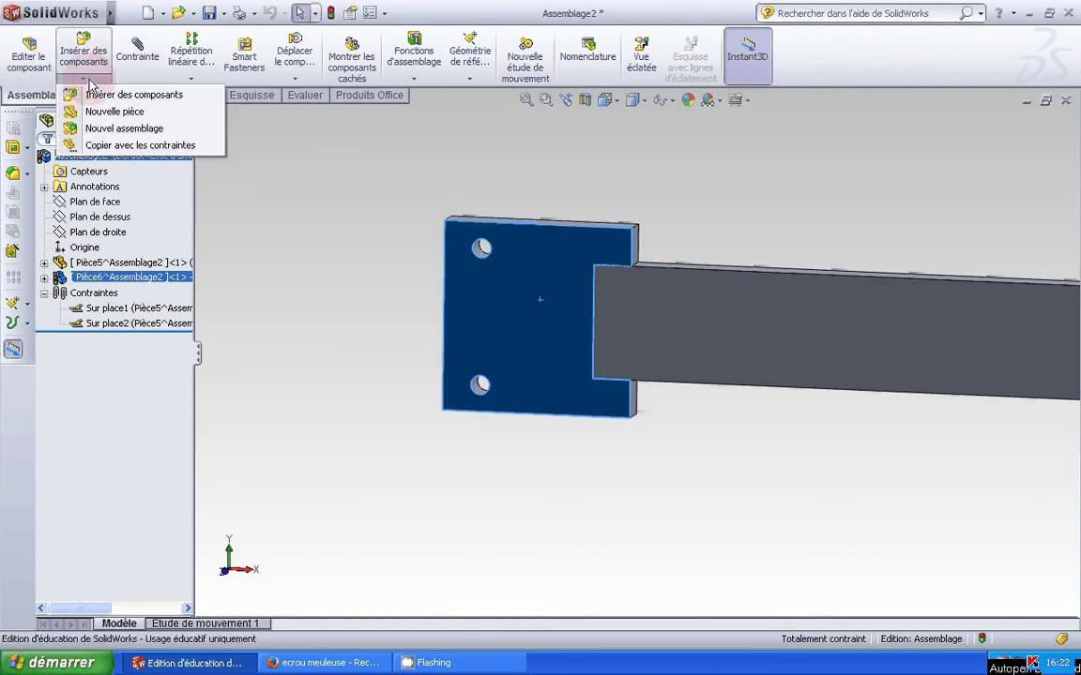
click(112, 111)
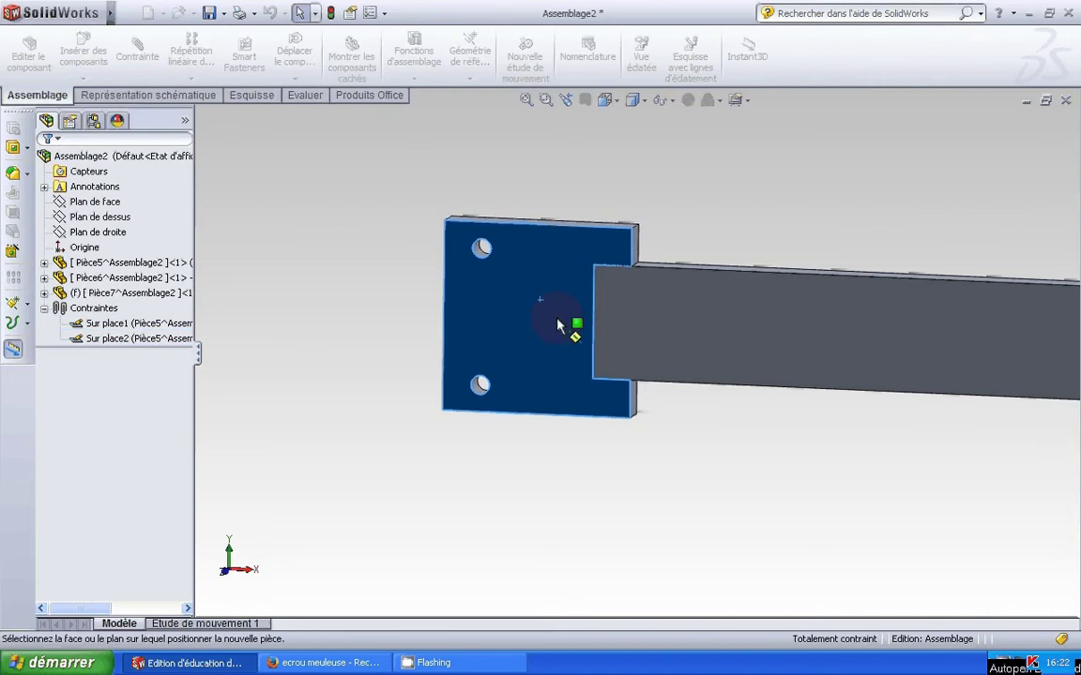
click(521, 302)
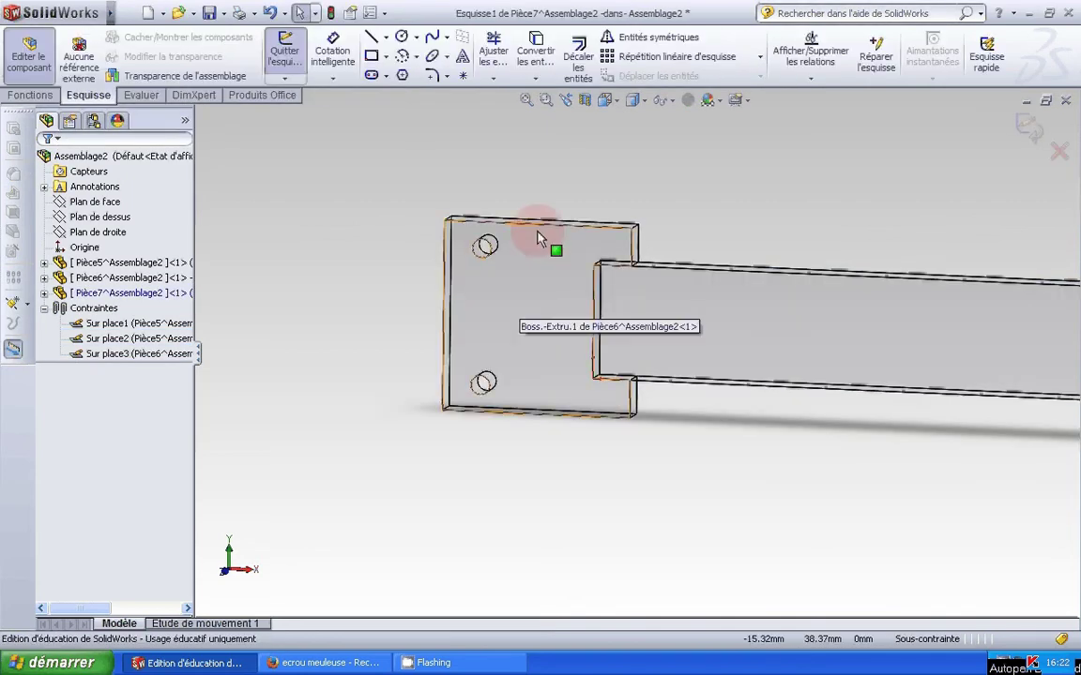
click(623, 111)
click(697, 170)
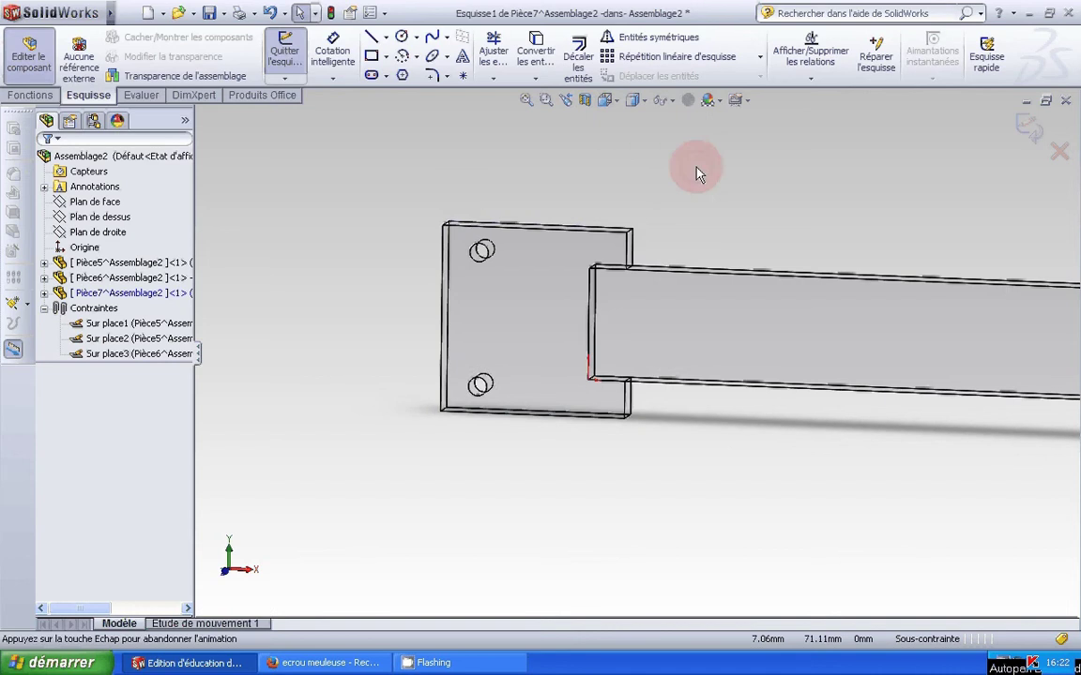
Sketch a circle of 2.5 mm radius centred on the head's upper hole, matching the hole's edge
scroll(473, 321, down, 5)
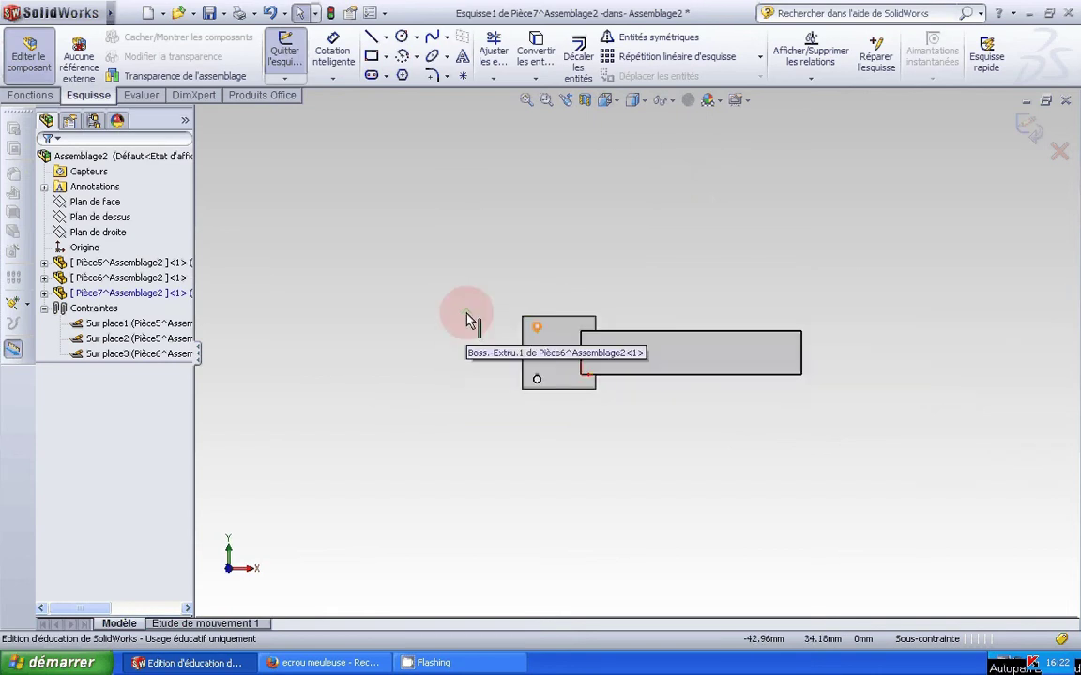
scroll(540, 324, down, 2)
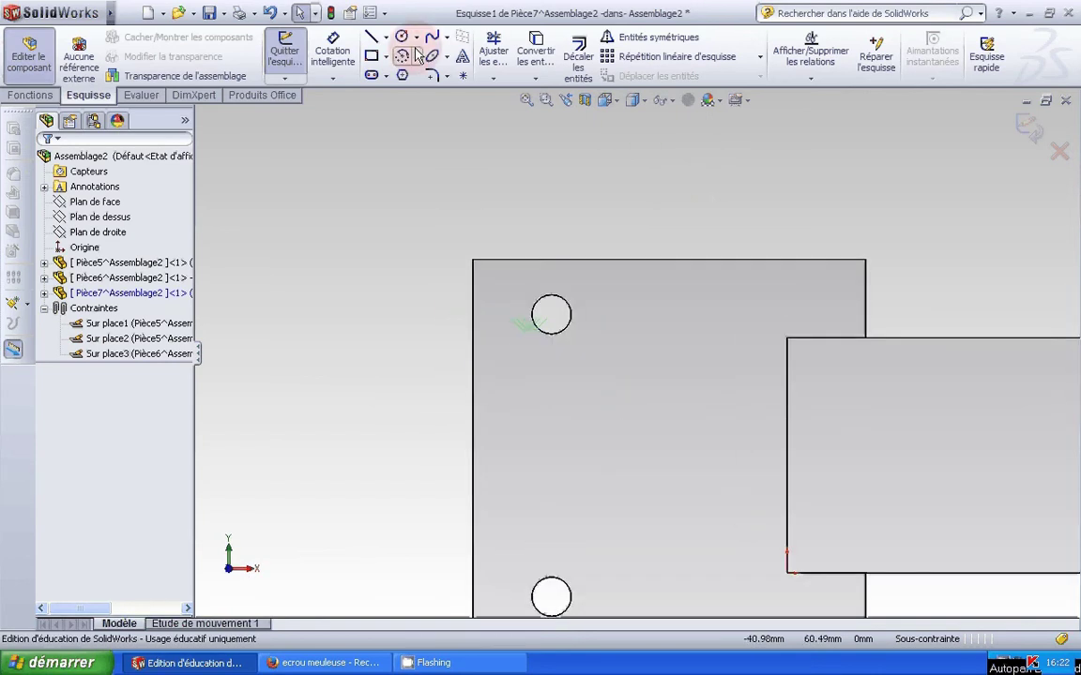
click(401, 37)
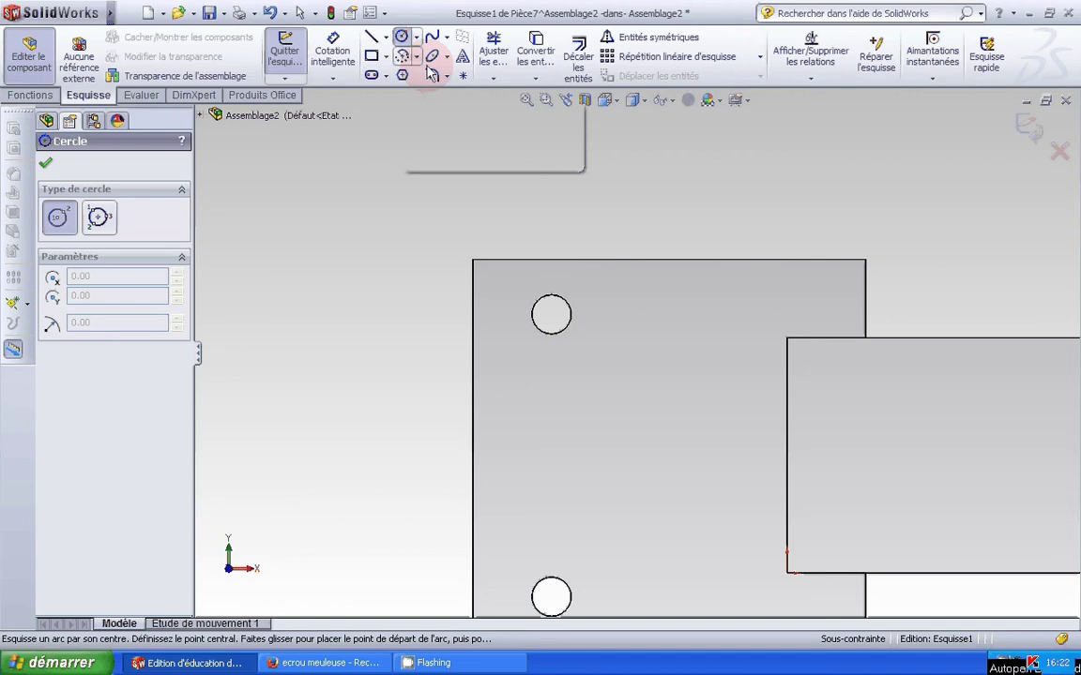
click(552, 314)
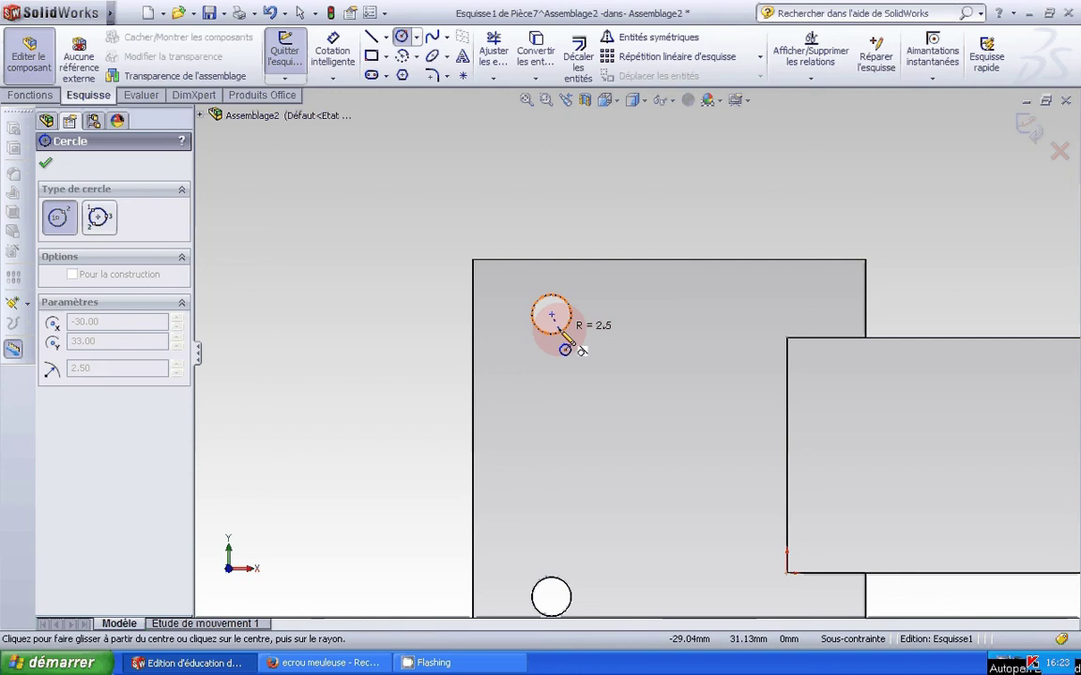
click(561, 334)
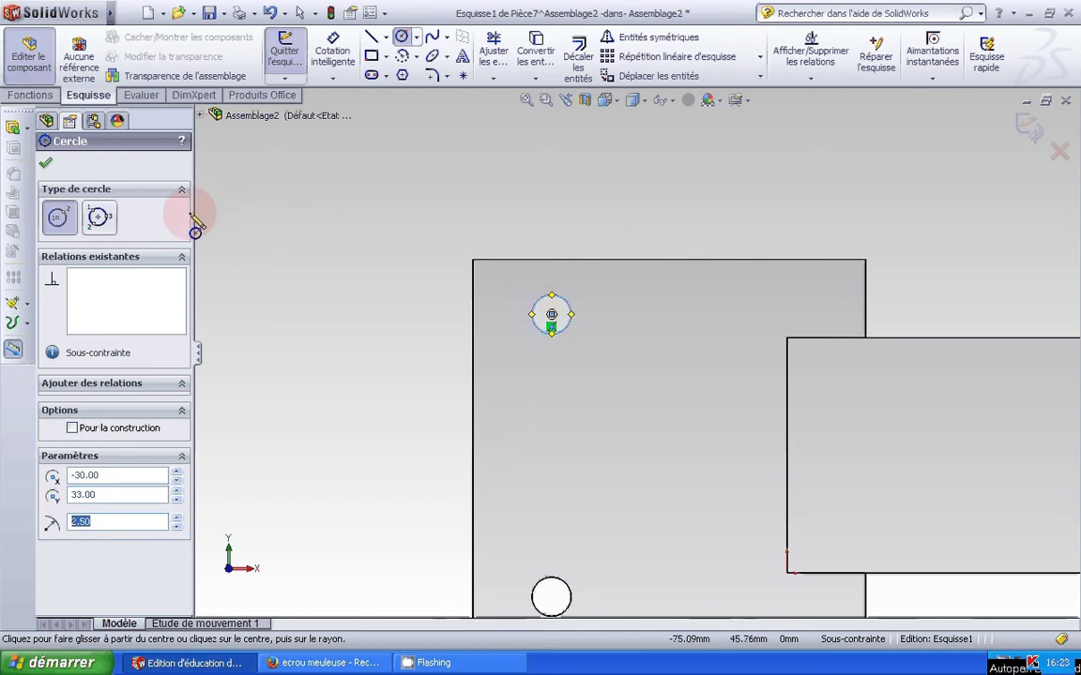
click(46, 166)
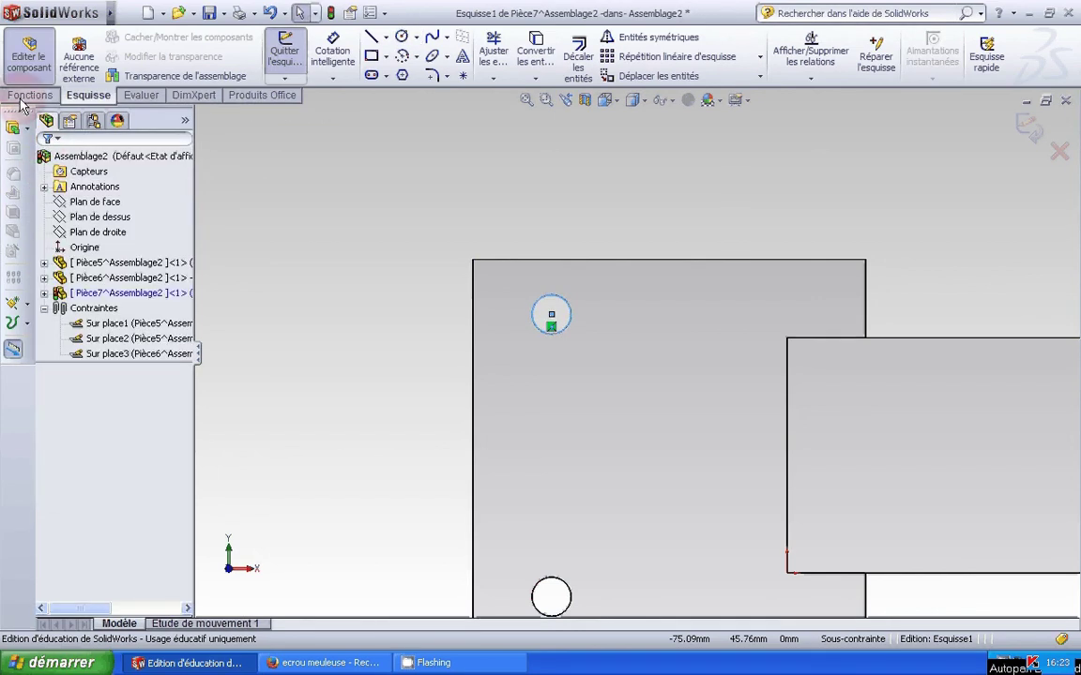
Extrude the circle at the head's upper hole 15 mm blind in the reversed direction, through the head
click(30, 94)
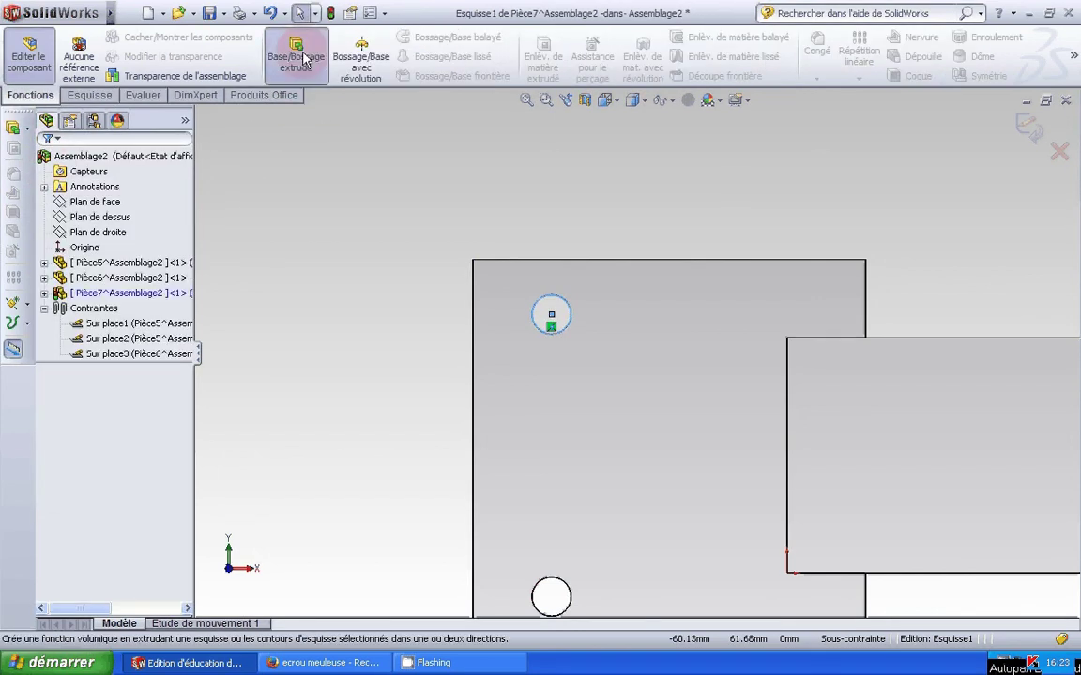
click(302, 60)
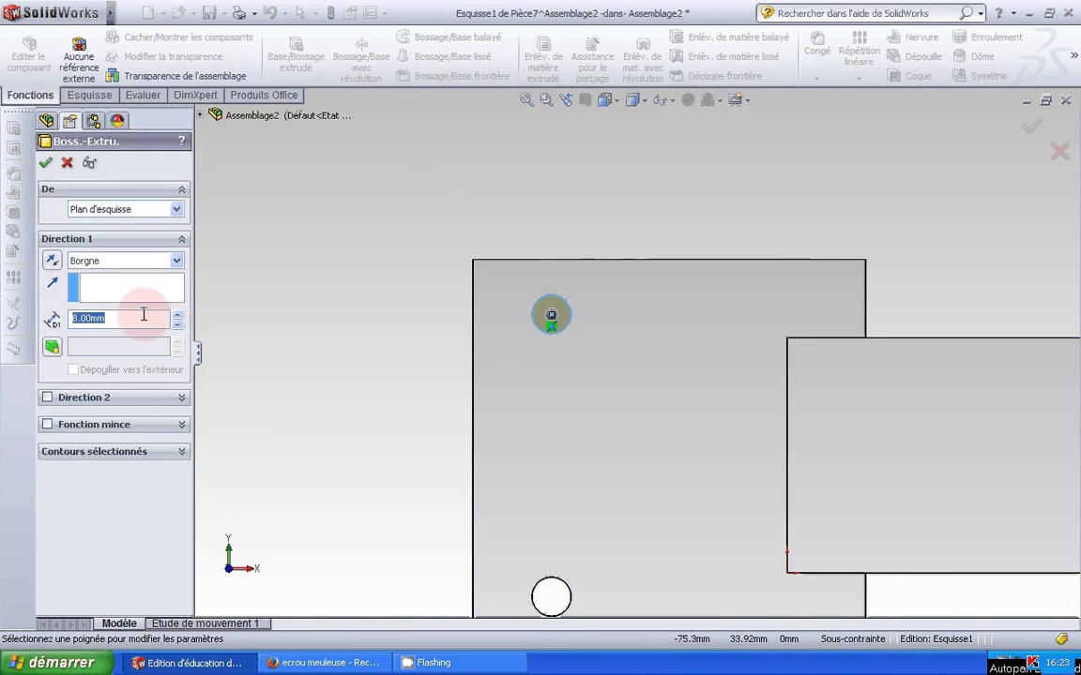
text(15)
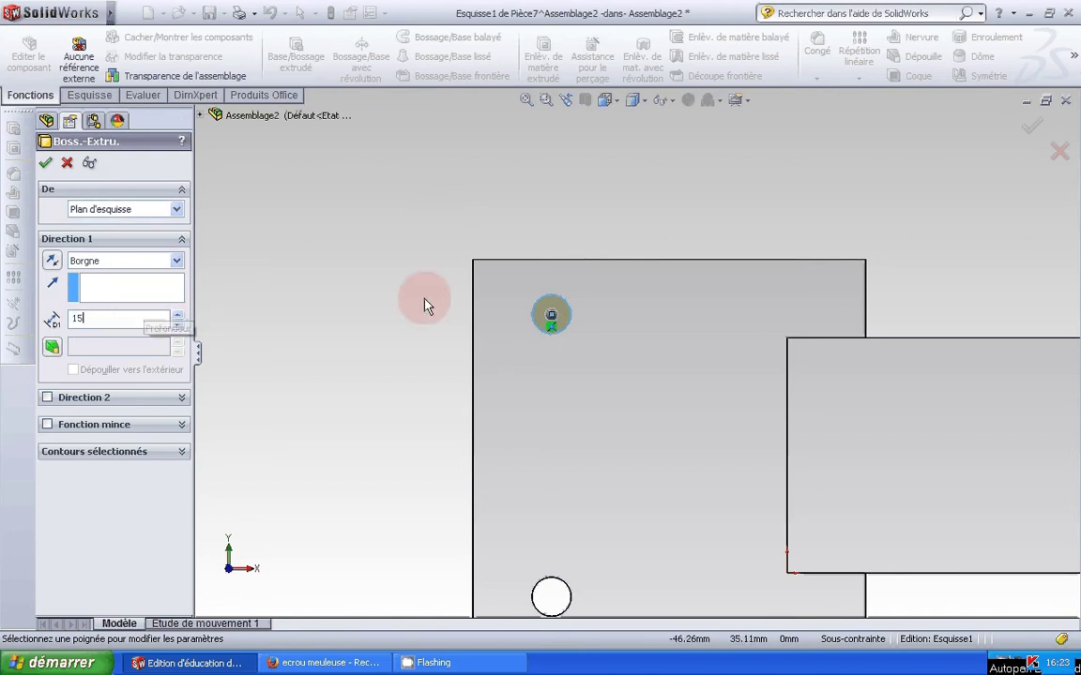
middle_drag(394, 282, 380, 315)
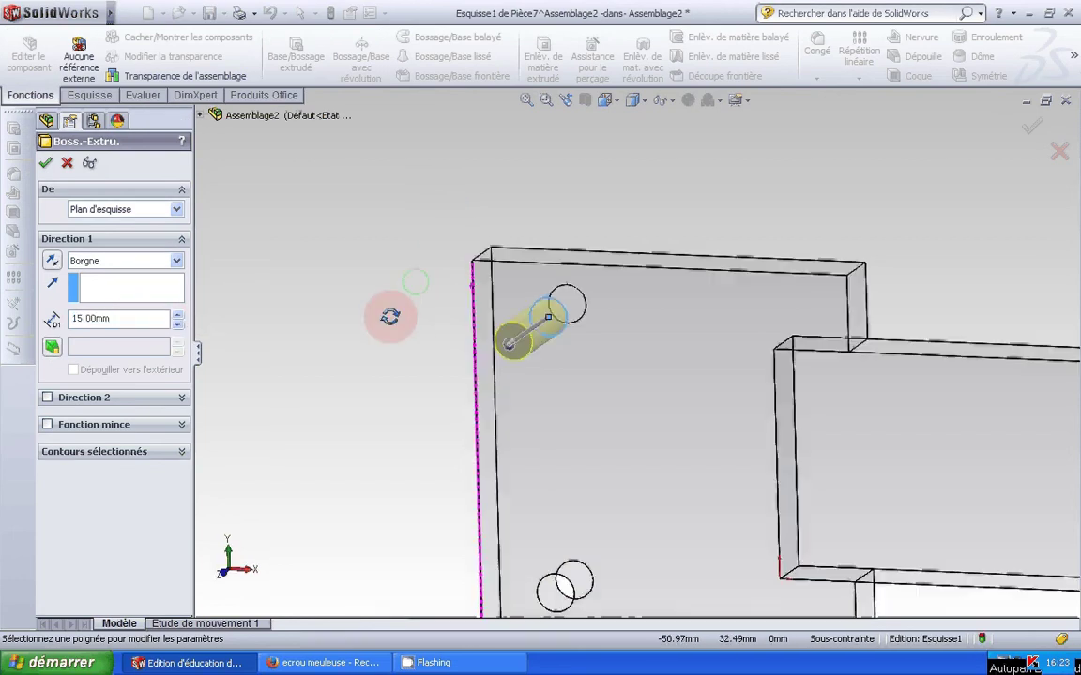
click(51, 260)
click(392, 264)
middle_drag(392, 265, 493, 314)
click(100, 199)
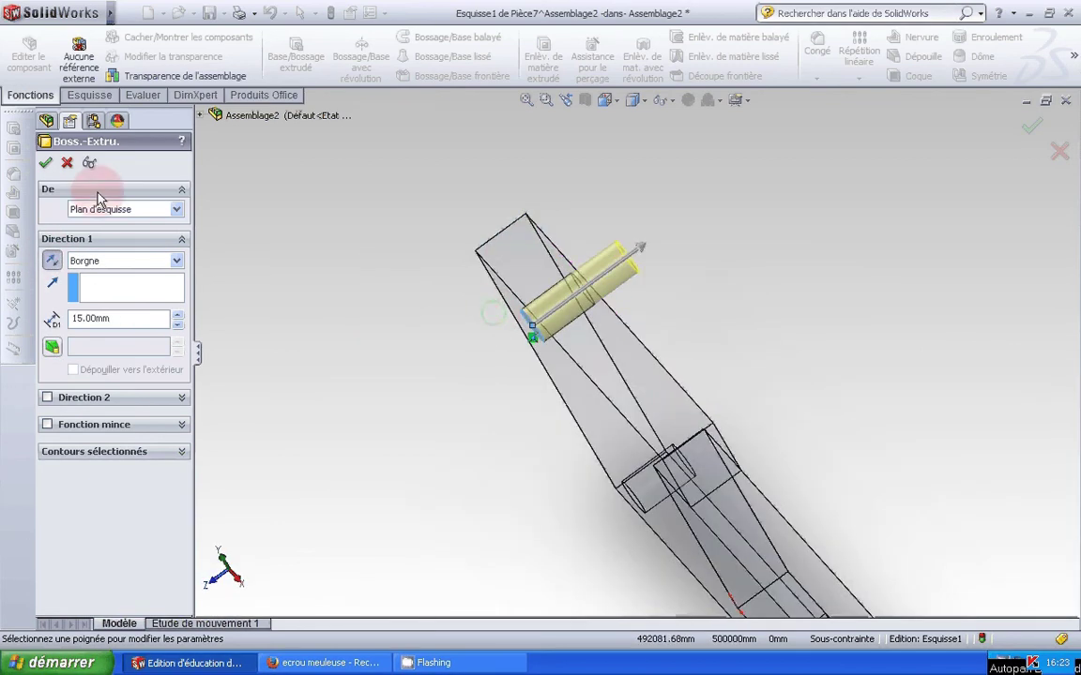
click(45, 163)
Finish editing the upper pin part and return to the assembly
click(346, 402)
middle_drag(346, 401, 333, 342)
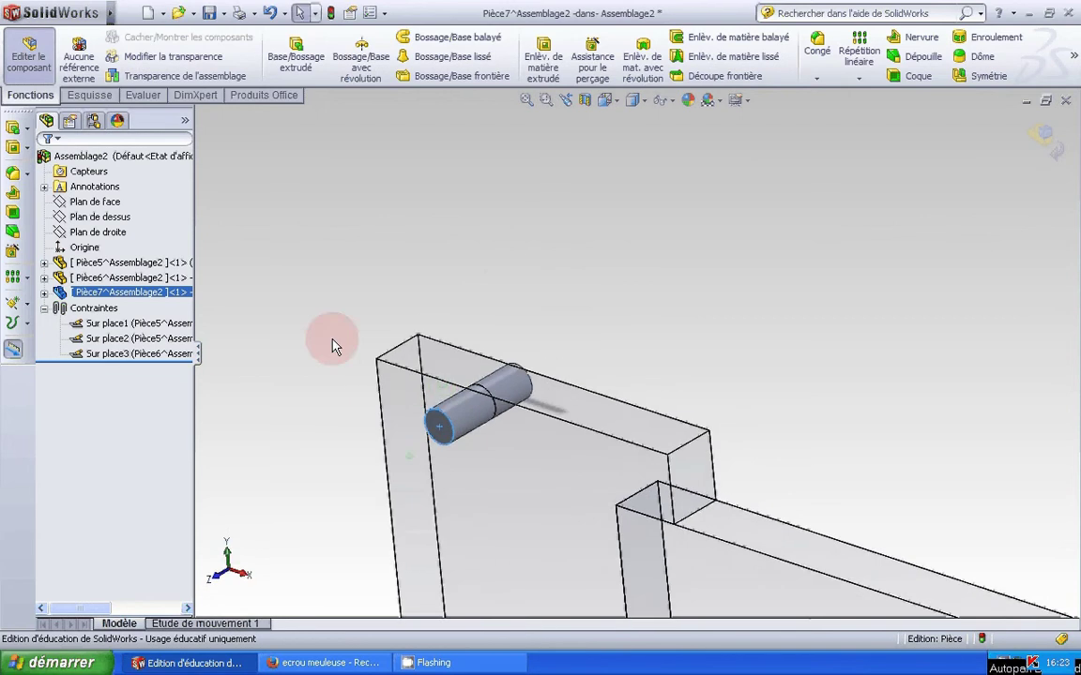
middle_drag(260, 373, 366, 383)
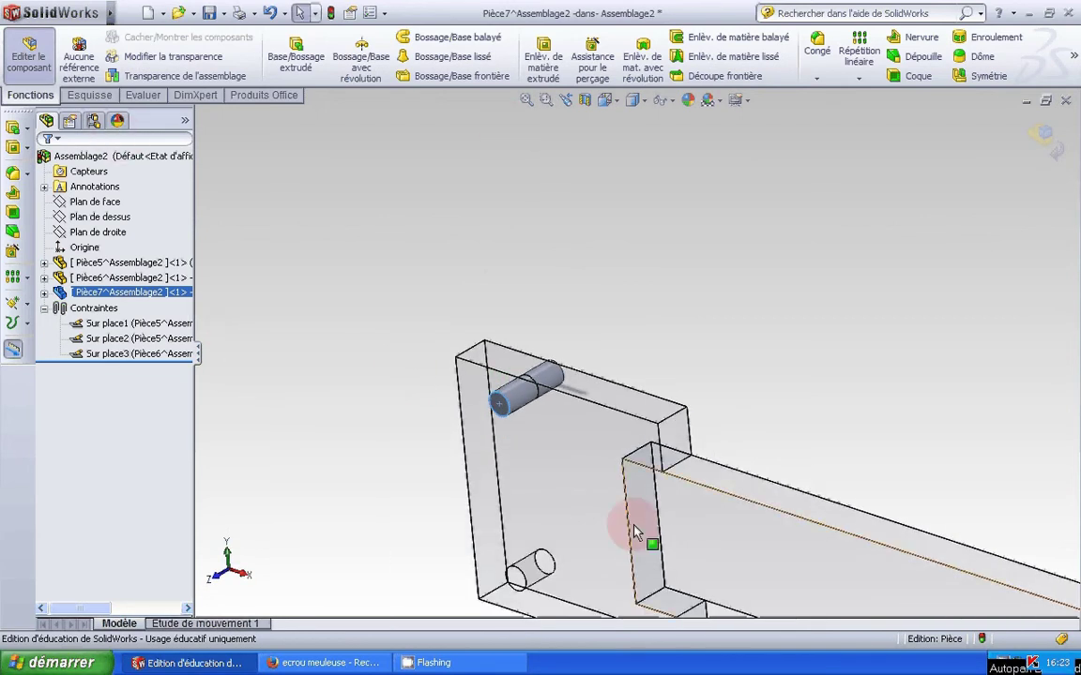
click(29, 57)
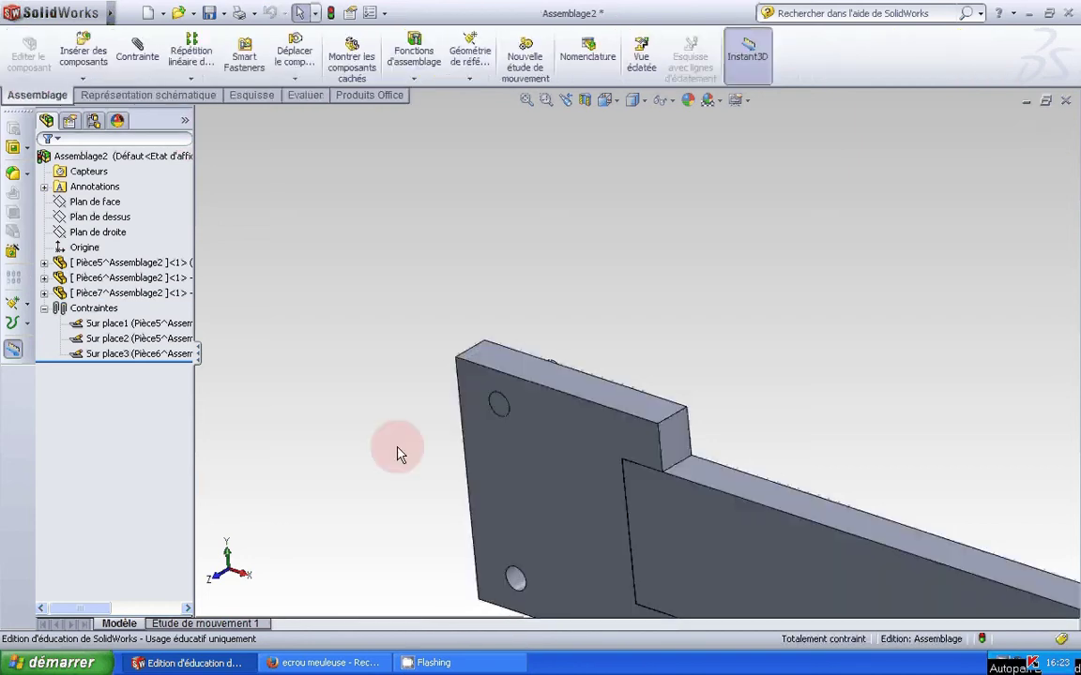
Insert another new part into the assembly on the head's broad front face and view its sketch plane straight on
middle_drag(397, 451, 355, 294)
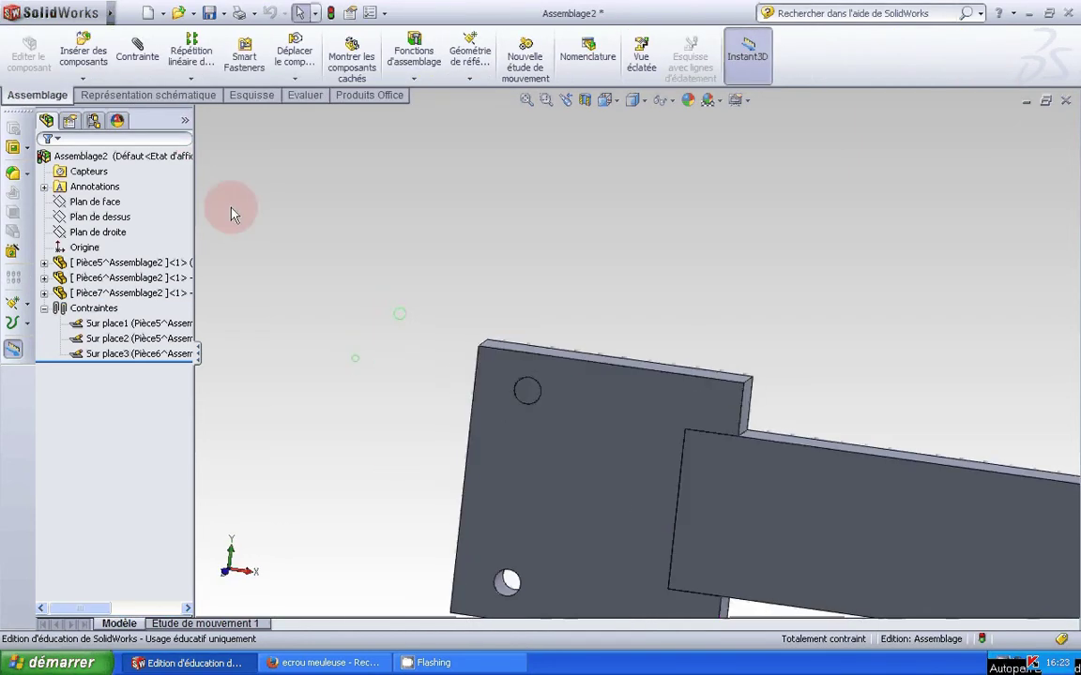
click(83, 75)
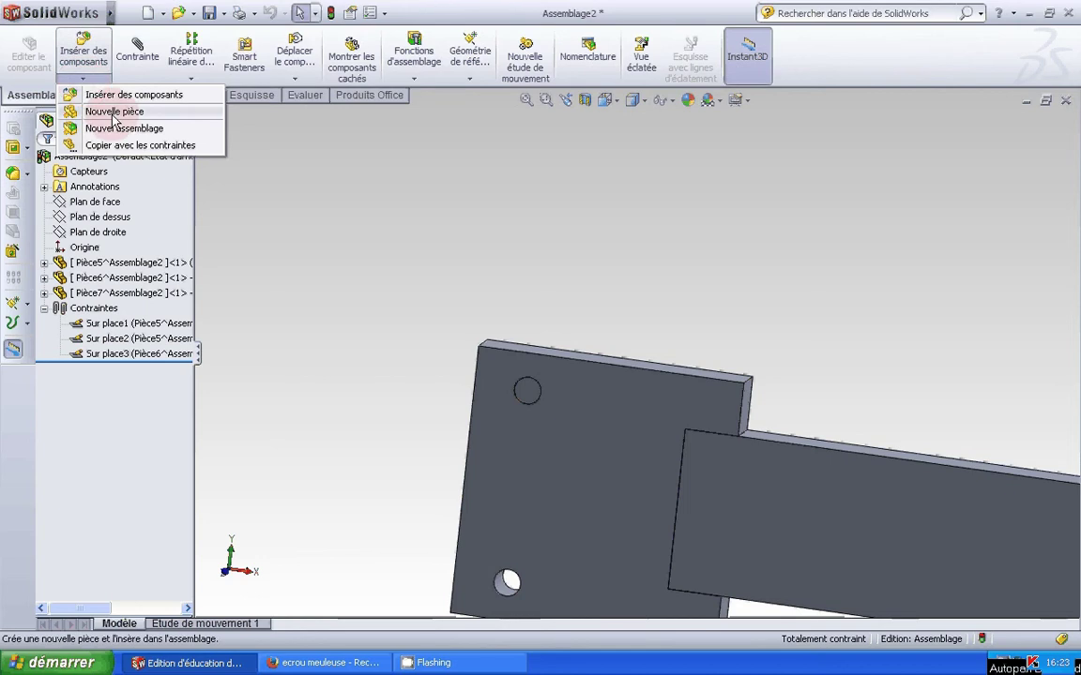
click(111, 111)
click(563, 525)
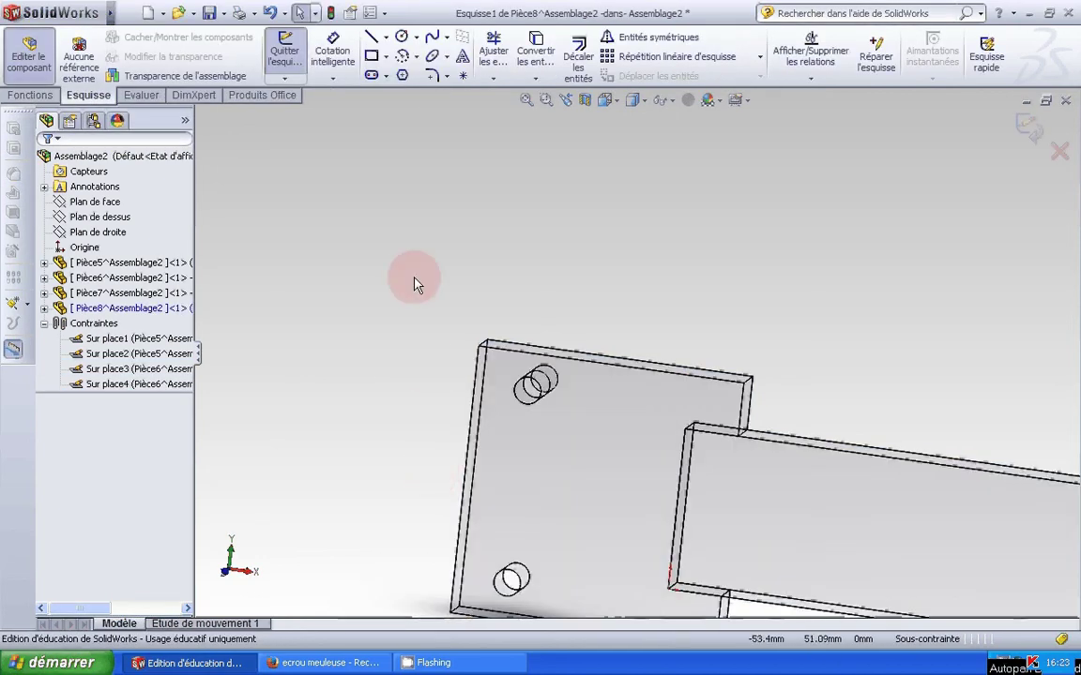
click(612, 98)
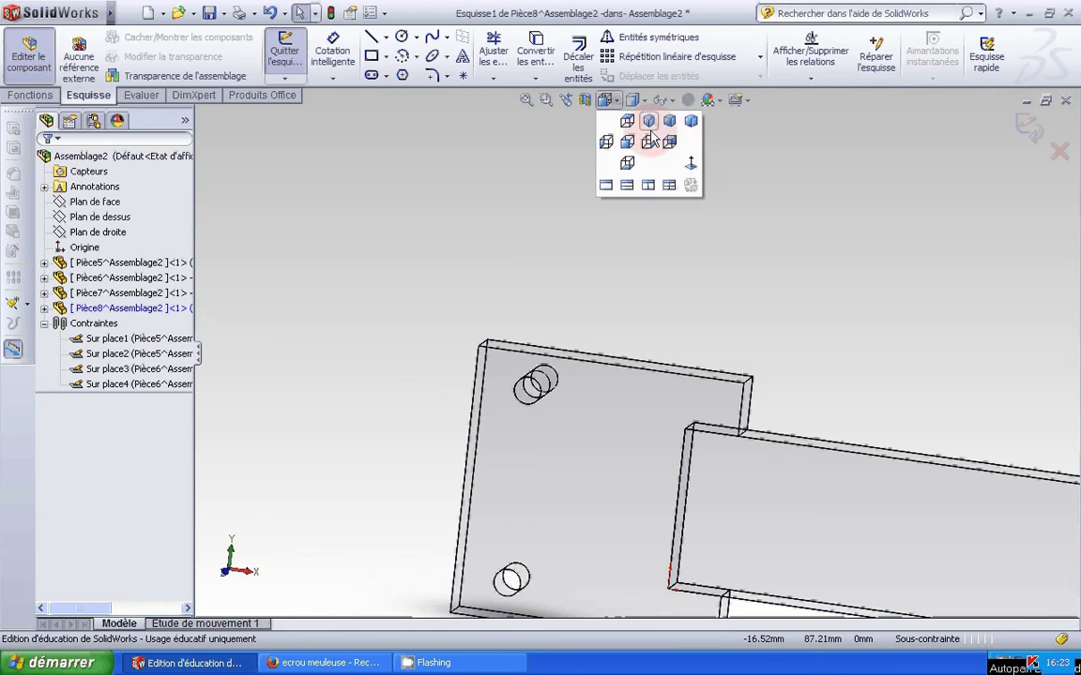
click(691, 167)
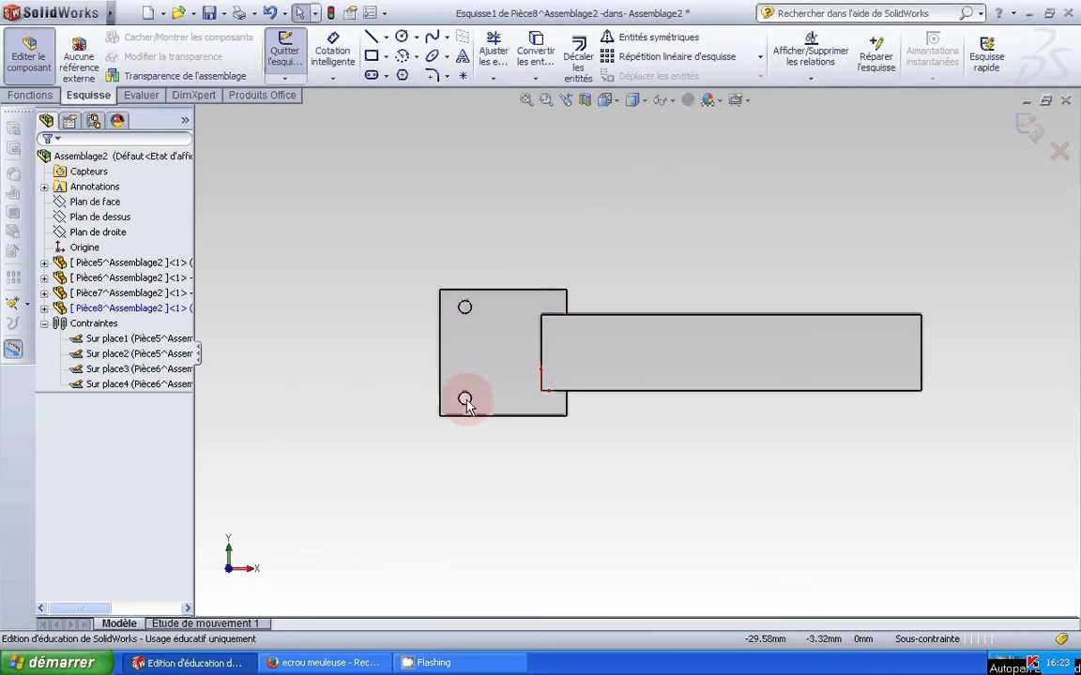
Sketch a circle of 2.5 mm radius centred on the head's lower hole, matching the hole's edge
scroll(466, 402, down, 5)
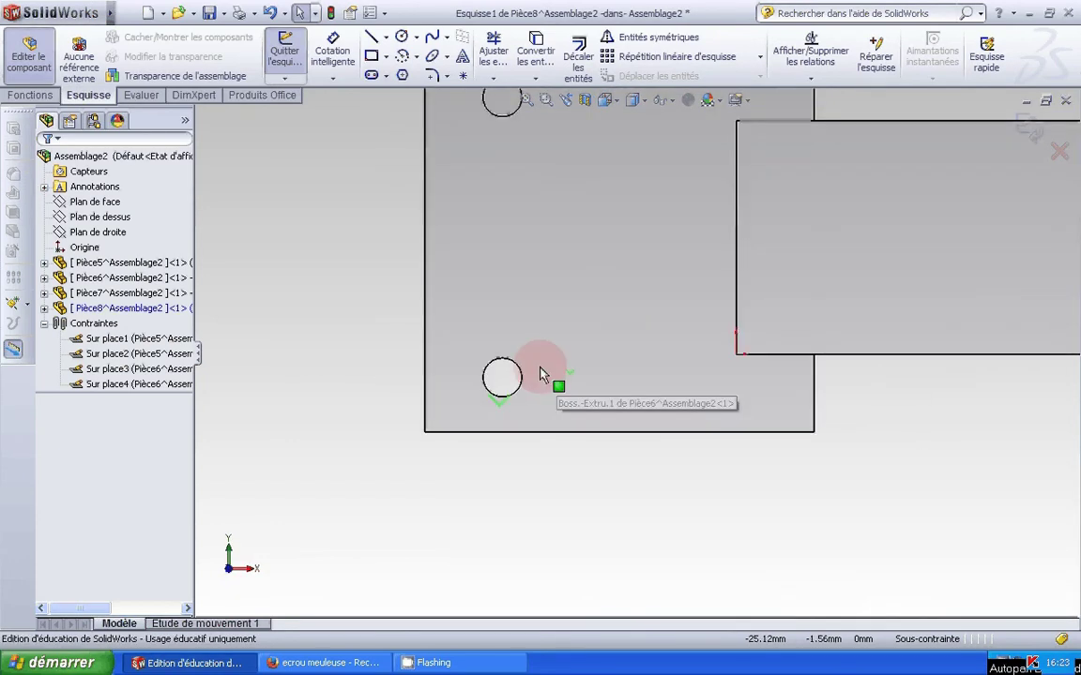
click(402, 35)
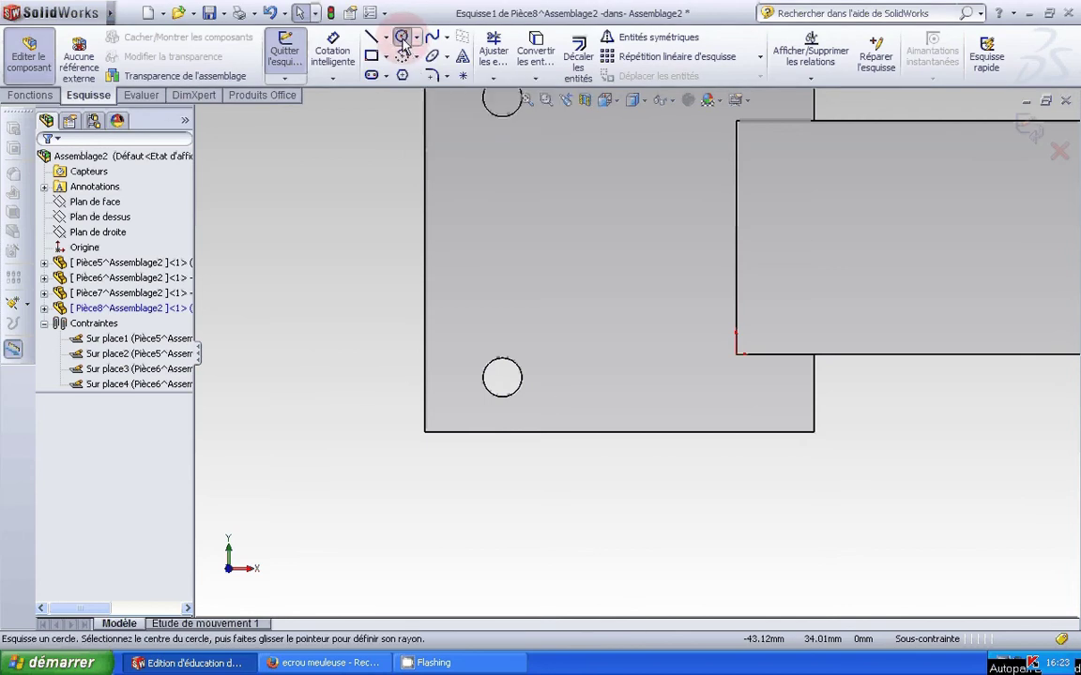
click(501, 378)
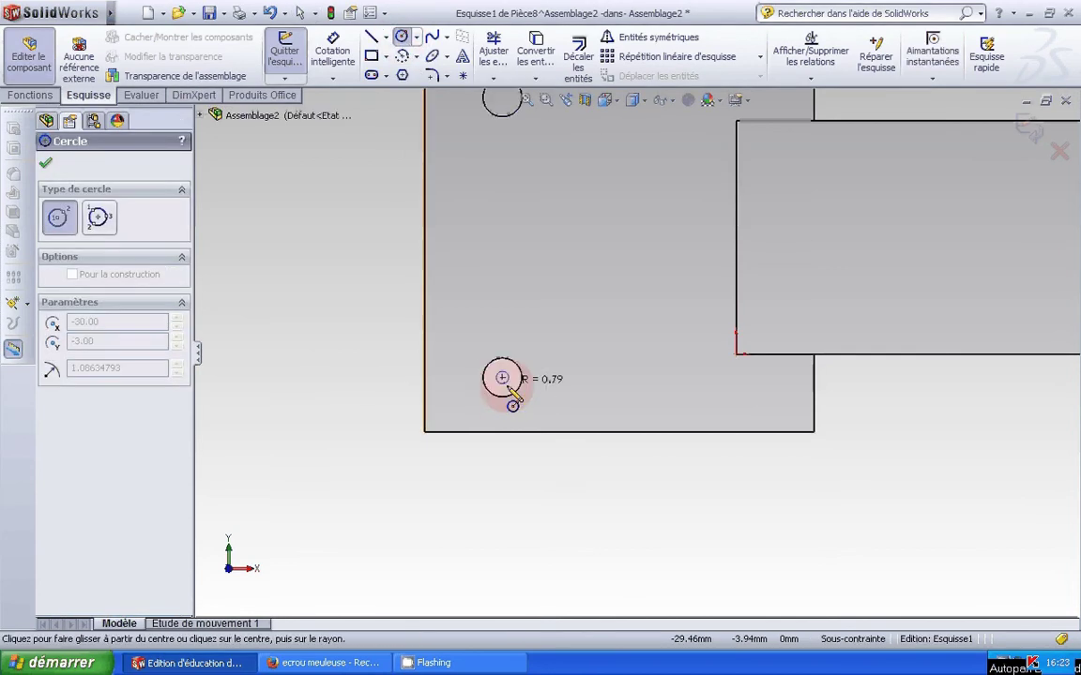
click(514, 394)
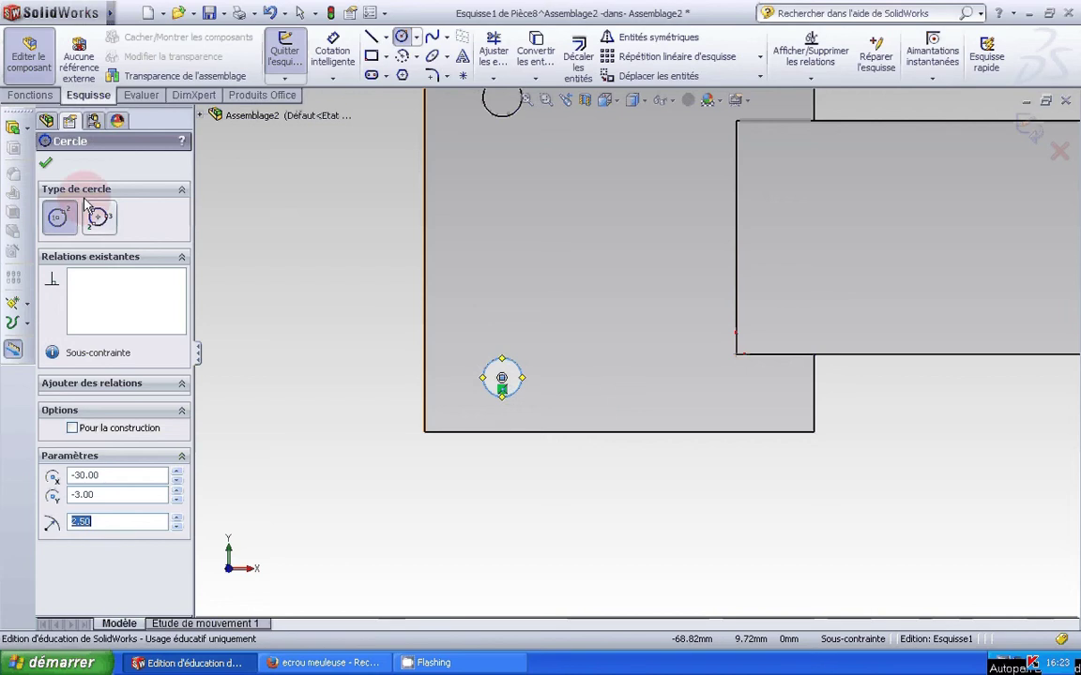
click(42, 164)
Extrude the lower circle 15 mm blind in the reversed direction, then finish editing the part and return to the assembly
click(13, 128)
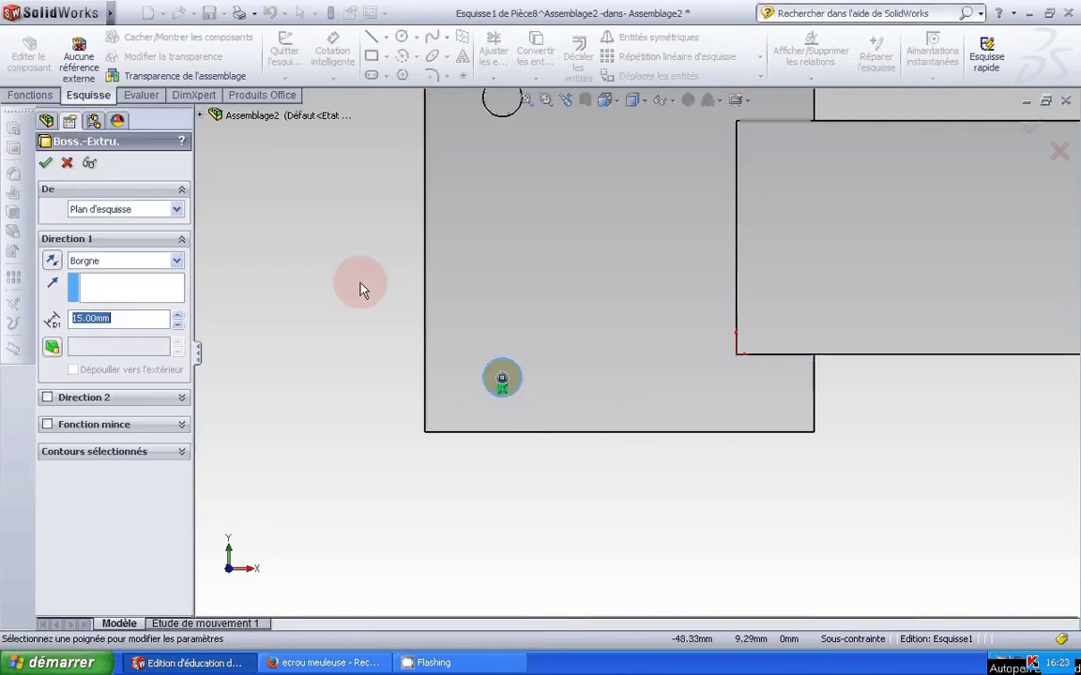
middle_drag(331, 258, 289, 318)
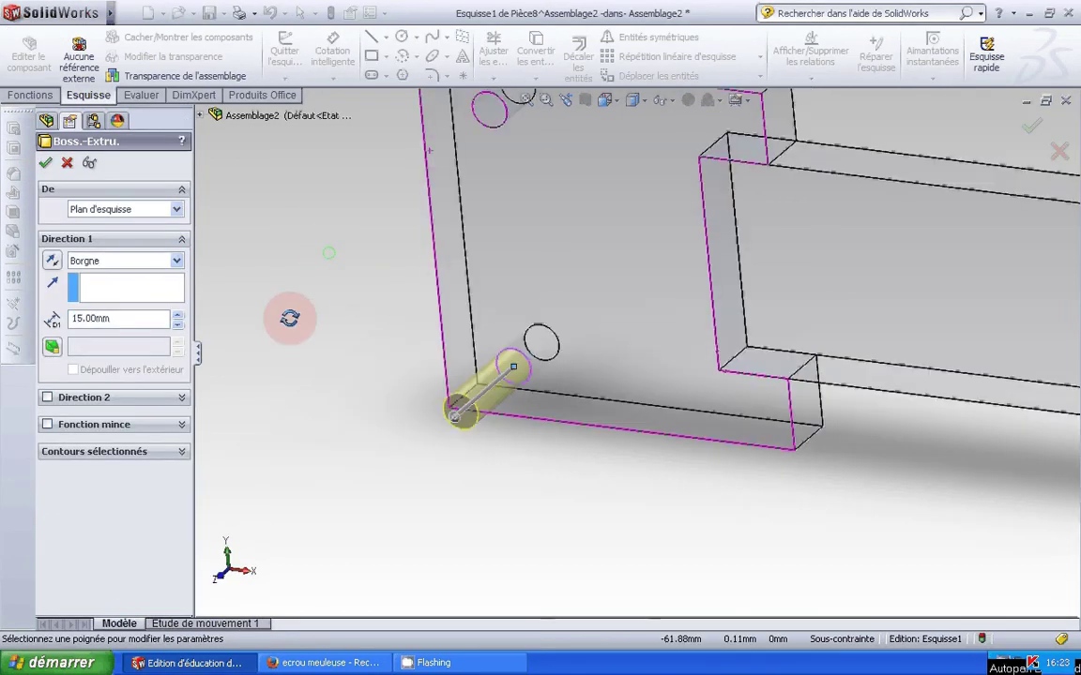
click(52, 260)
click(45, 164)
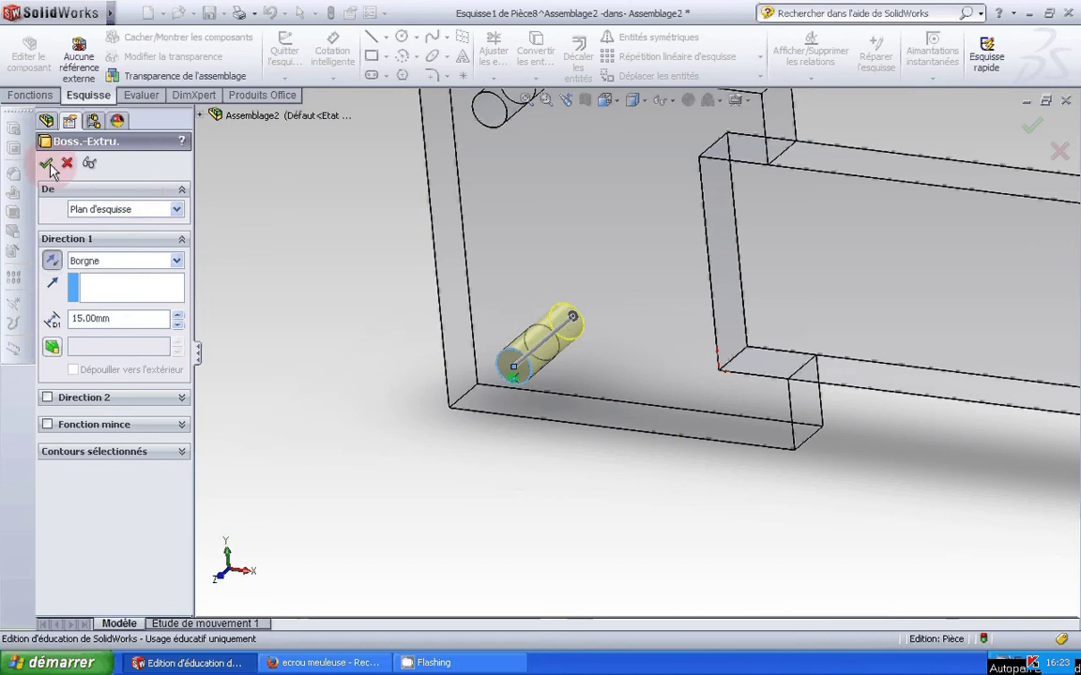
scroll(338, 388, up, 5)
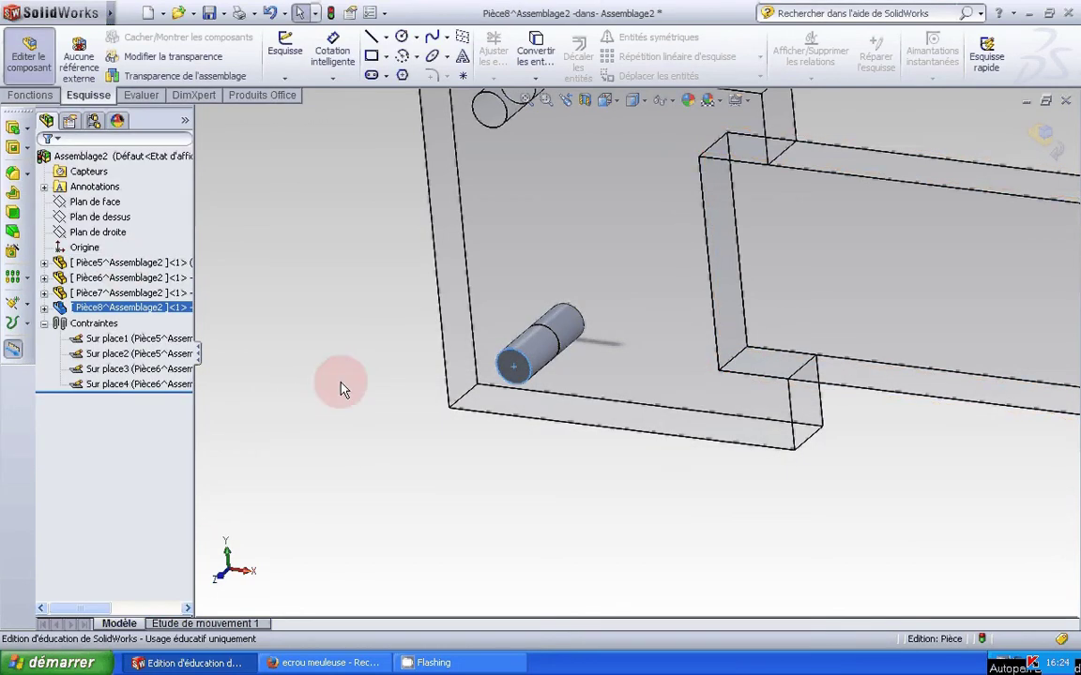
click(29, 57)
Try to add a 4 mm weld bead on both sides along the short upper edge where the bar meets the head
scroll(379, 374, up, 3)
middle_drag(420, 379, 569, 347)
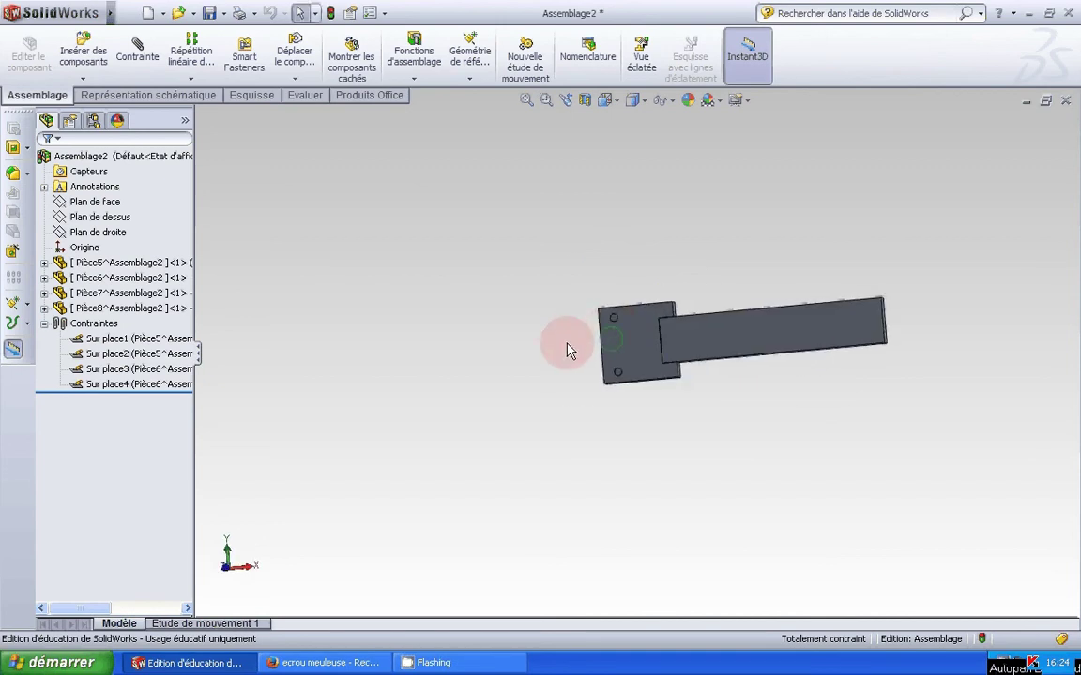
shift+middle_drag(631, 324, 641, 396)
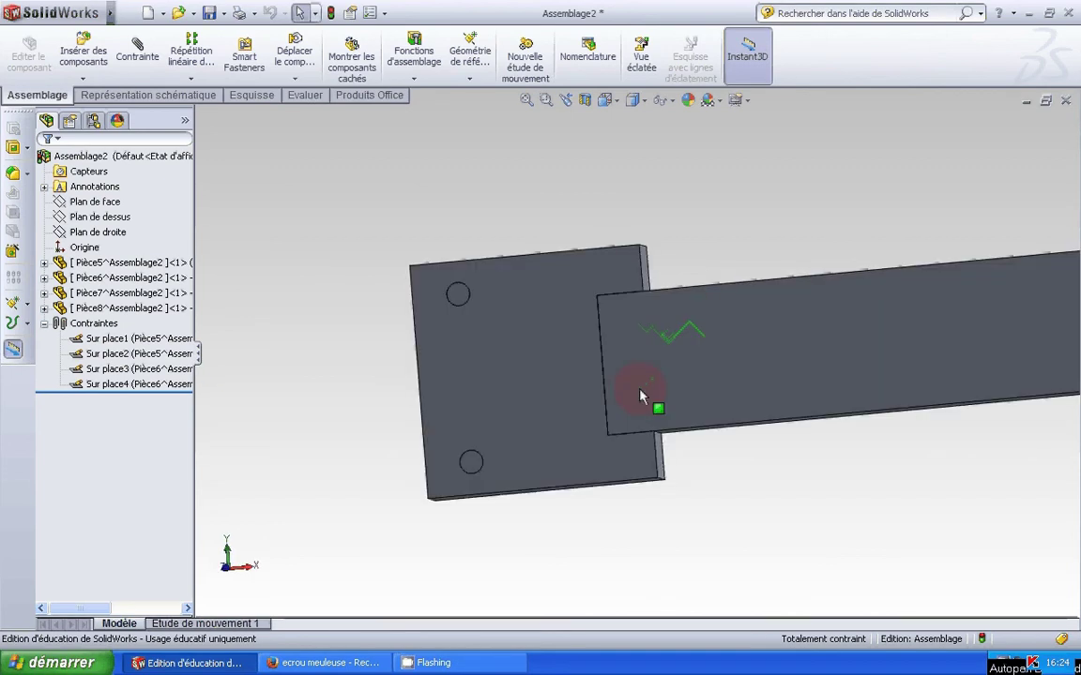
click(429, 62)
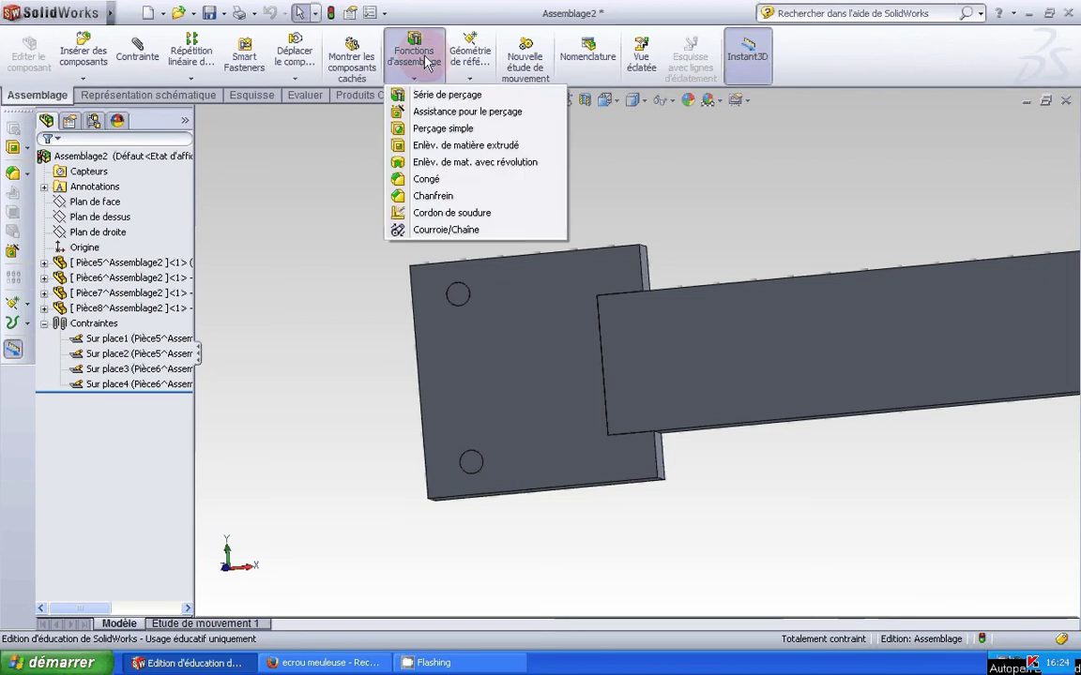
click(403, 212)
click(118, 233)
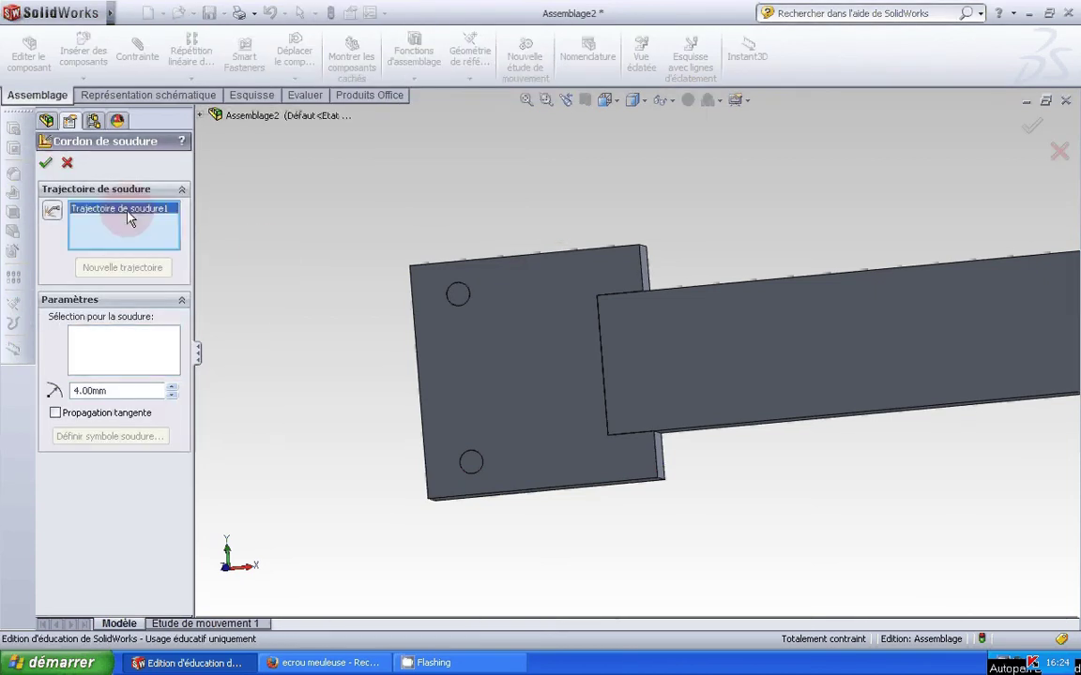
click(614, 297)
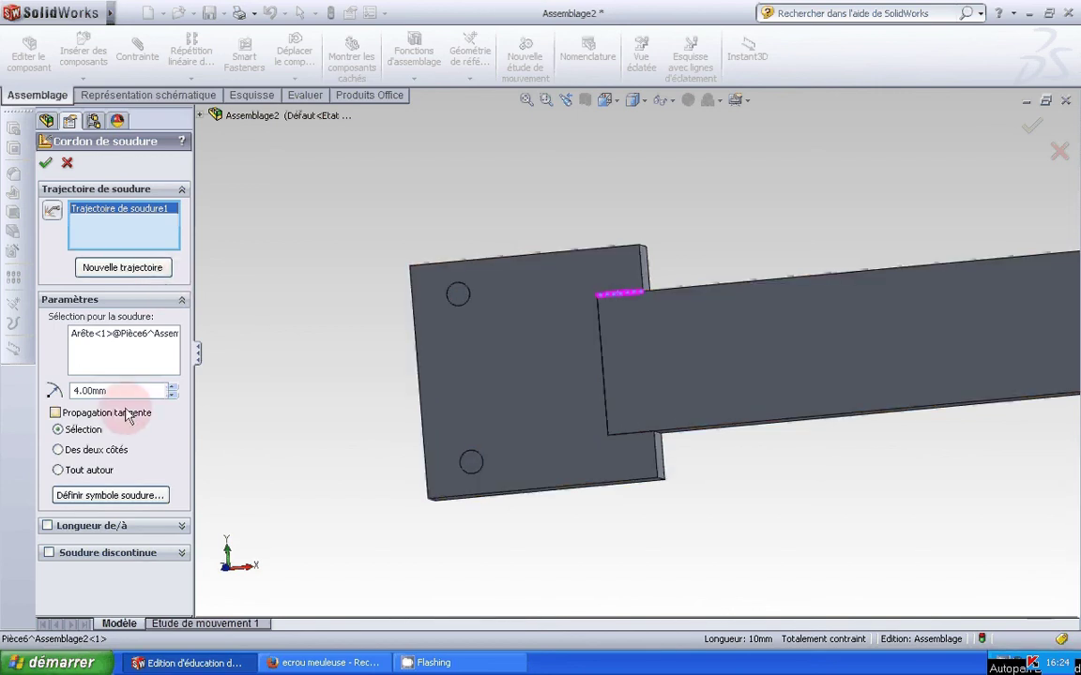
click(58, 450)
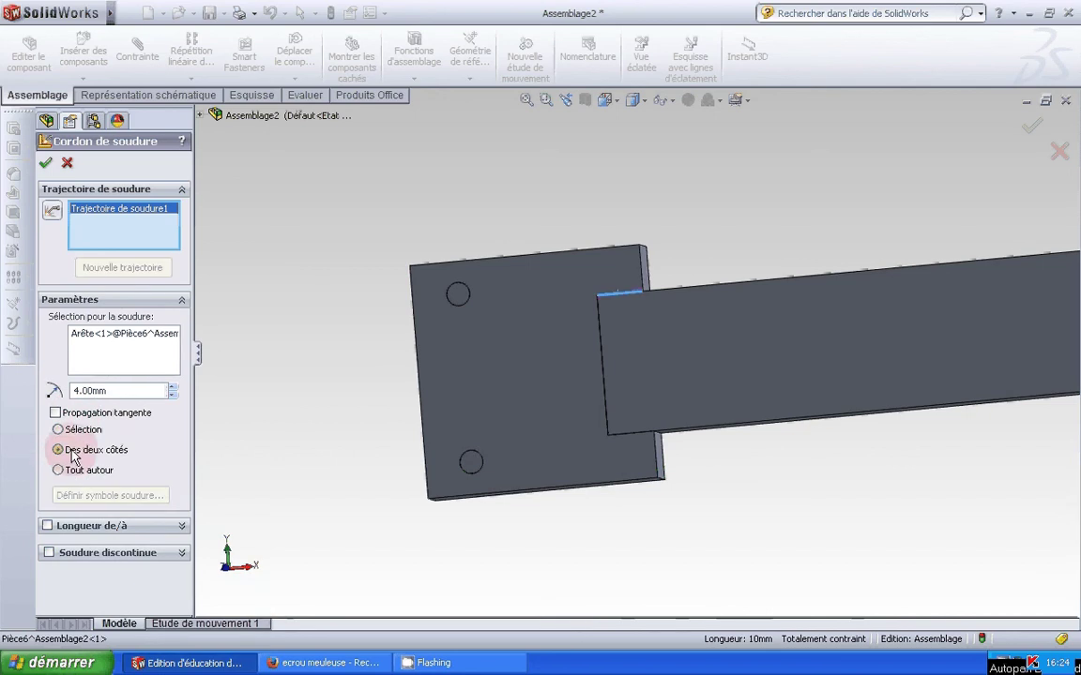
middle_drag(272, 368, 251, 428)
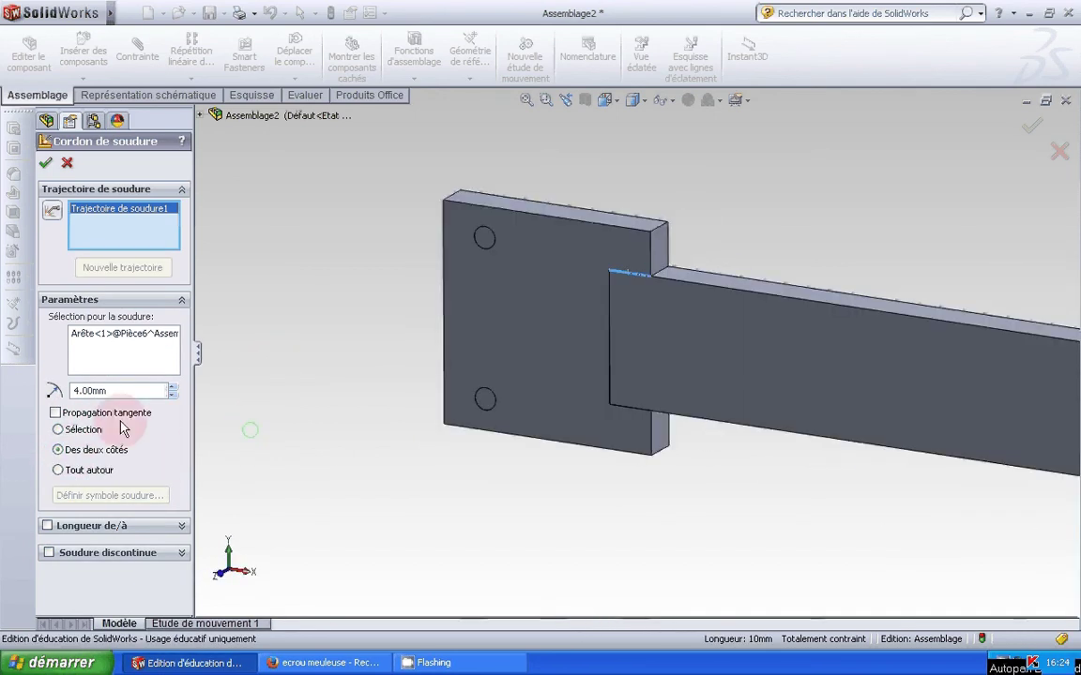
click(45, 165)
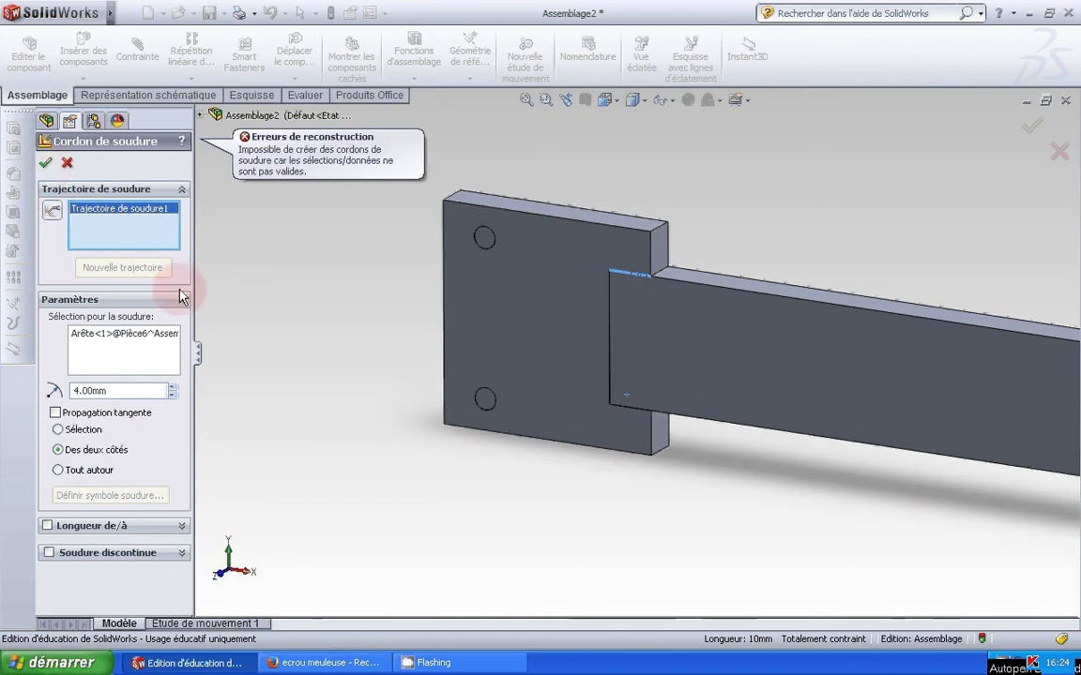
click(67, 166)
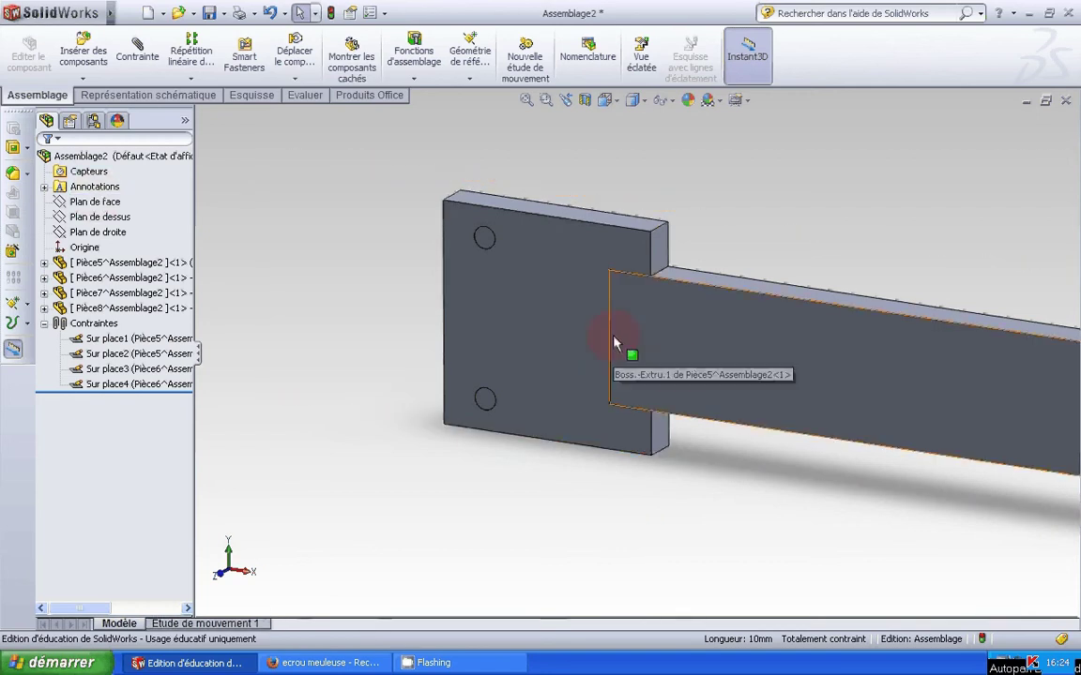
Try to create a 4 mm weld bead on both sides along the bar's end edge, on the head face opposite the protruding pins
click(414, 54)
click(427, 212)
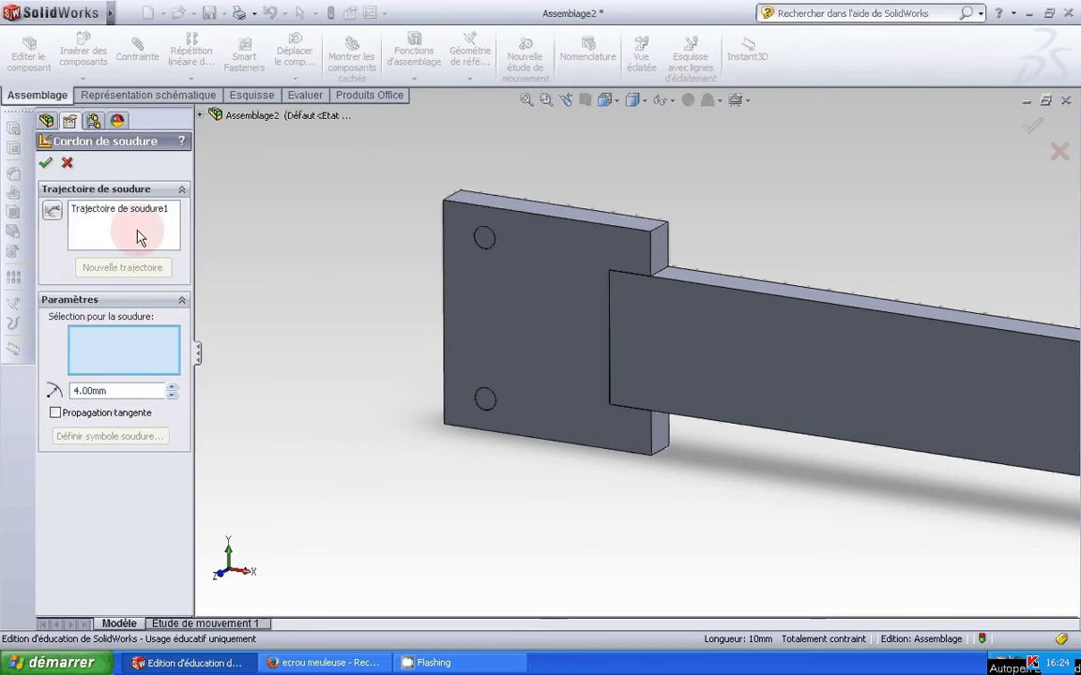
click(138, 230)
click(611, 366)
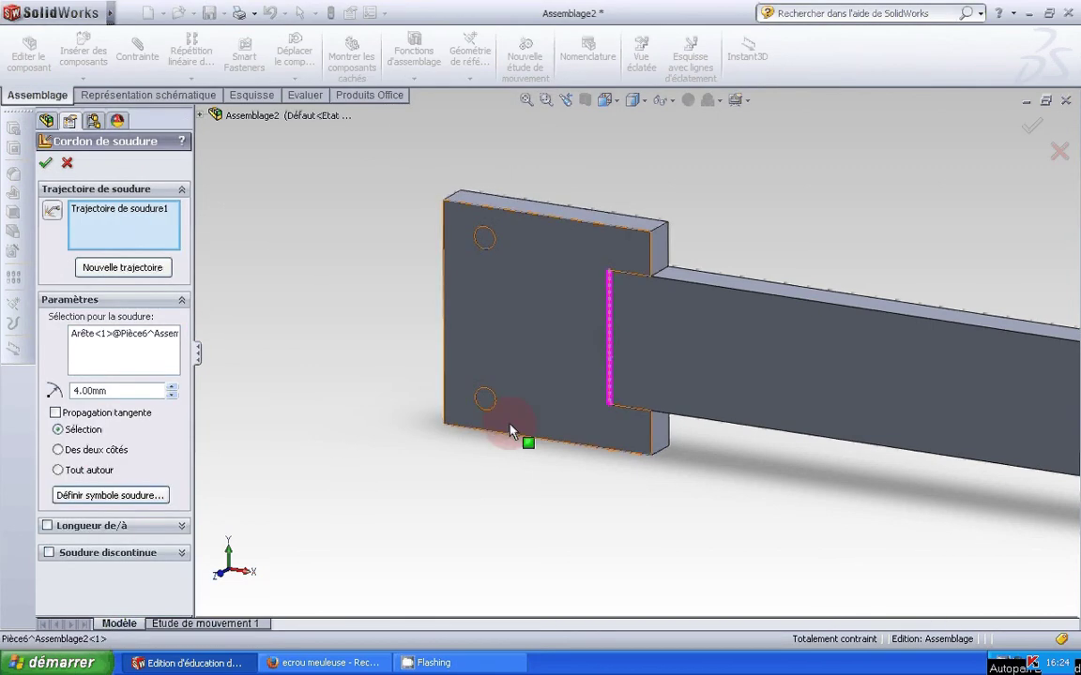
click(58, 449)
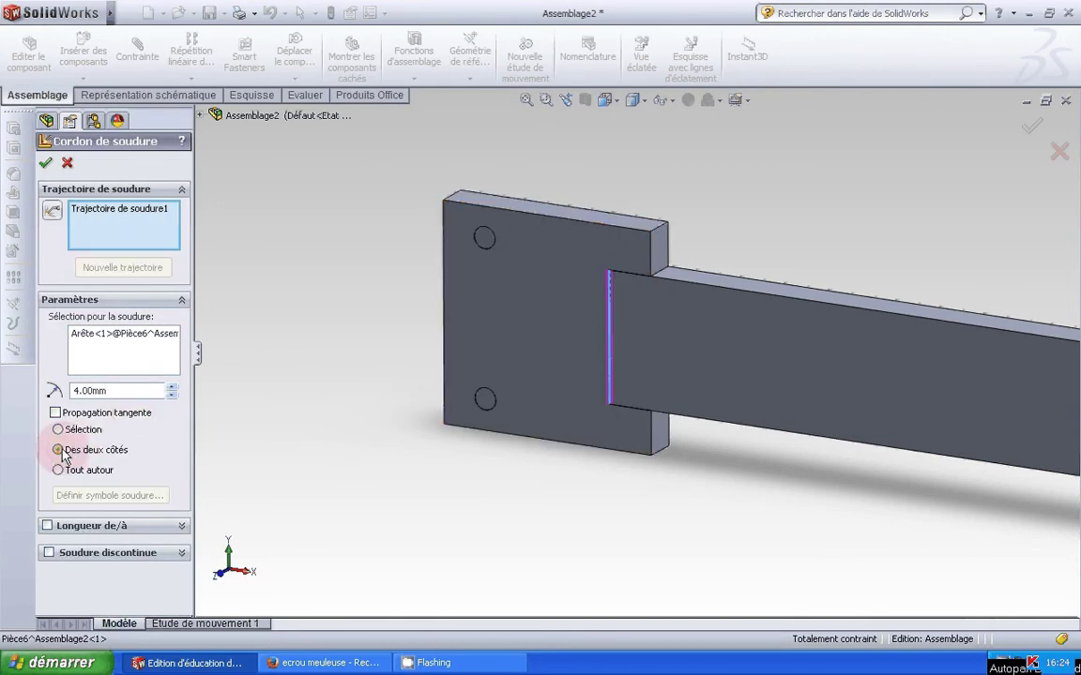
middle_drag(403, 446, 366, 397)
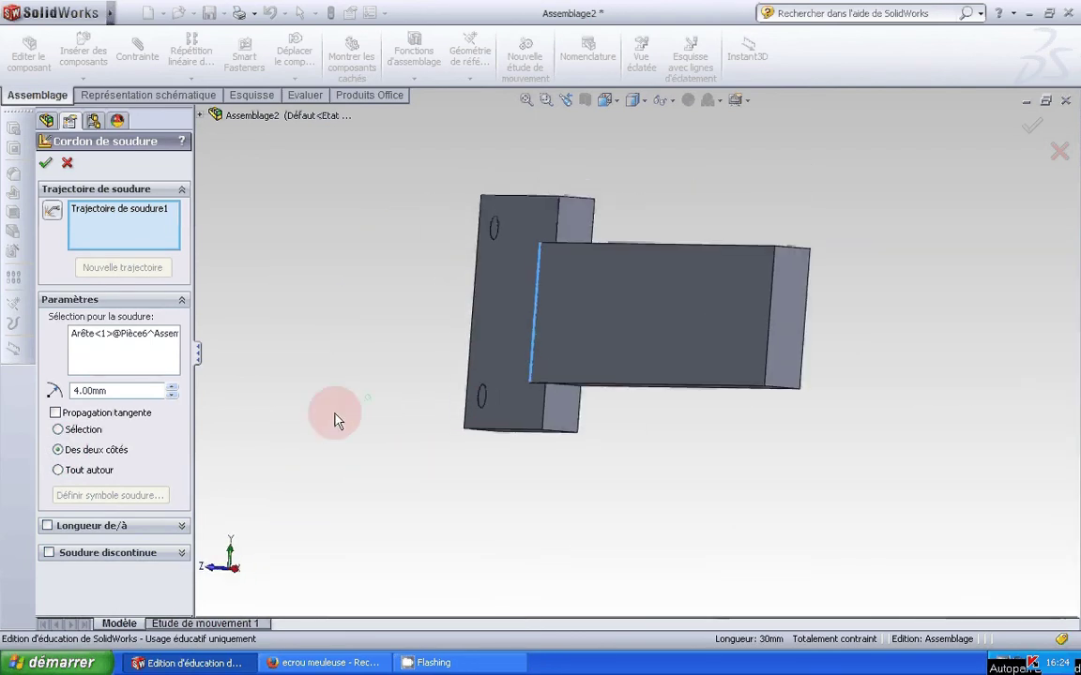
click(45, 163)
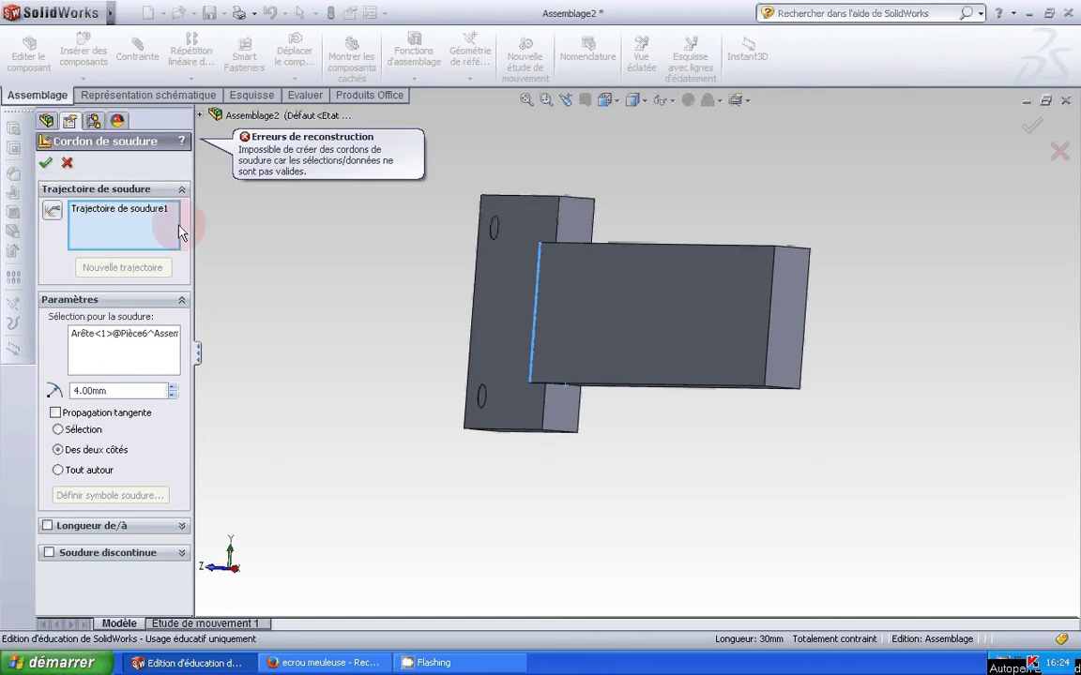
Restrict the 4 mm weld to the selection, remove the extra edge picked on the pin side and create the bead
click(58, 429)
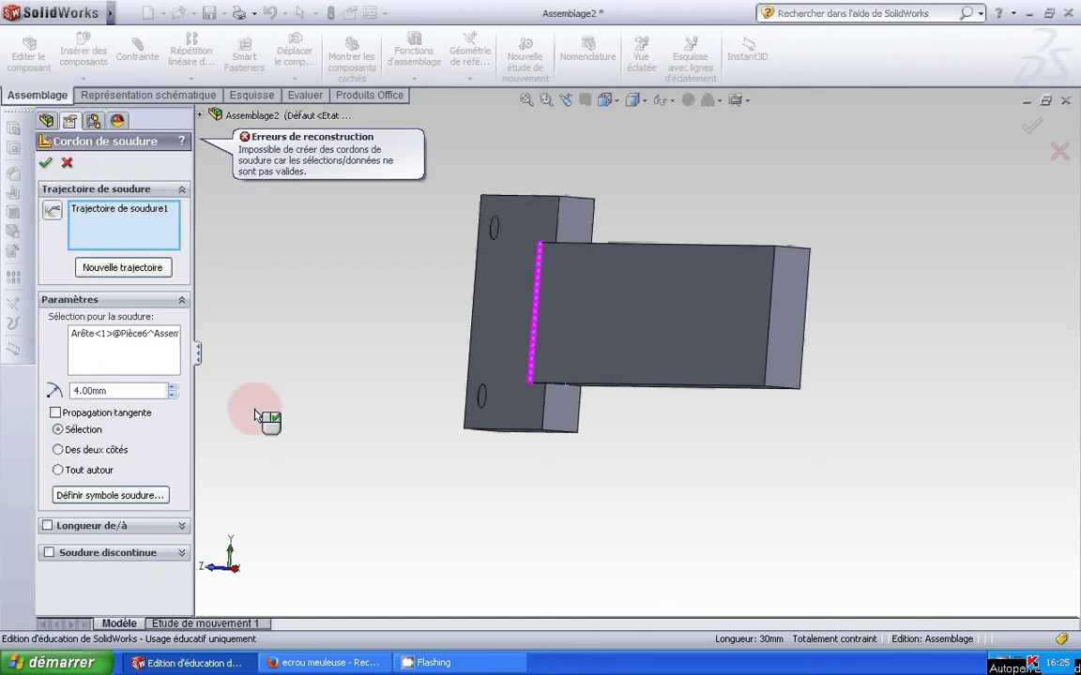
middle_drag(512, 513, 475, 511)
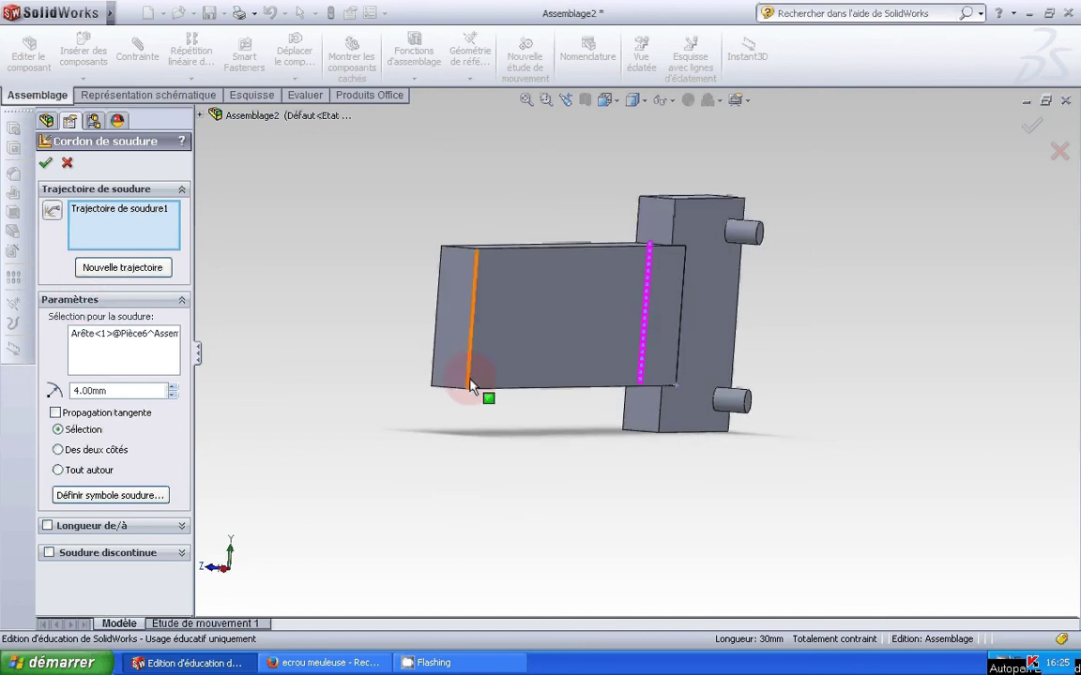
click(679, 343)
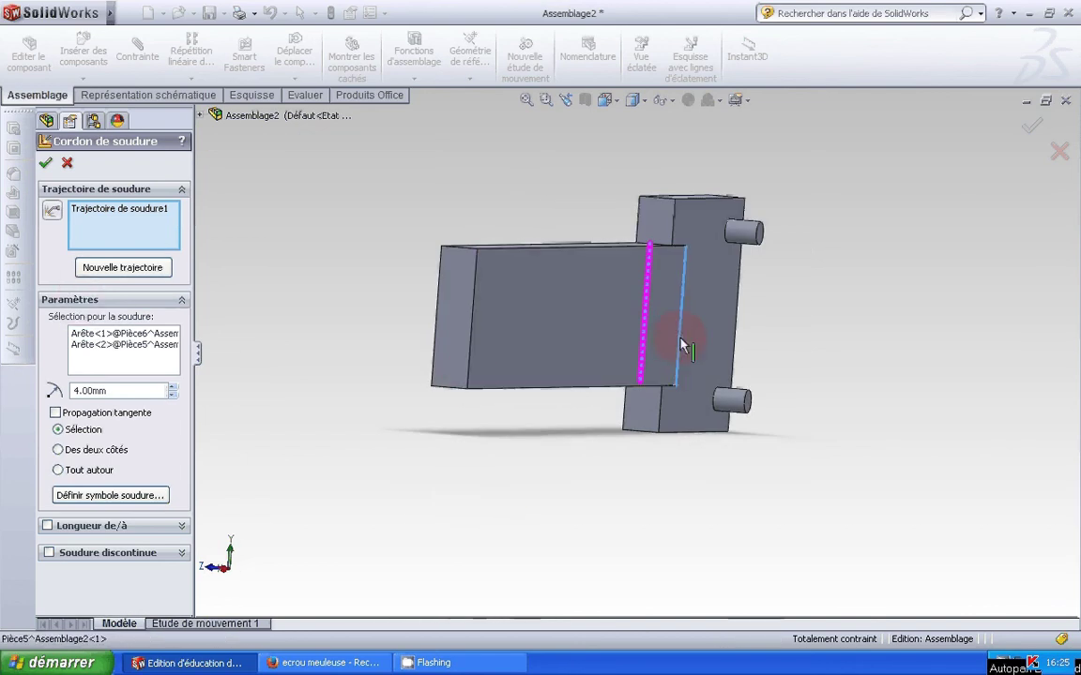
click(131, 346)
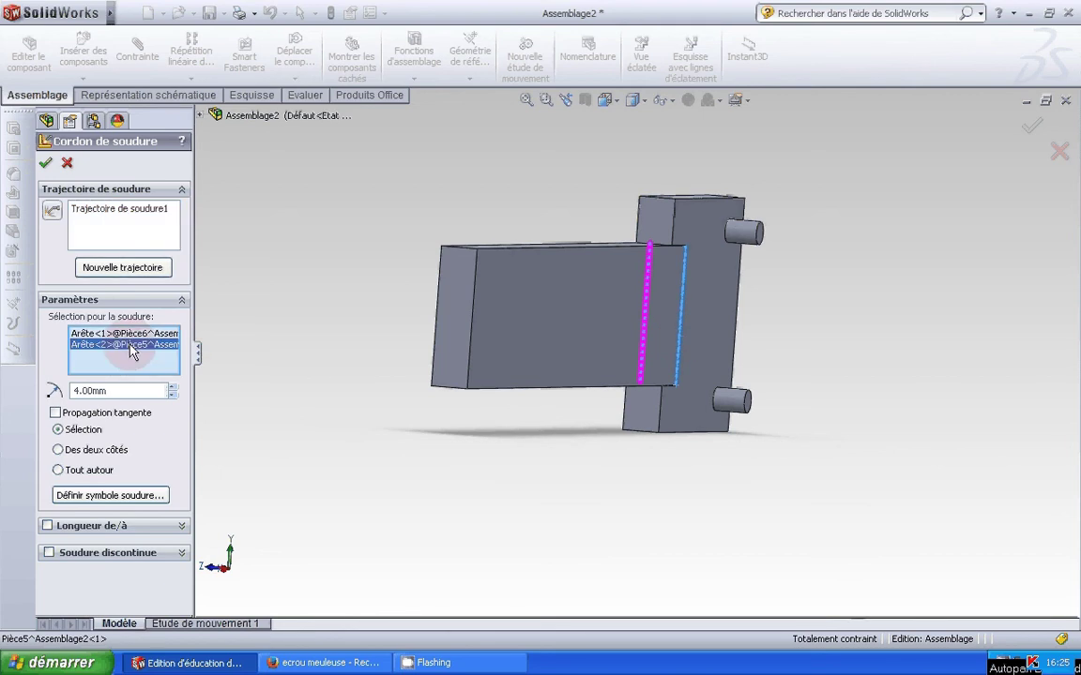
key(Delete)
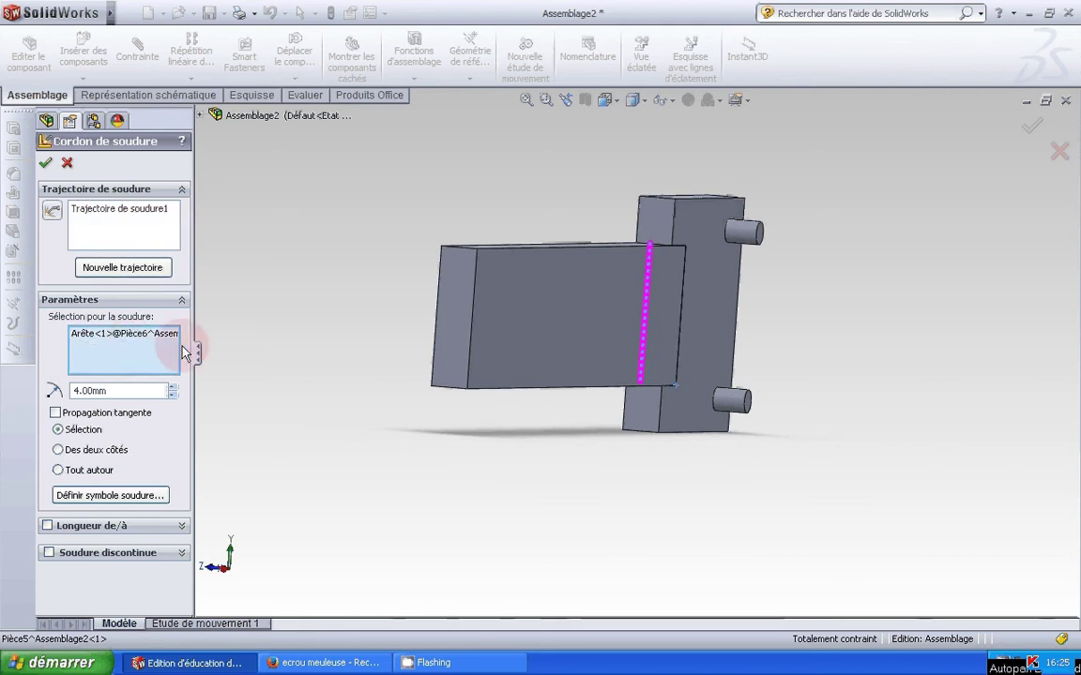
click(116, 224)
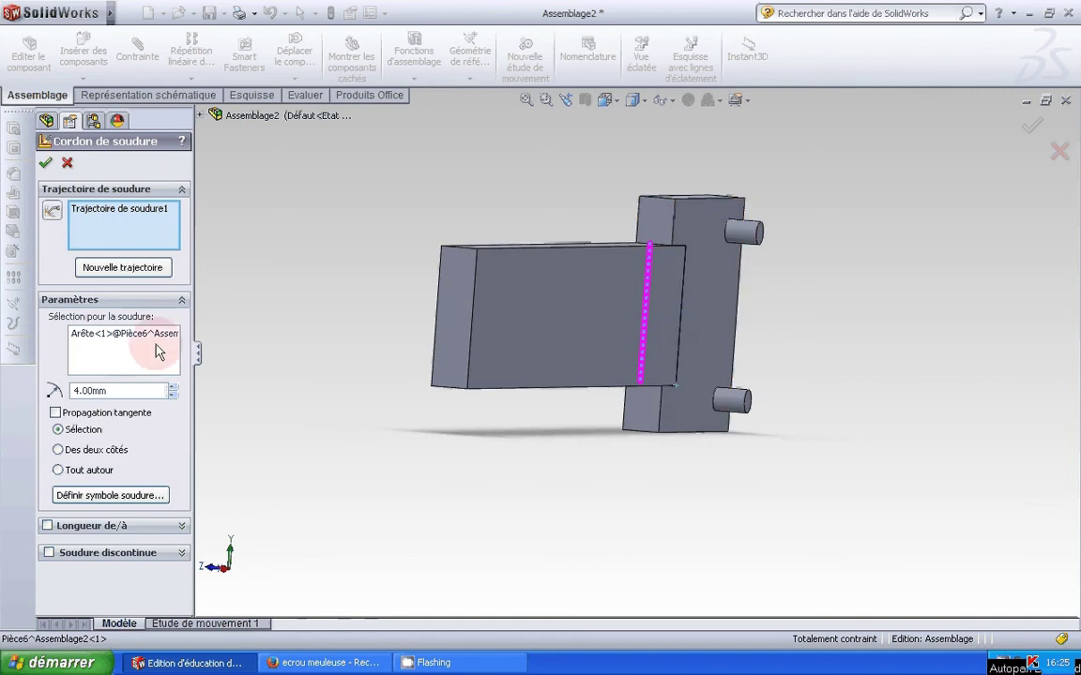
click(45, 165)
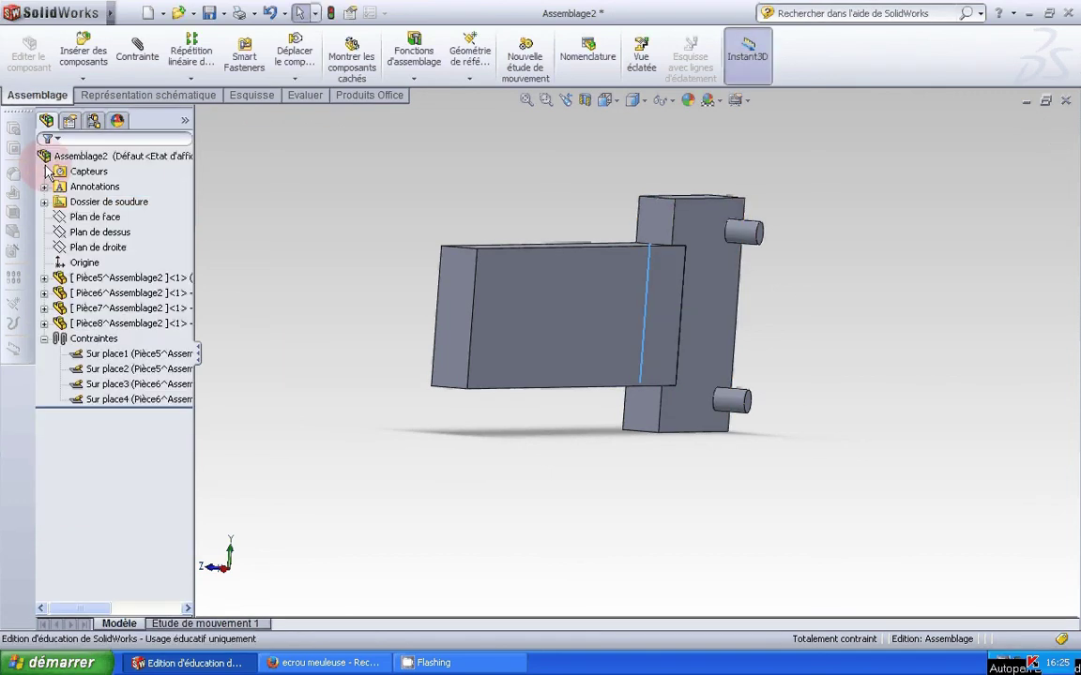
middle_drag(379, 391, 472, 342)
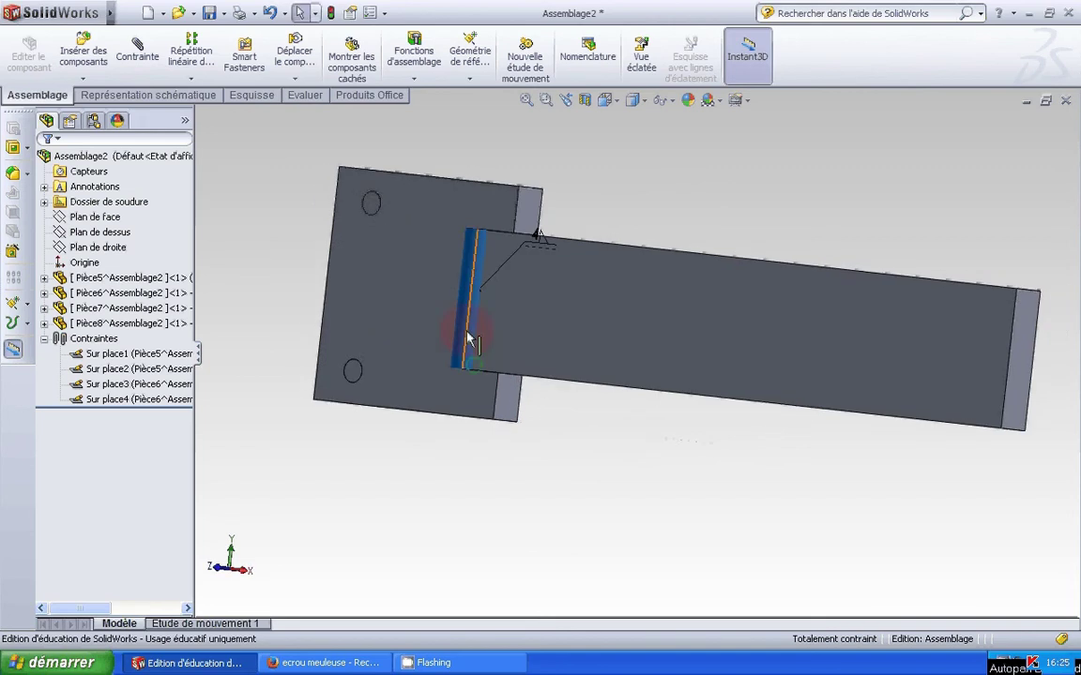
scroll(535, 405, down, 2)
scroll(565, 422, up, 4)
Add a 4 mm weld bead along the bar's end edge on the head face where the pins protrude
middle_drag(641, 425, 724, 333)
click(415, 79)
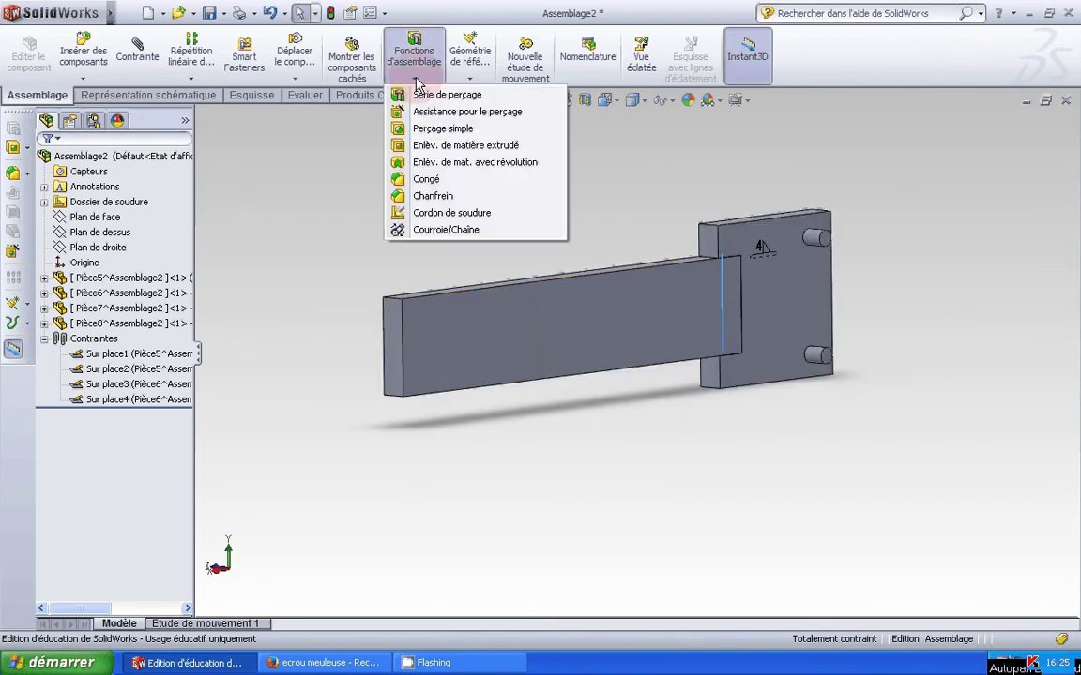
click(460, 212)
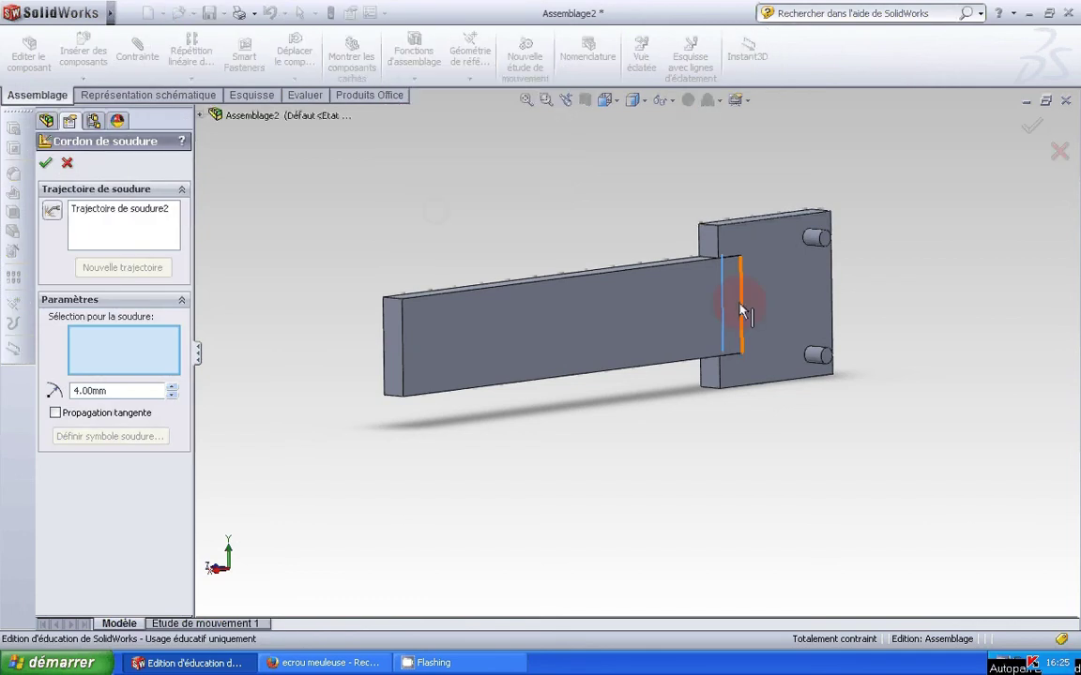
click(155, 235)
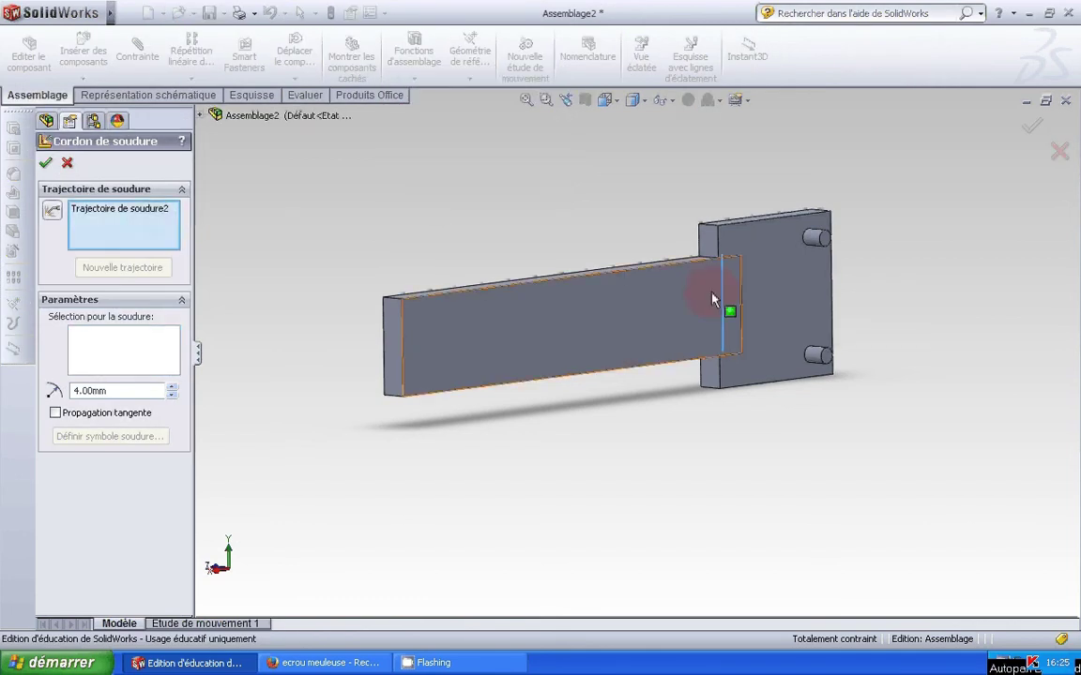
click(741, 303)
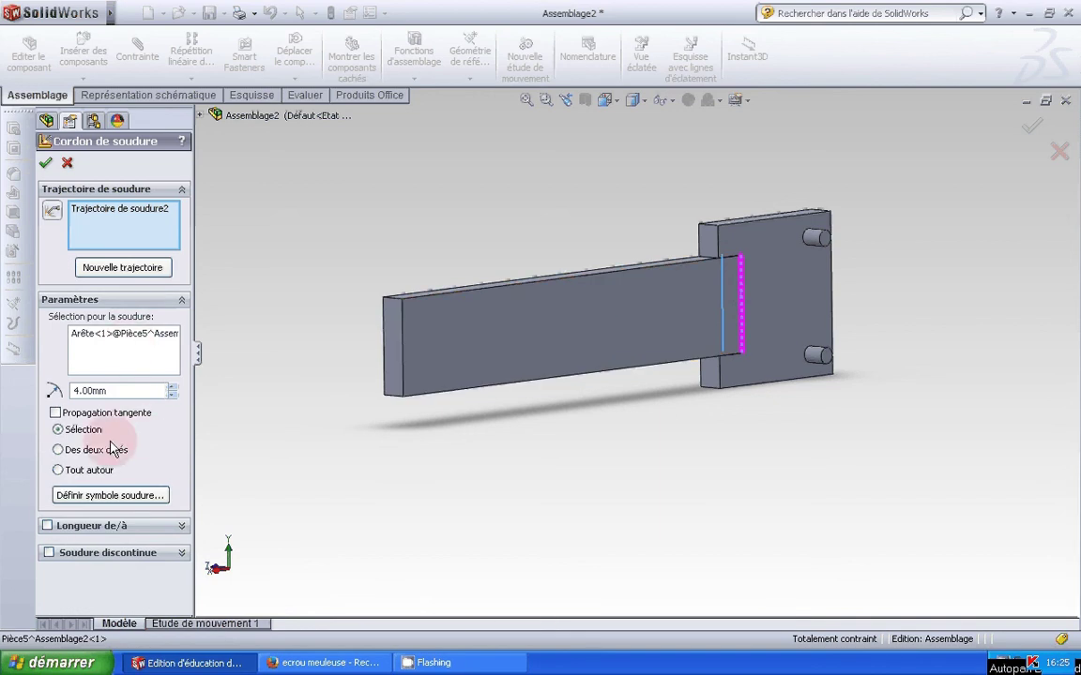
click(45, 162)
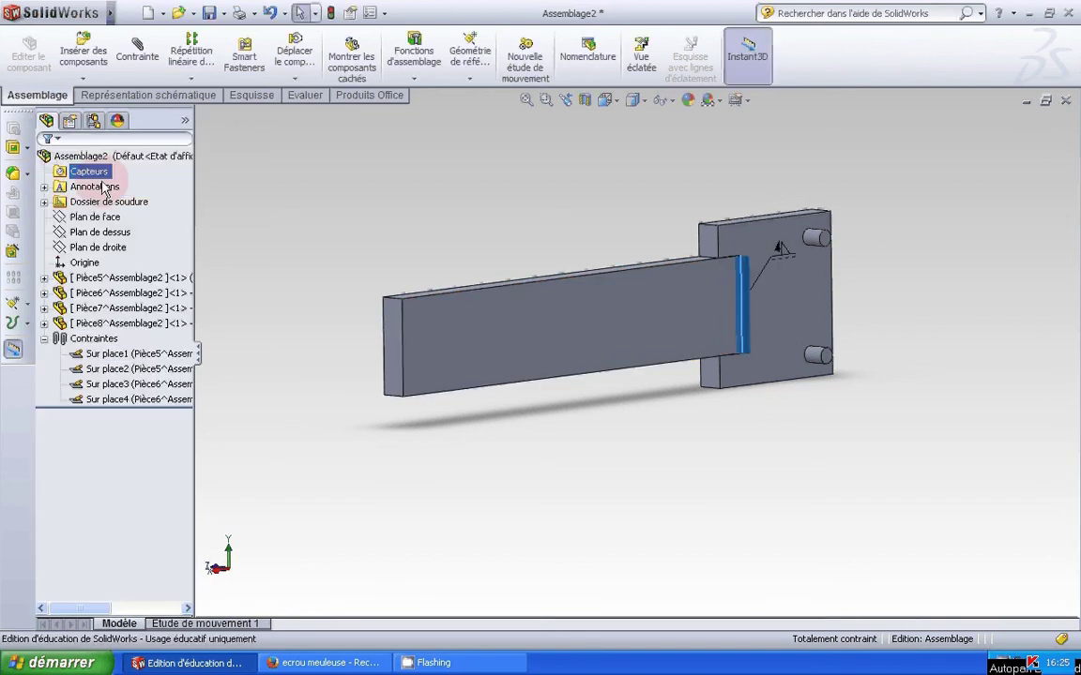
click(659, 180)
Add a 4 mm weld bead around the upper pin's flush circular edge on the head face opposite the protruding pin ends
middle_drag(657, 175, 749, 215)
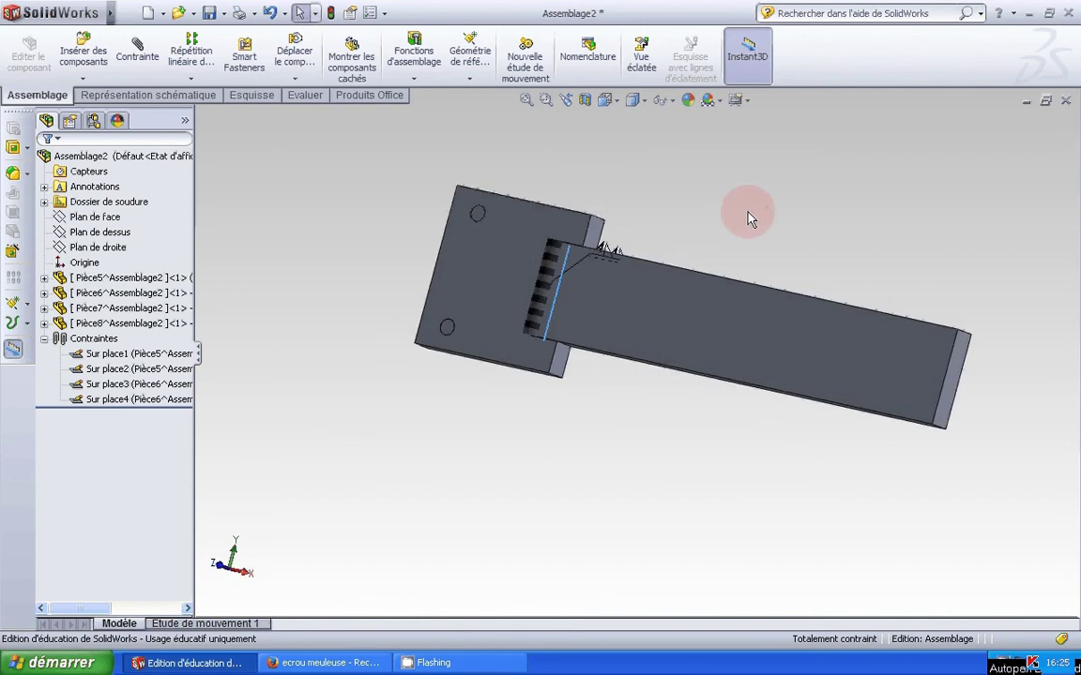
scroll(768, 208, up, 1)
scroll(474, 180, down, 3)
scroll(525, 225, down, 2)
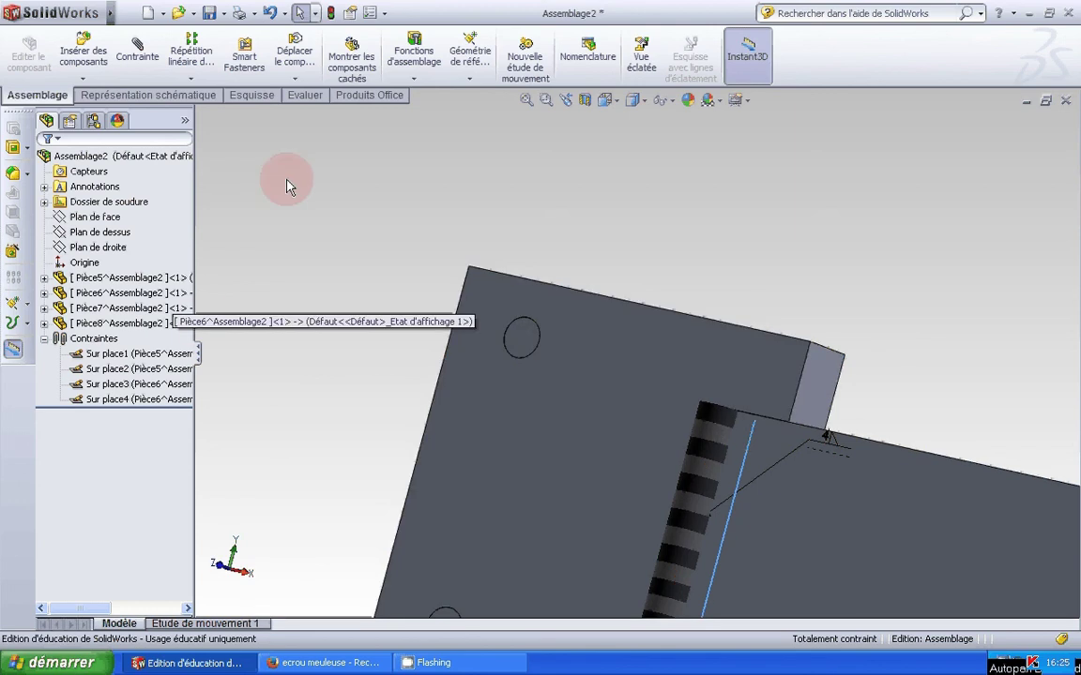
click(410, 81)
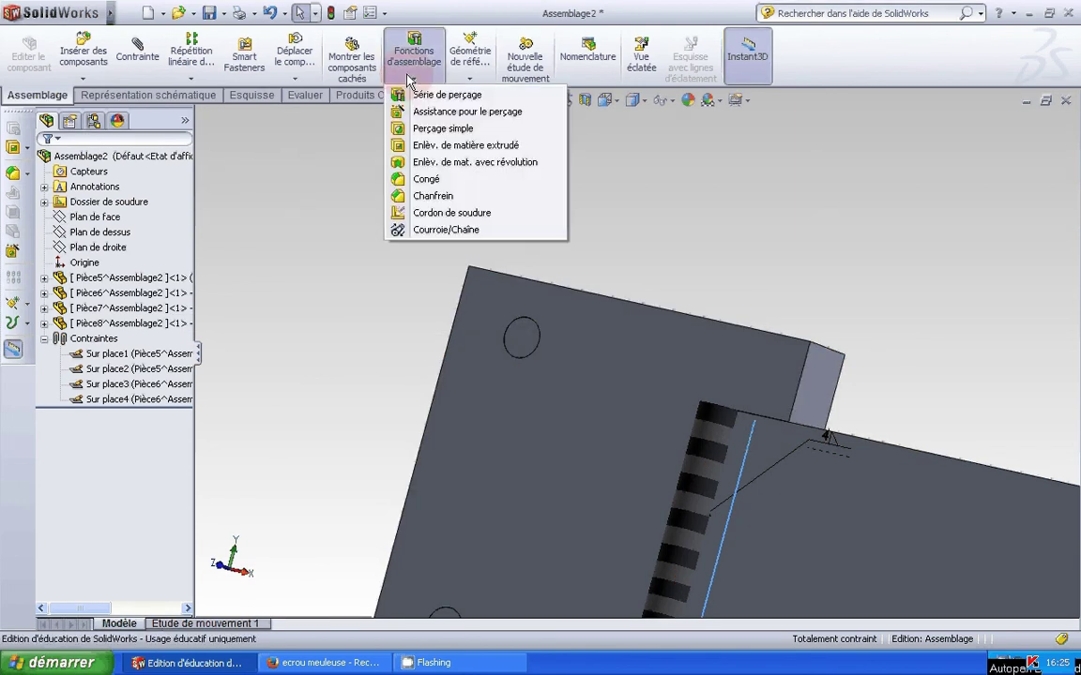
click(422, 218)
click(134, 230)
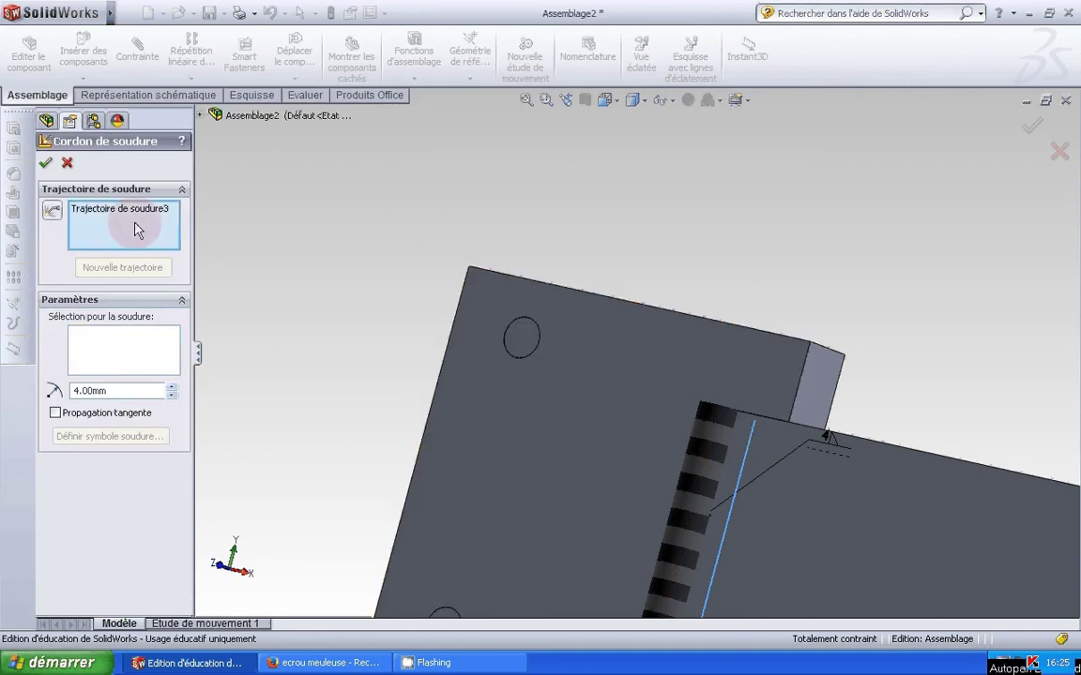
click(531, 358)
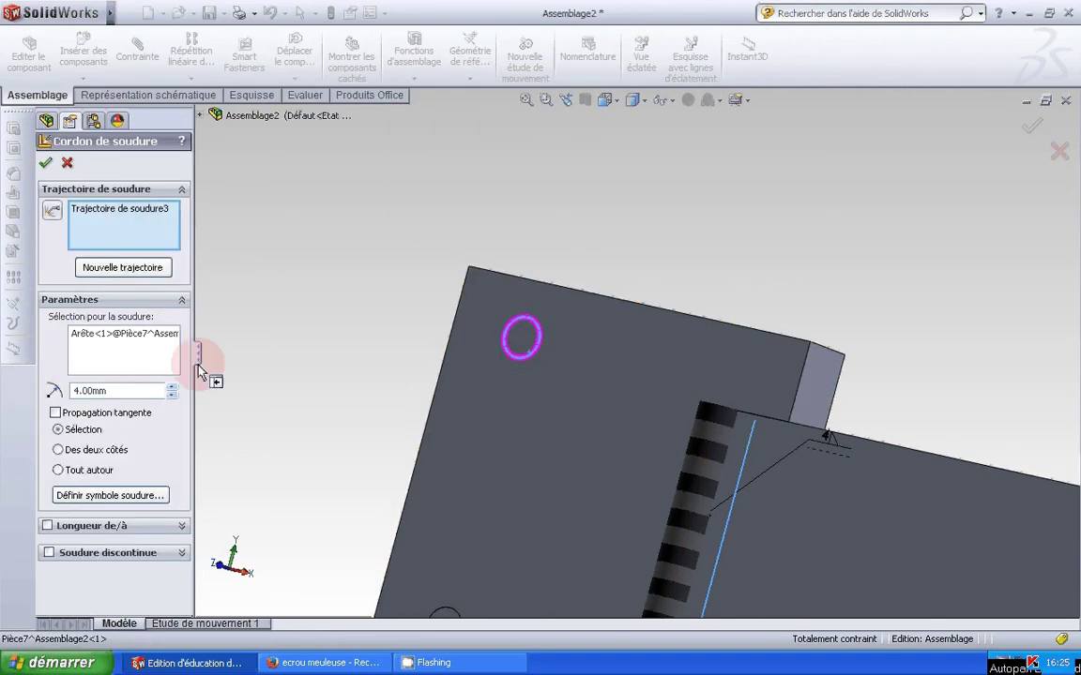
click(47, 167)
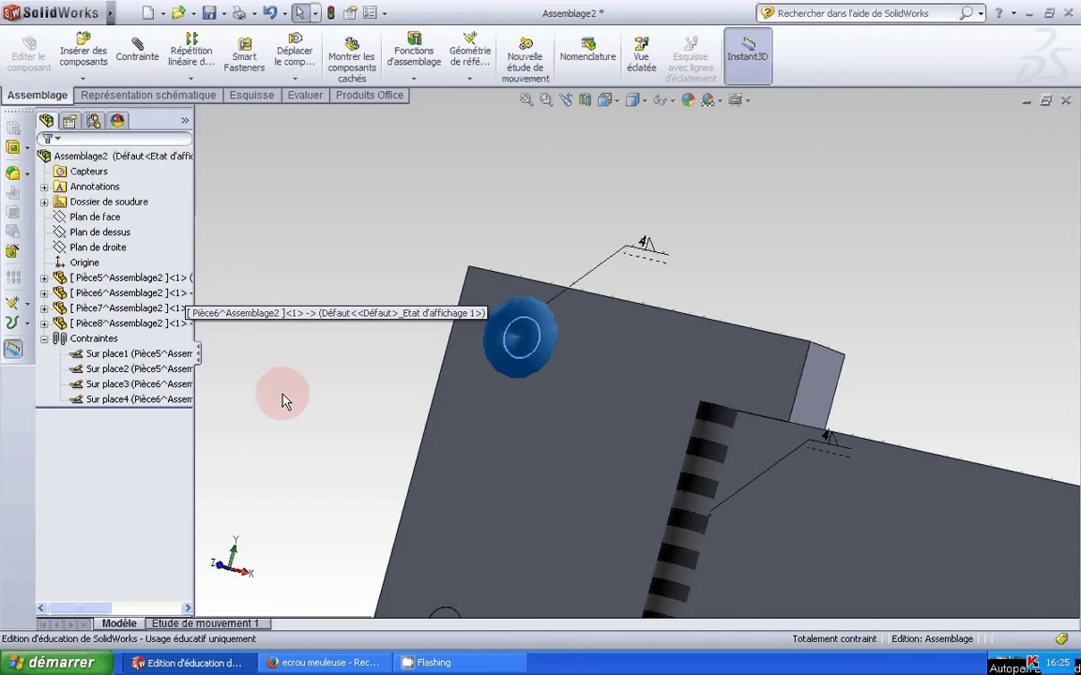
Add a 4 mm weld bead around the lower pin's circular edge on the same head face
scroll(332, 402, up, 2)
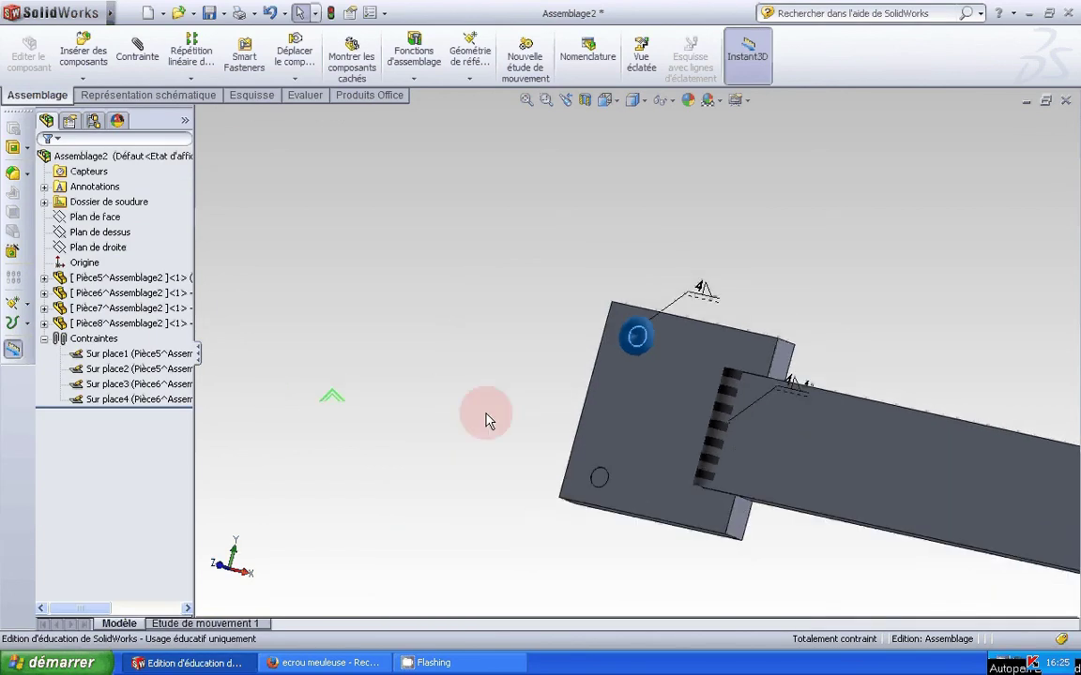
scroll(634, 501, down, 2)
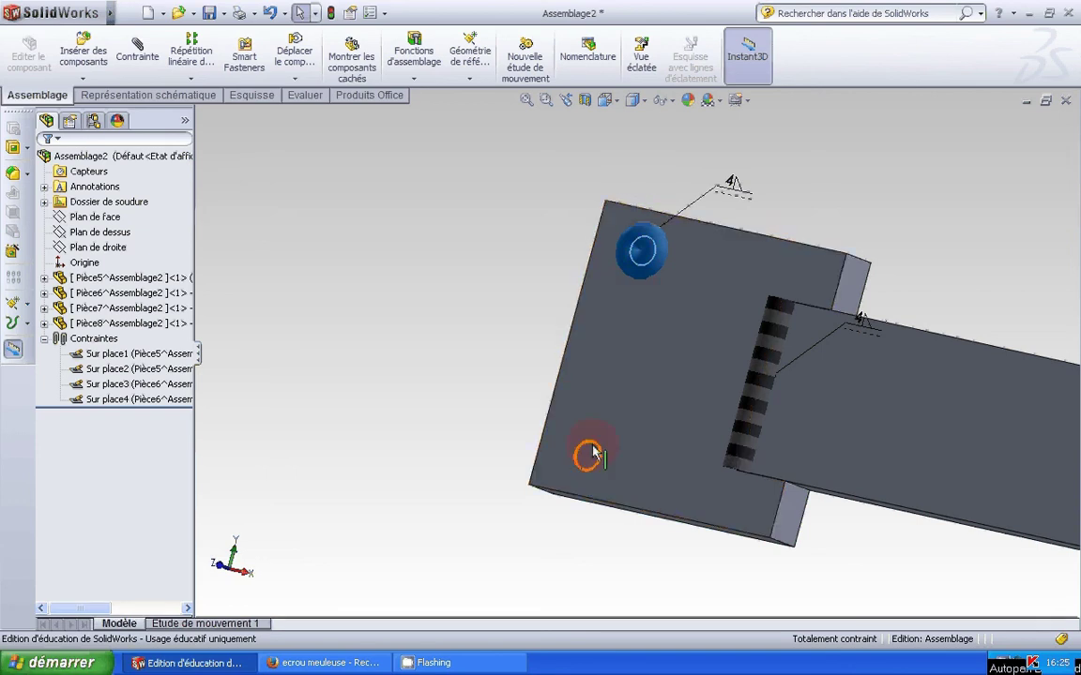
click(398, 214)
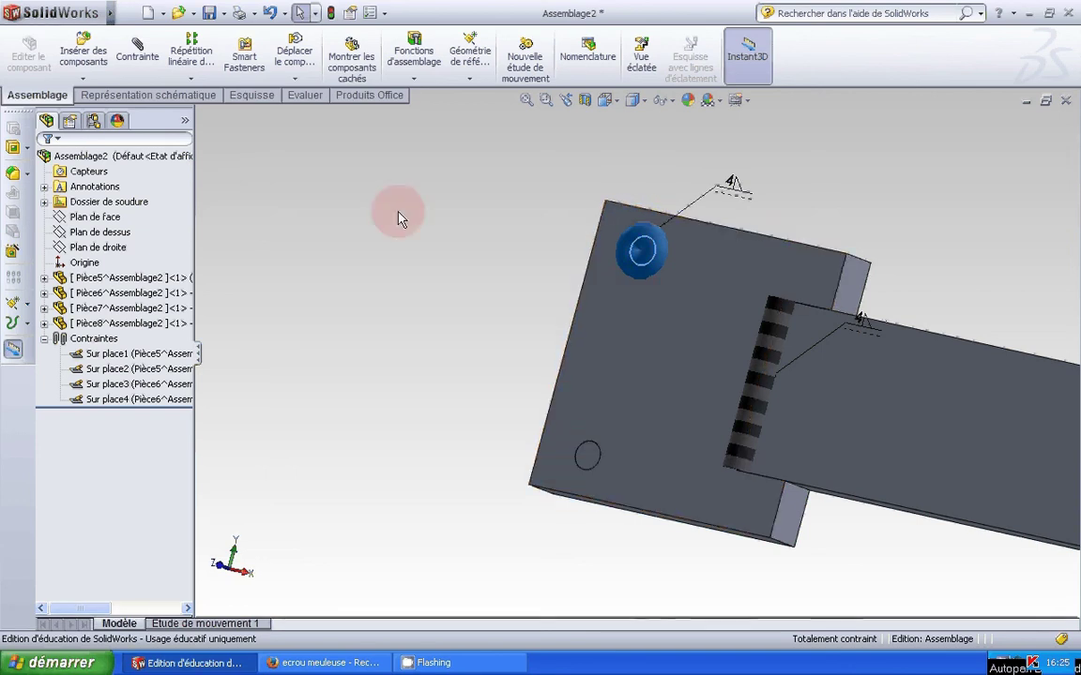
click(415, 81)
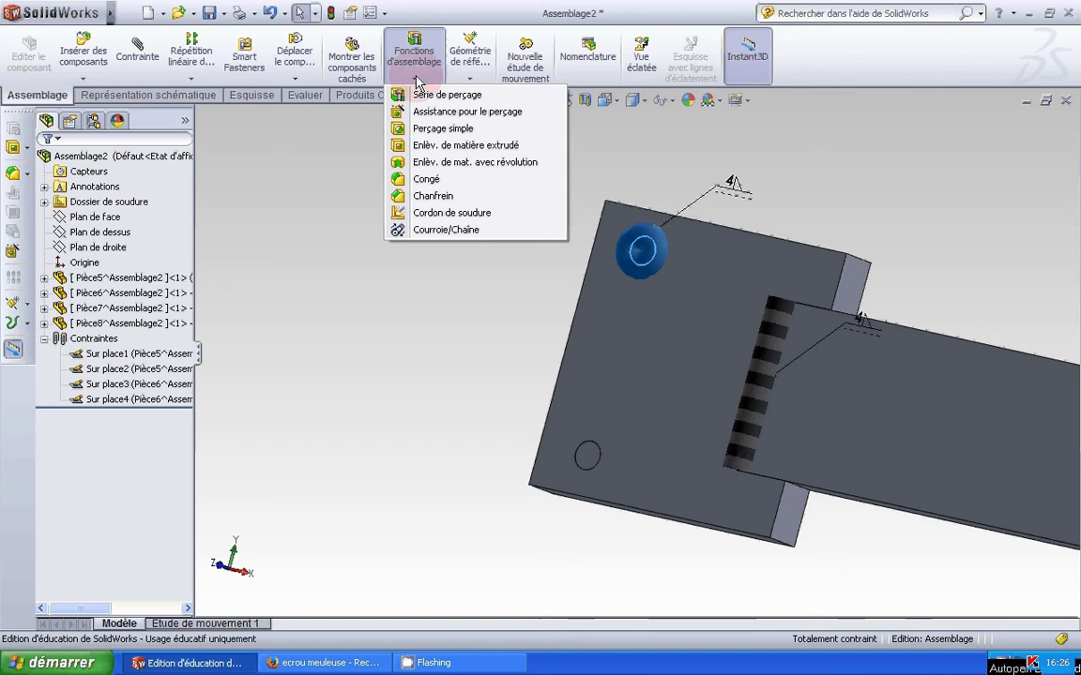
click(422, 213)
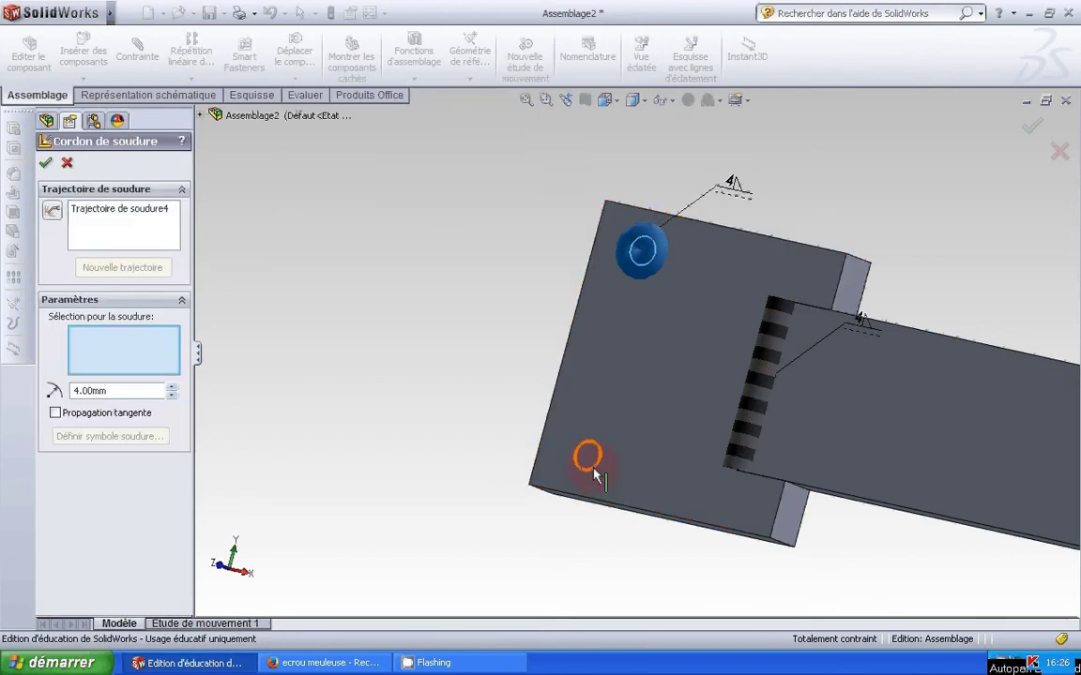
click(173, 219)
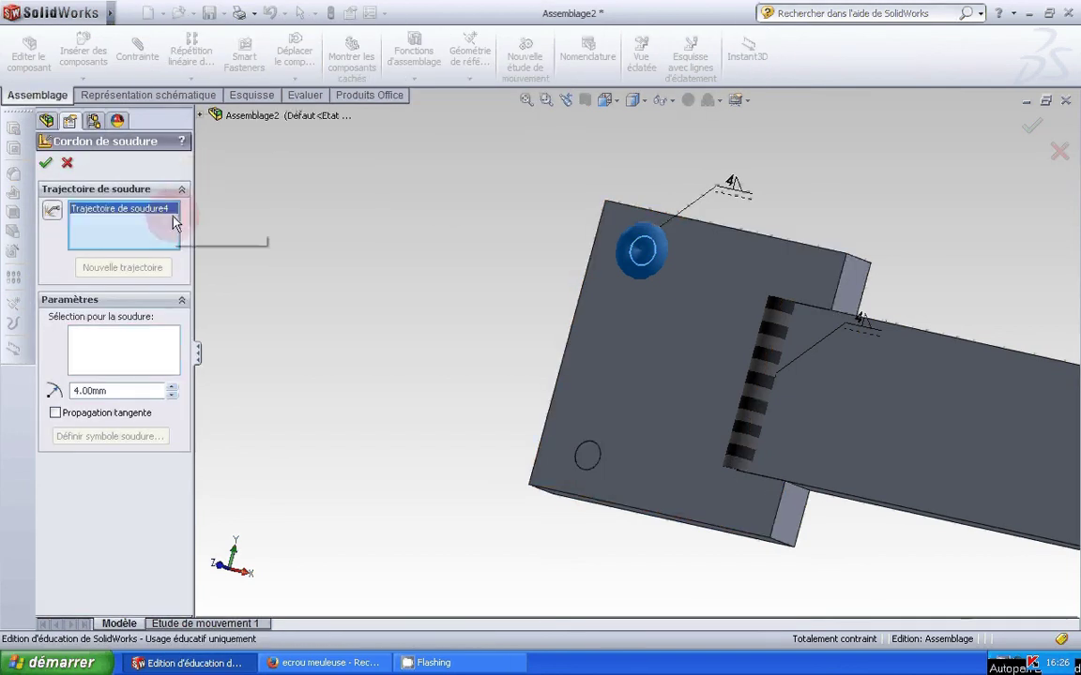
click(597, 464)
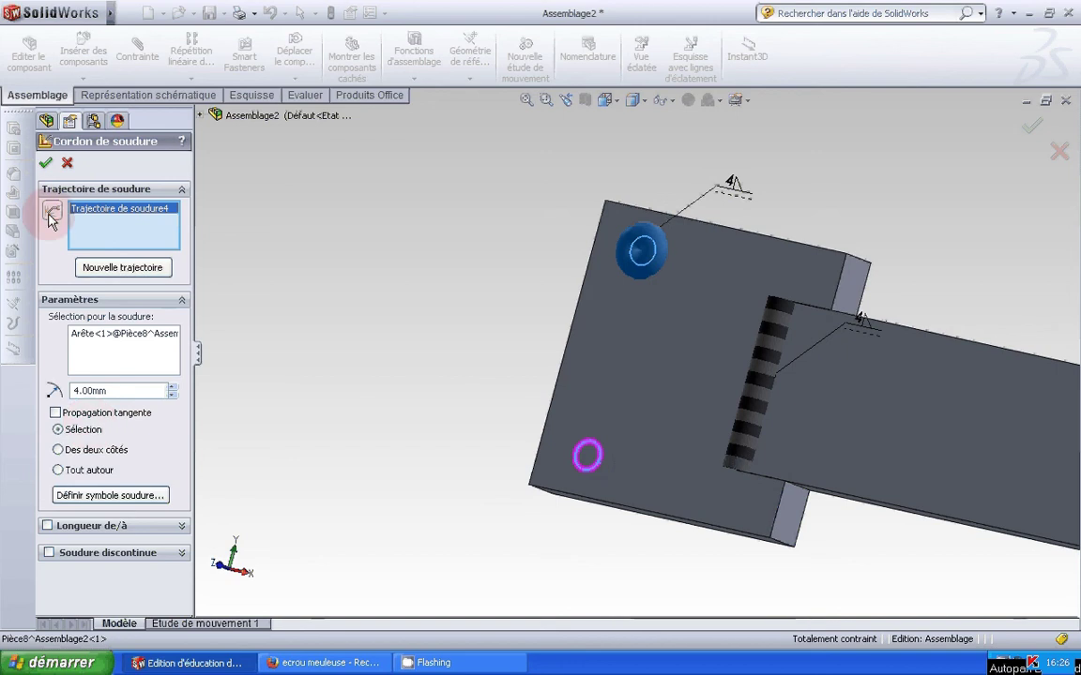
click(45, 162)
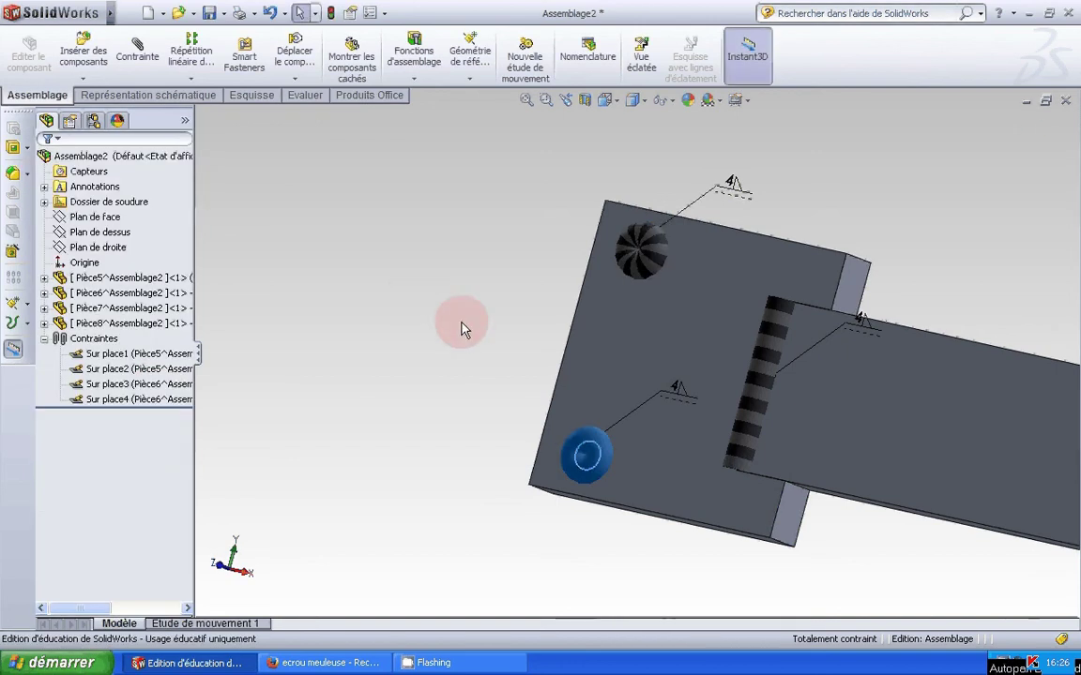
click(347, 221)
Start saving the assembly under a new name and choose the "clé à ergot" folder inside "dessins" as the location
scroll(398, 322, up, 1)
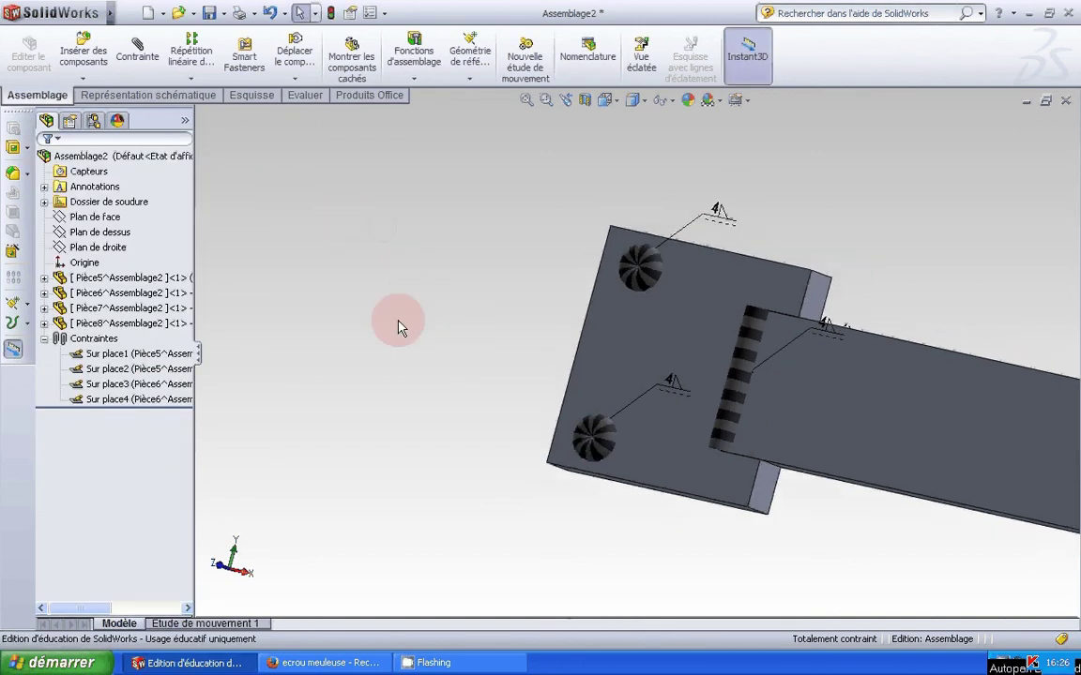
middle_drag(535, 299, 583, 195)
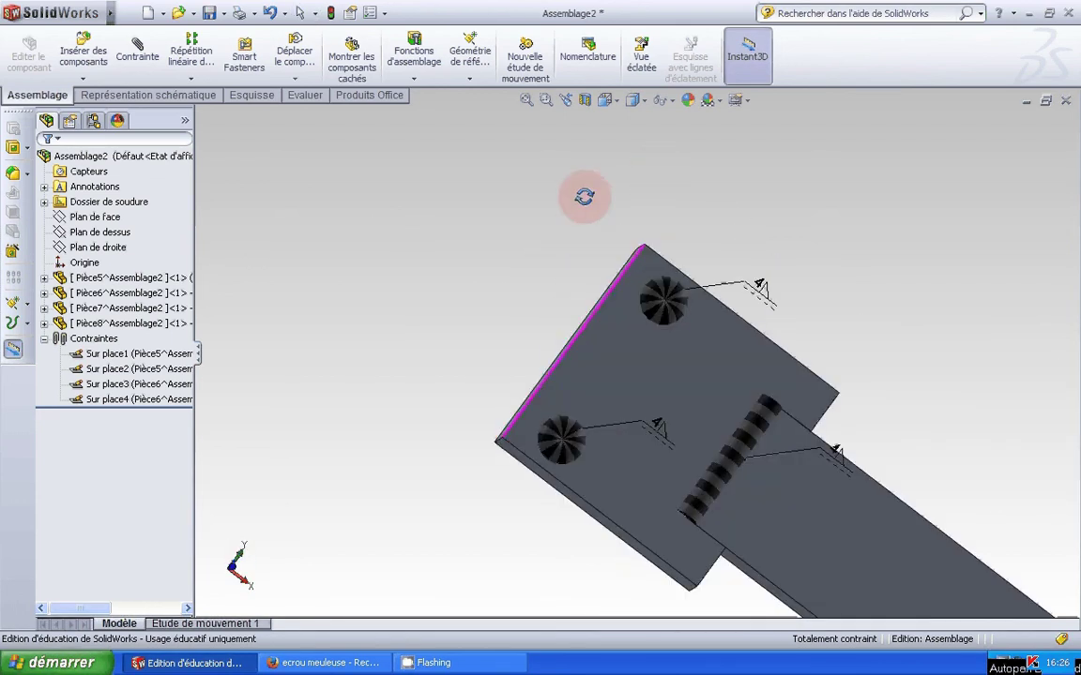
click(223, 13)
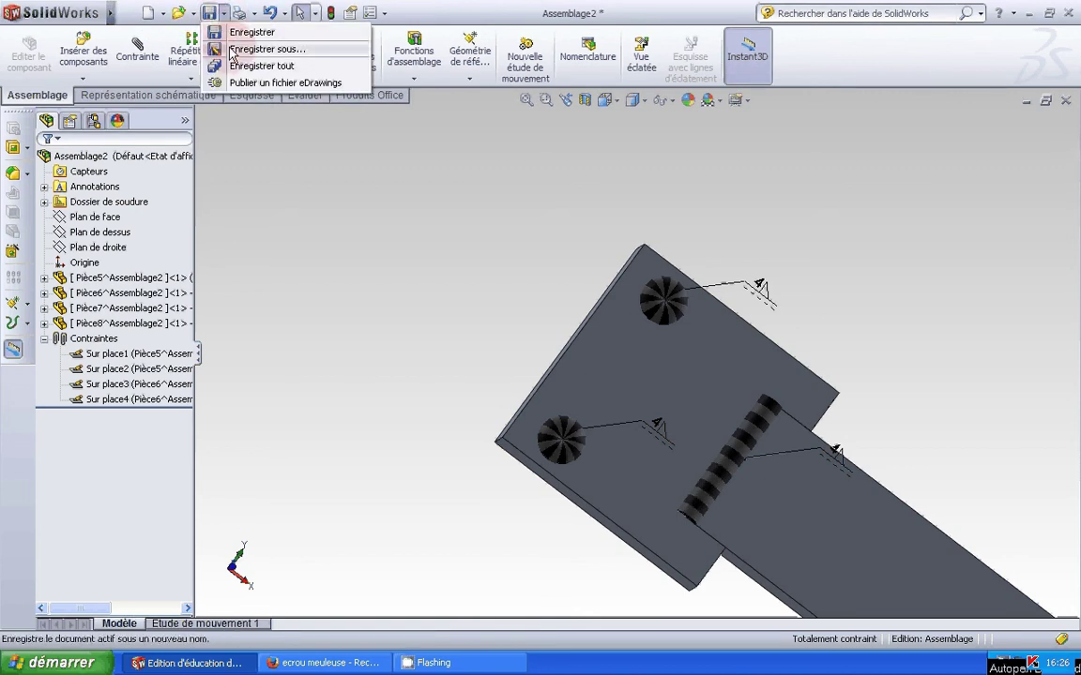
click(234, 49)
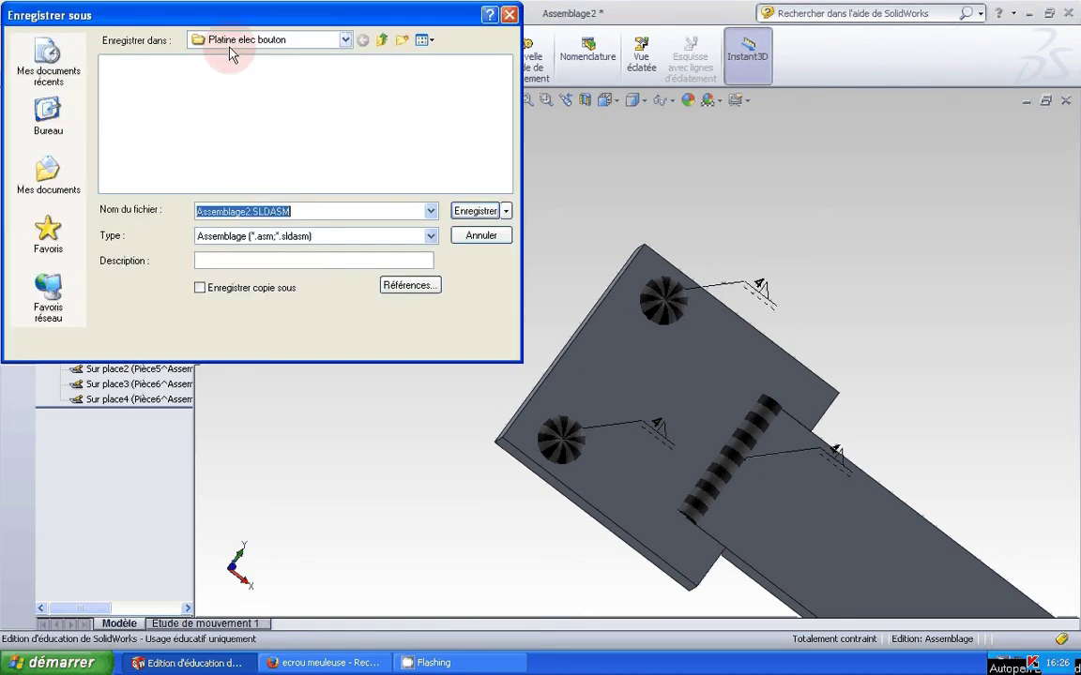
click(380, 41)
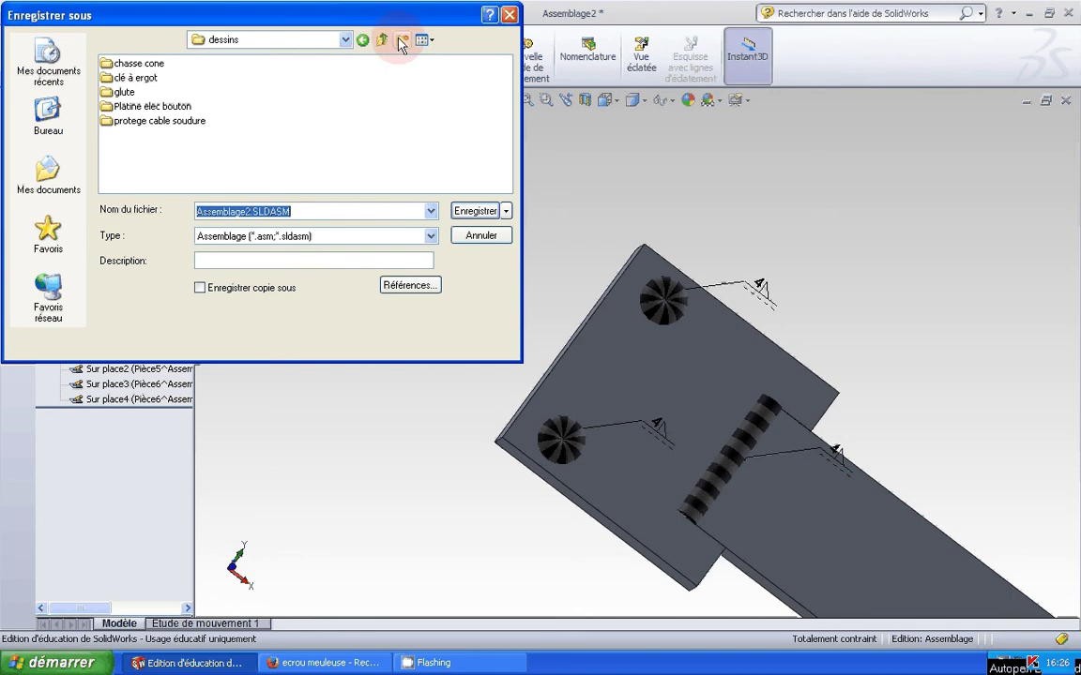
click(278, 161)
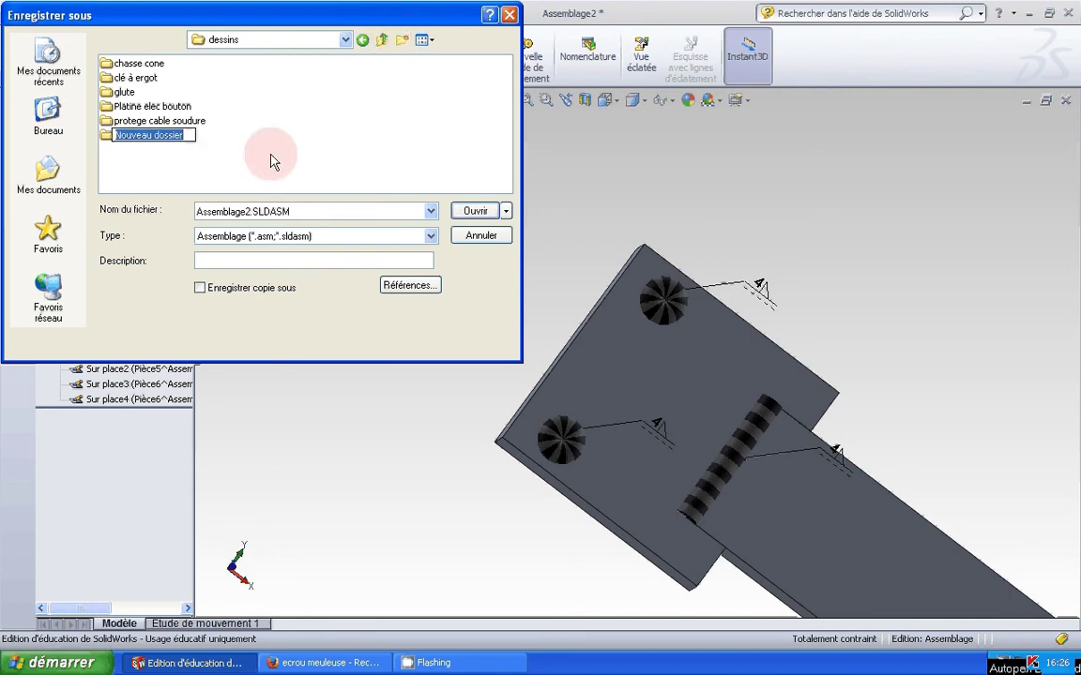
double_click(123, 80)
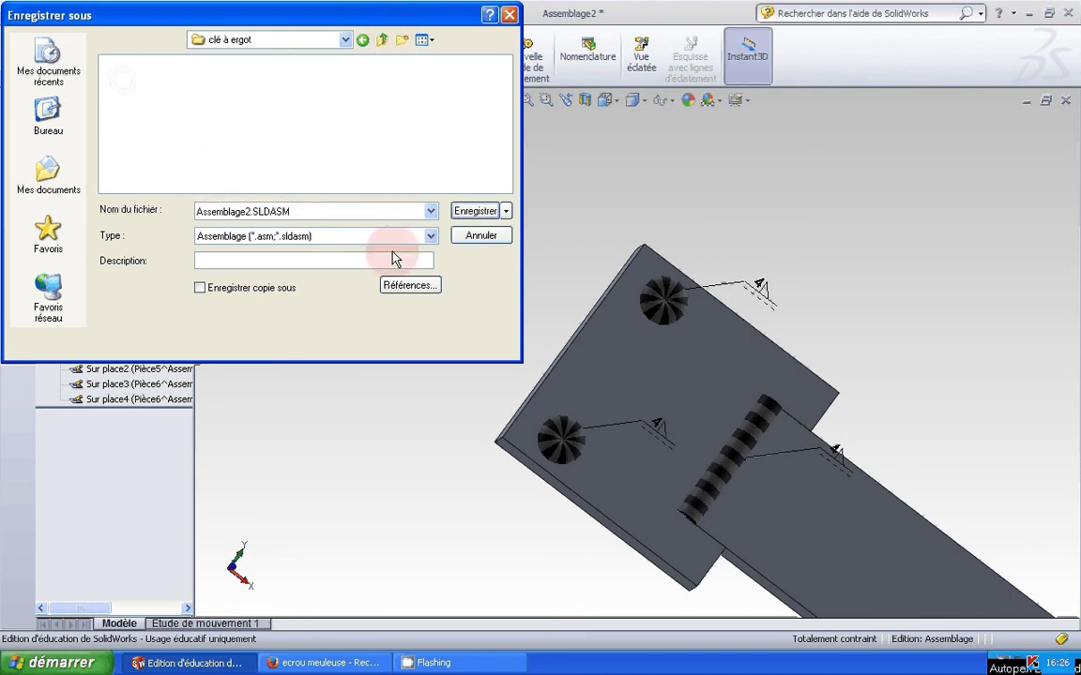
Name the assembly file "clé à ergot" and save it, accepting the in-context references and storing the virtual components internally
double_click(251, 211)
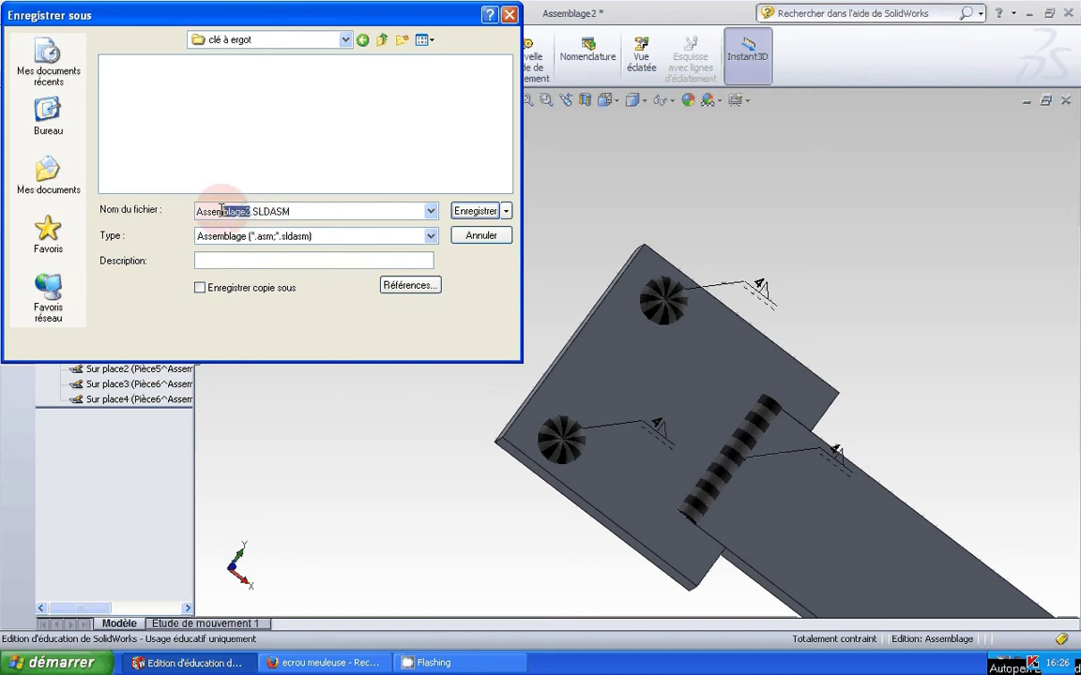
text(clé à er)
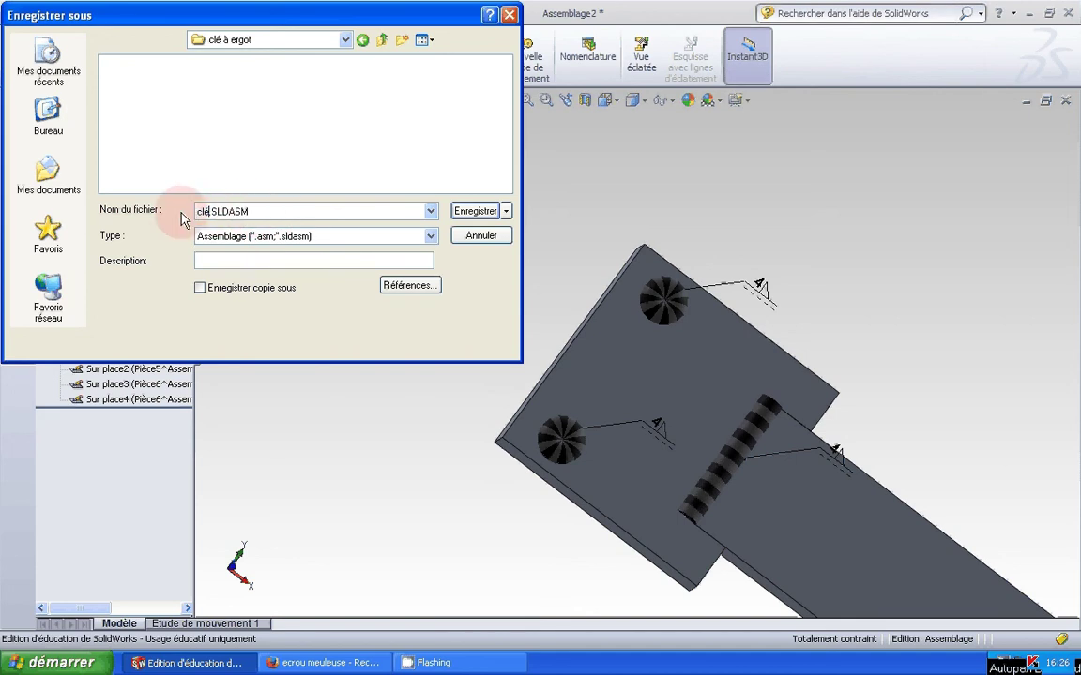
text(got)
click(480, 212)
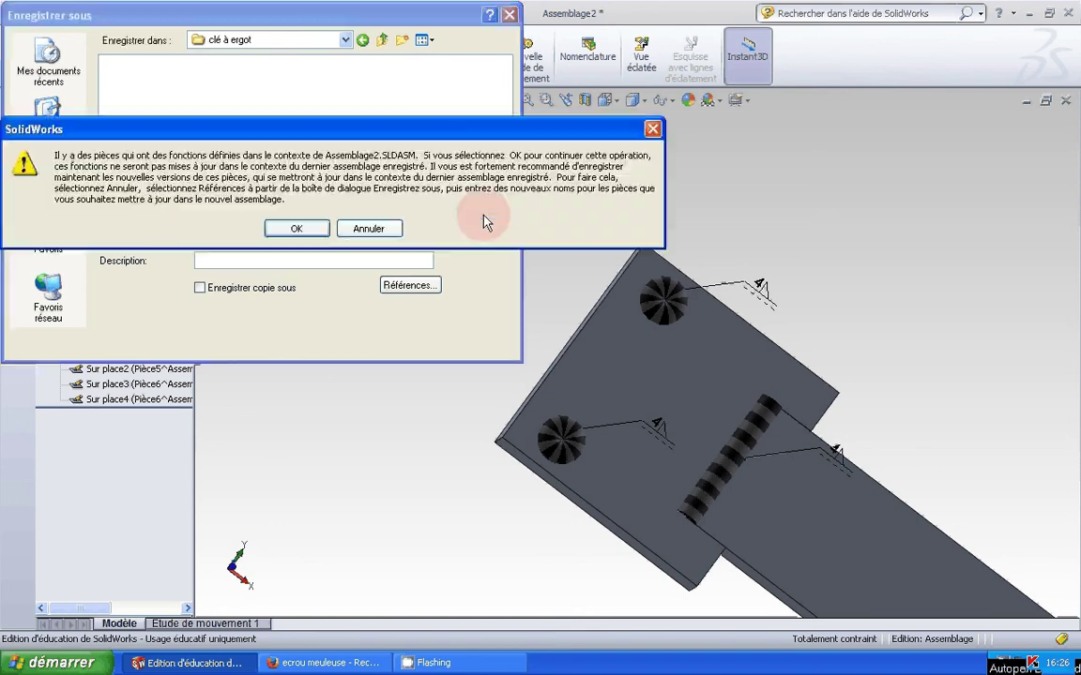
click(292, 229)
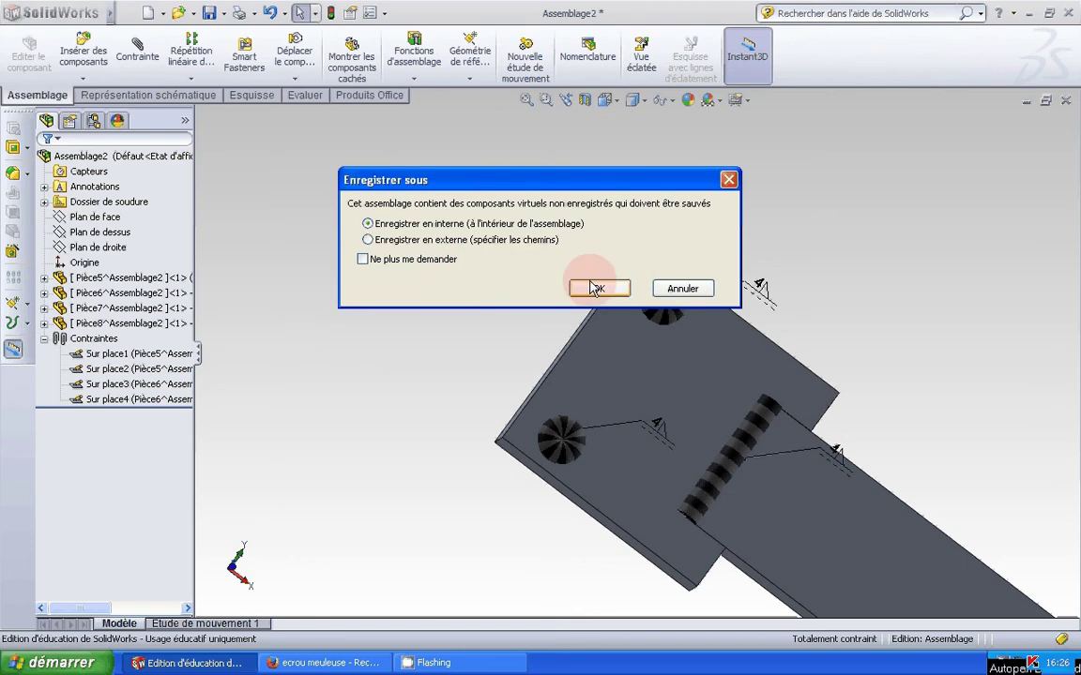
click(601, 290)
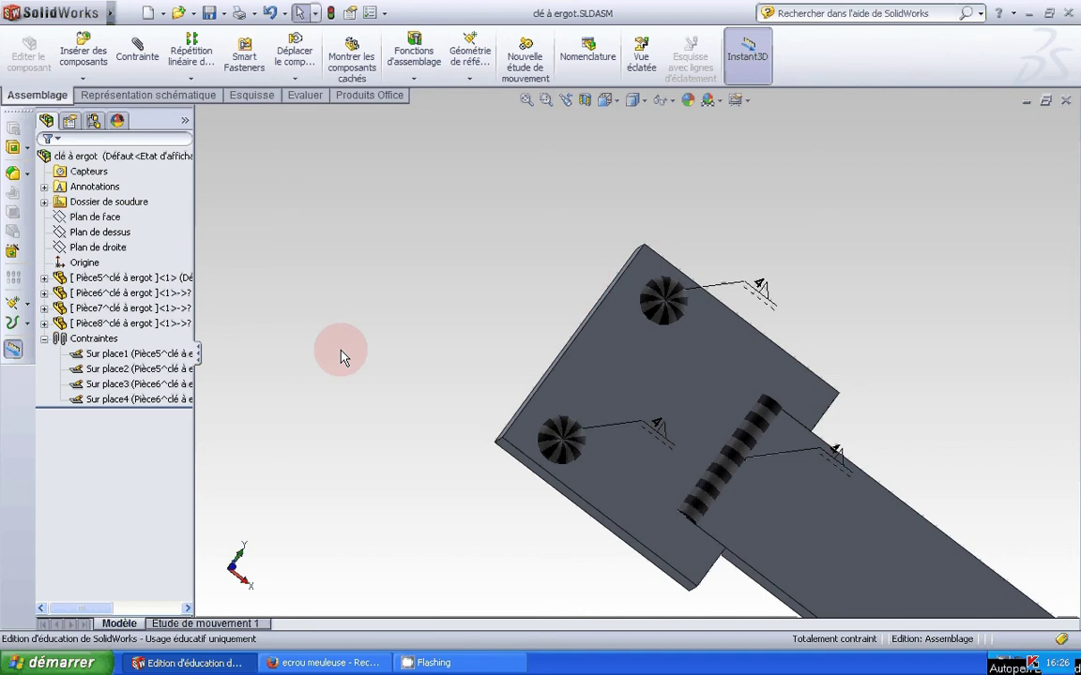
scroll(483, 317, down, 2)
scroll(483, 316, up, 5)
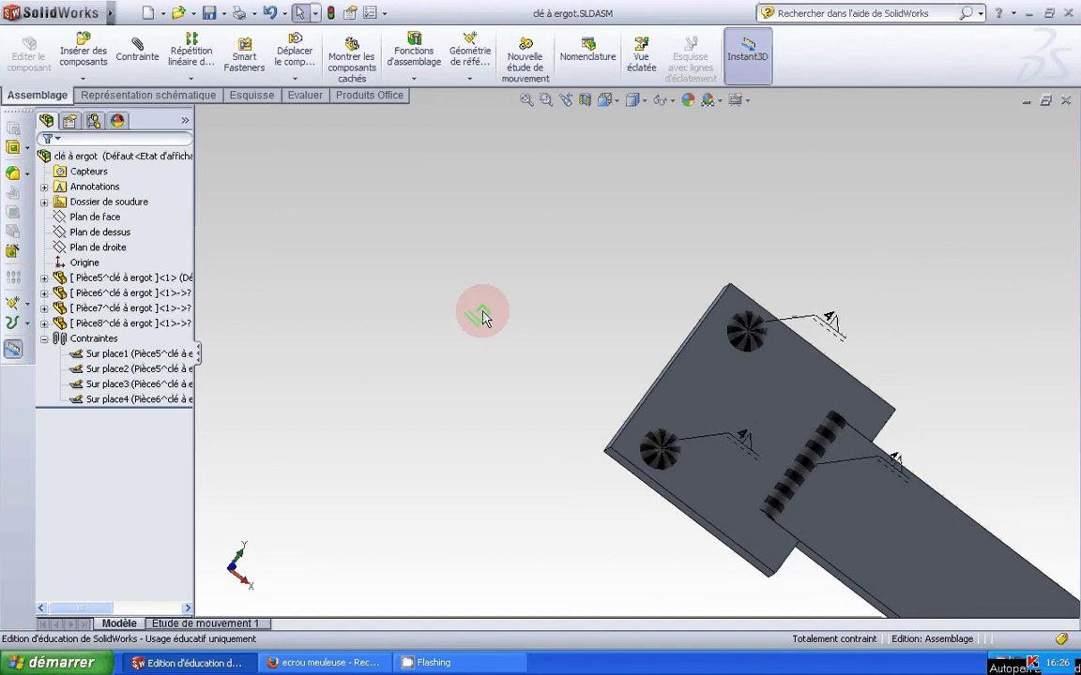
middle_drag(849, 379, 781, 419)
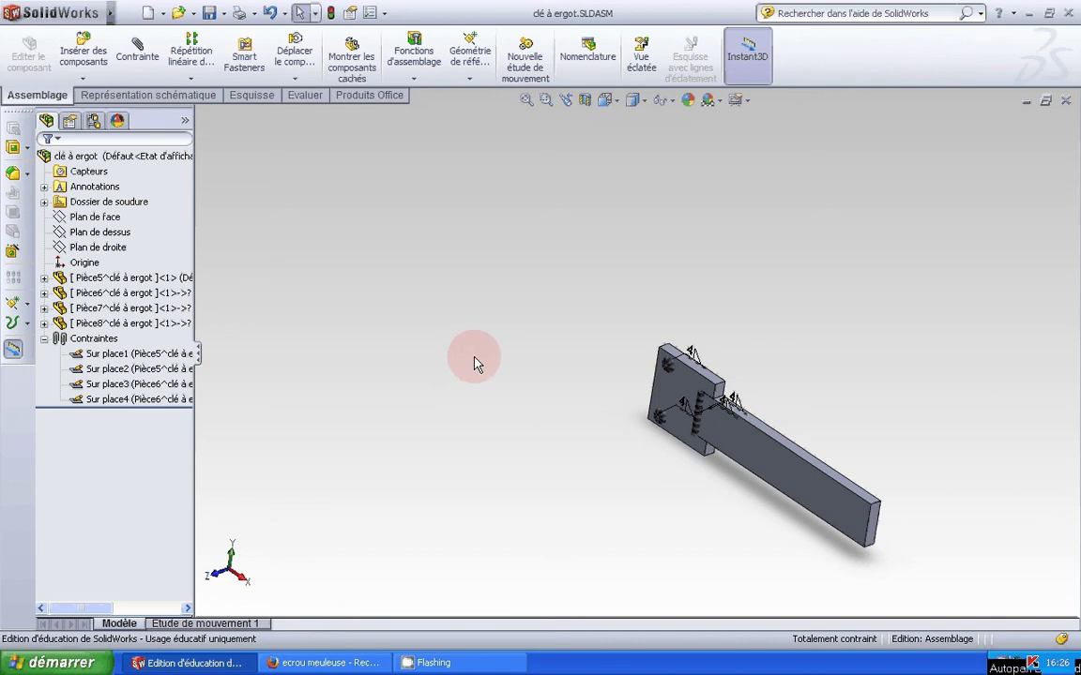